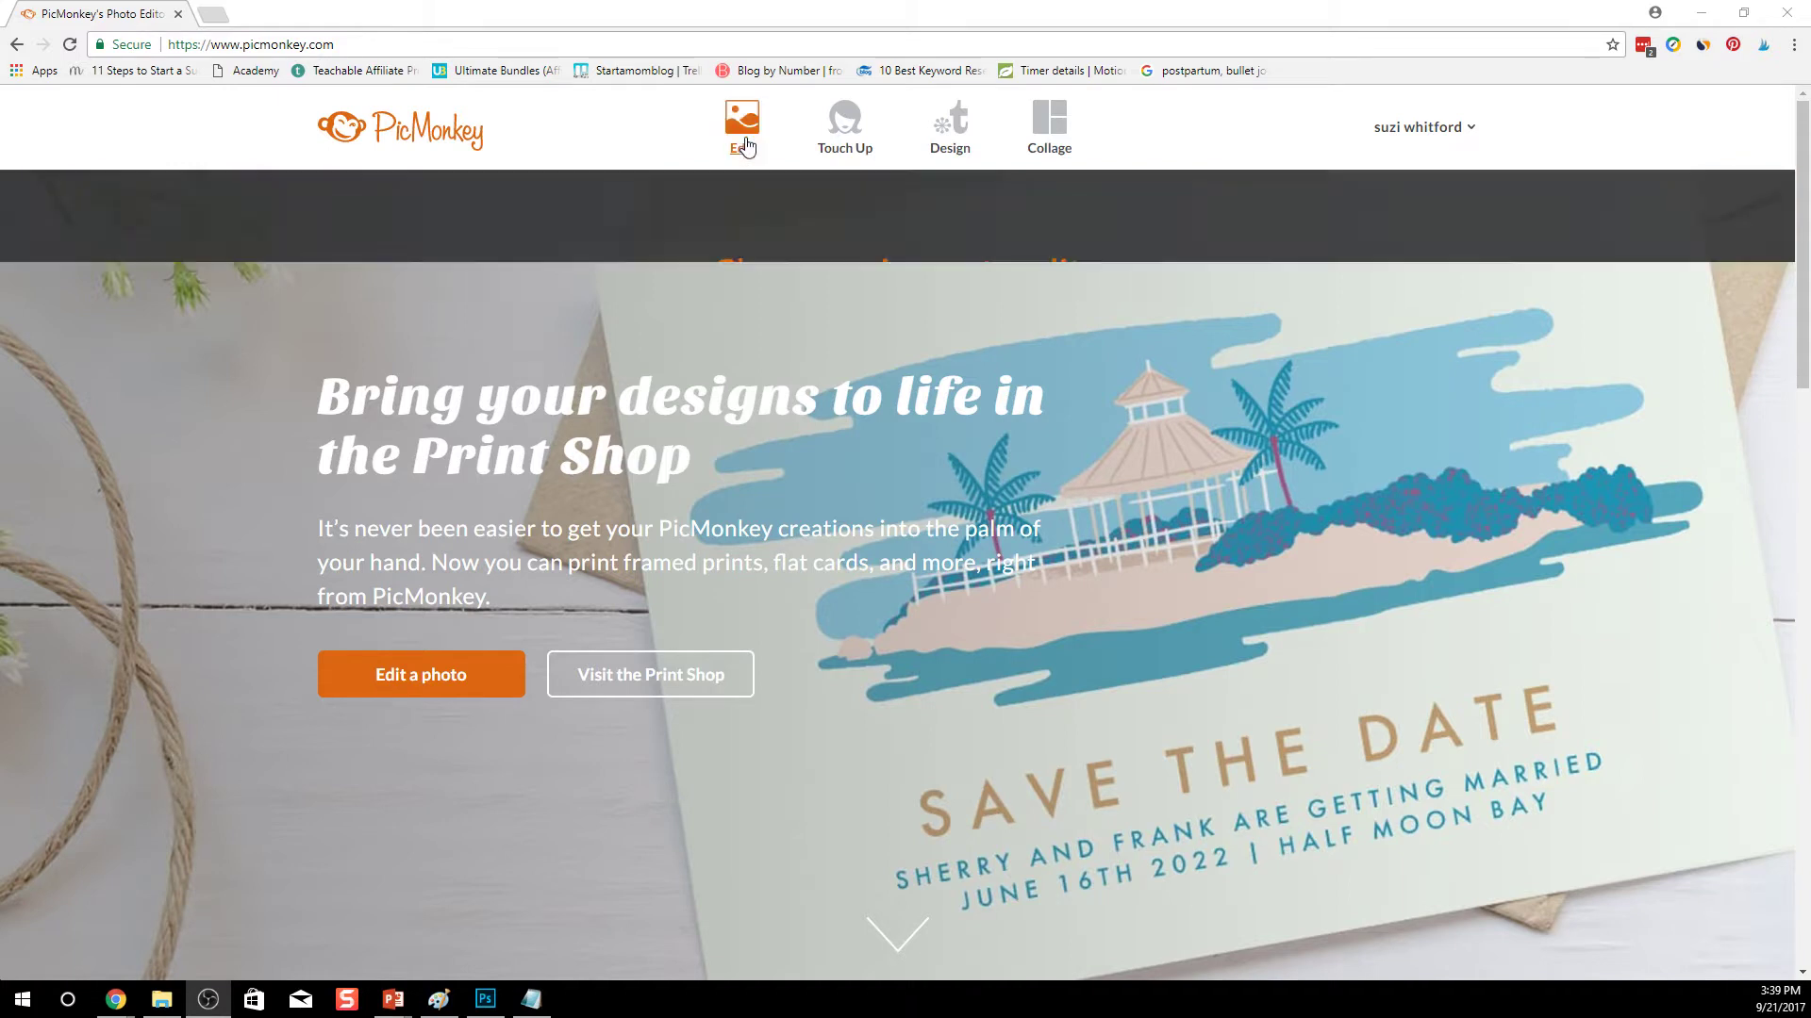
Step: Create a blank canvas design and add photo IMG_8363 from the computer as an overlay
mouse_move(931, 137)
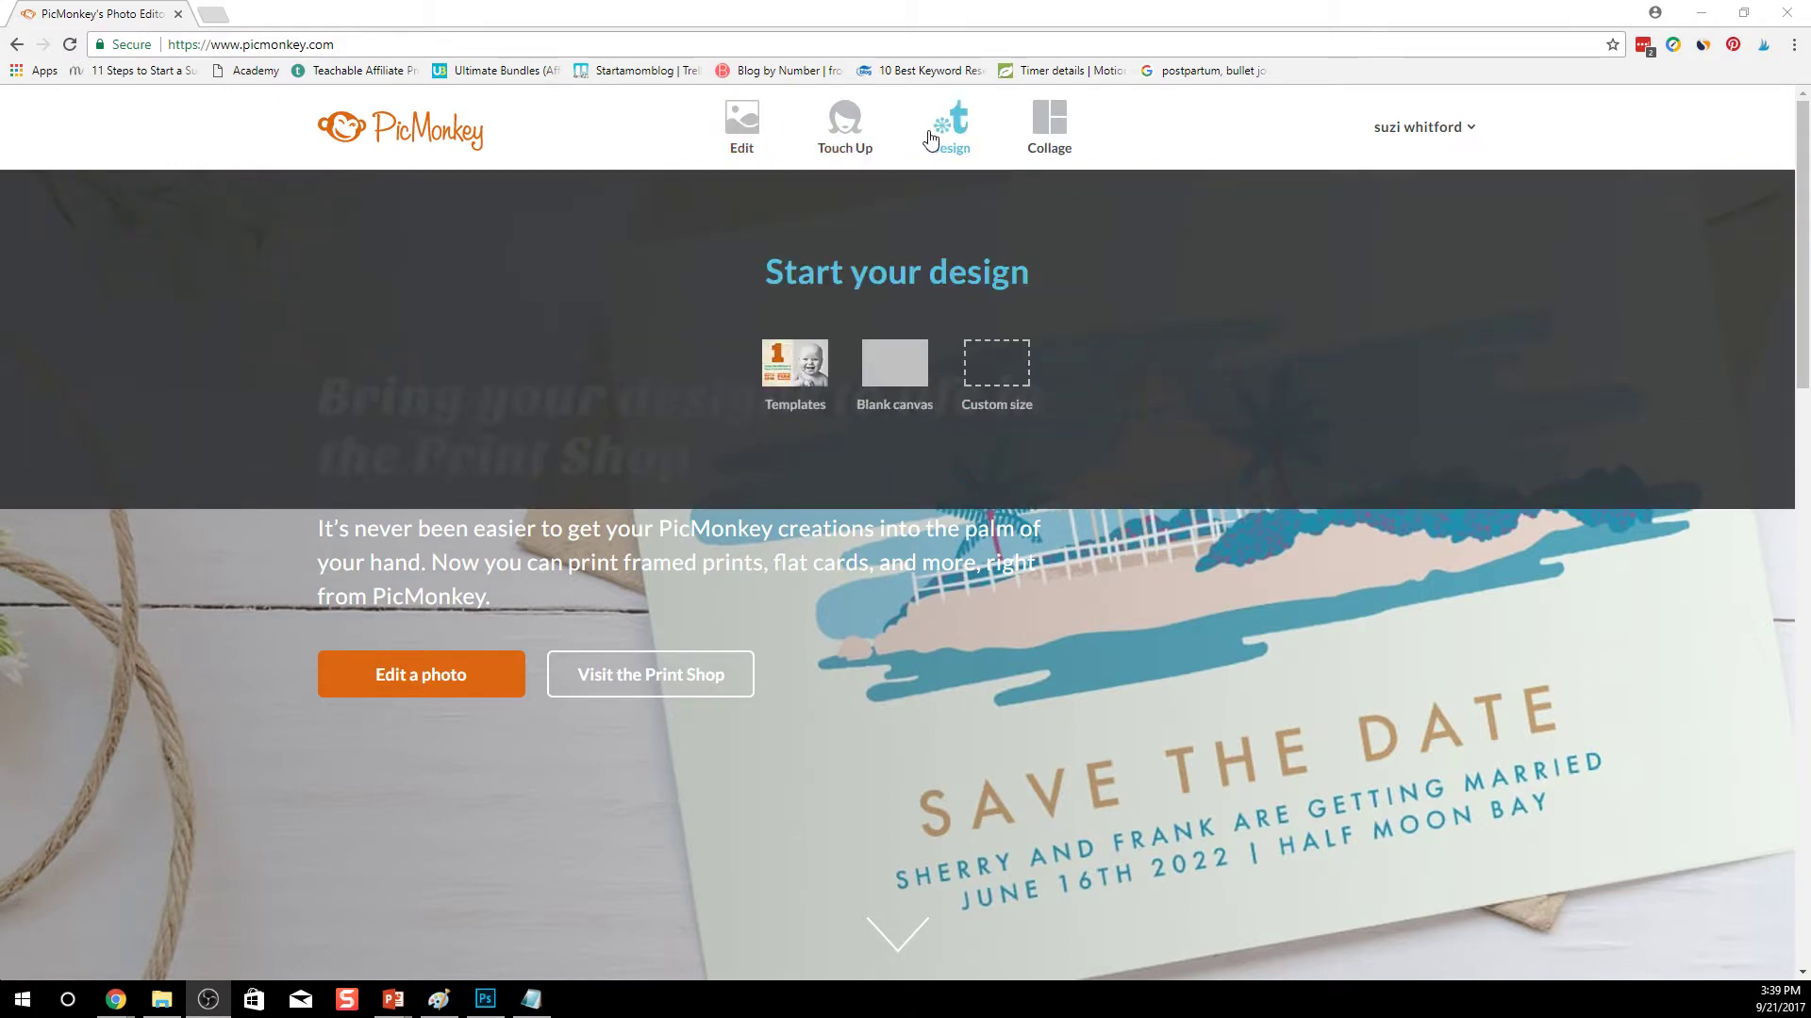
left_click(894, 363)
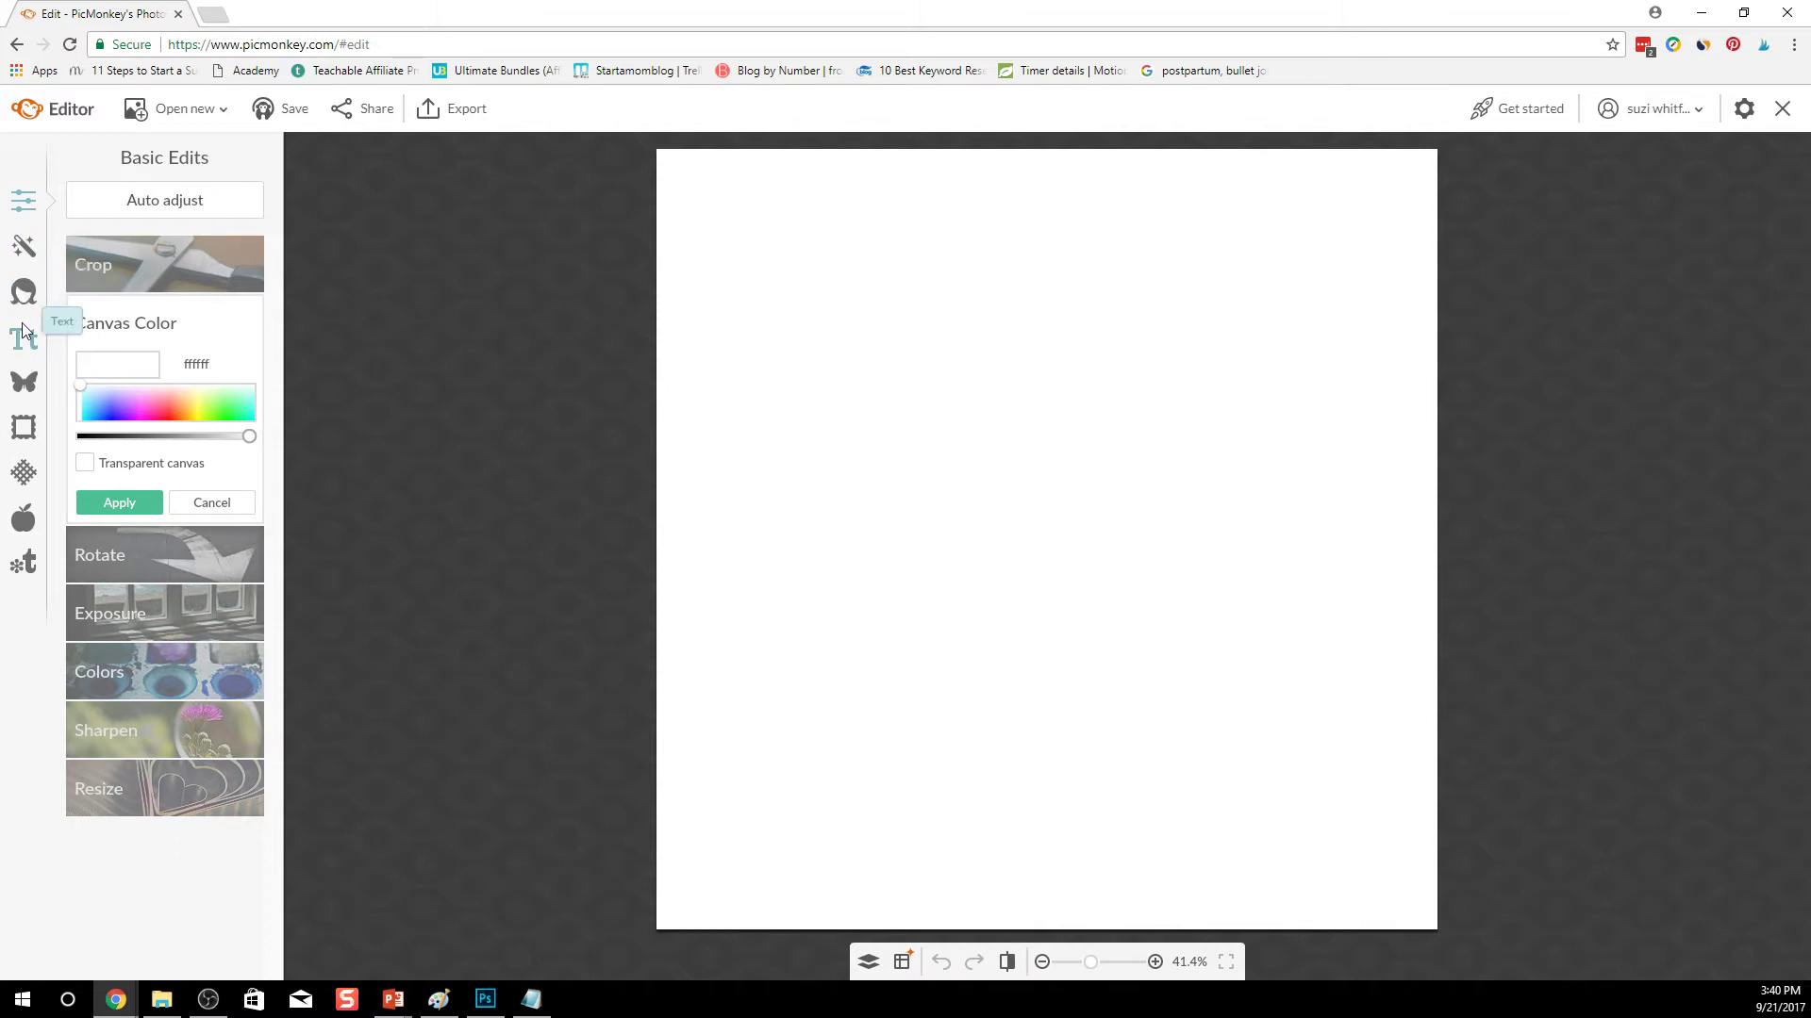
left_click(24, 383)
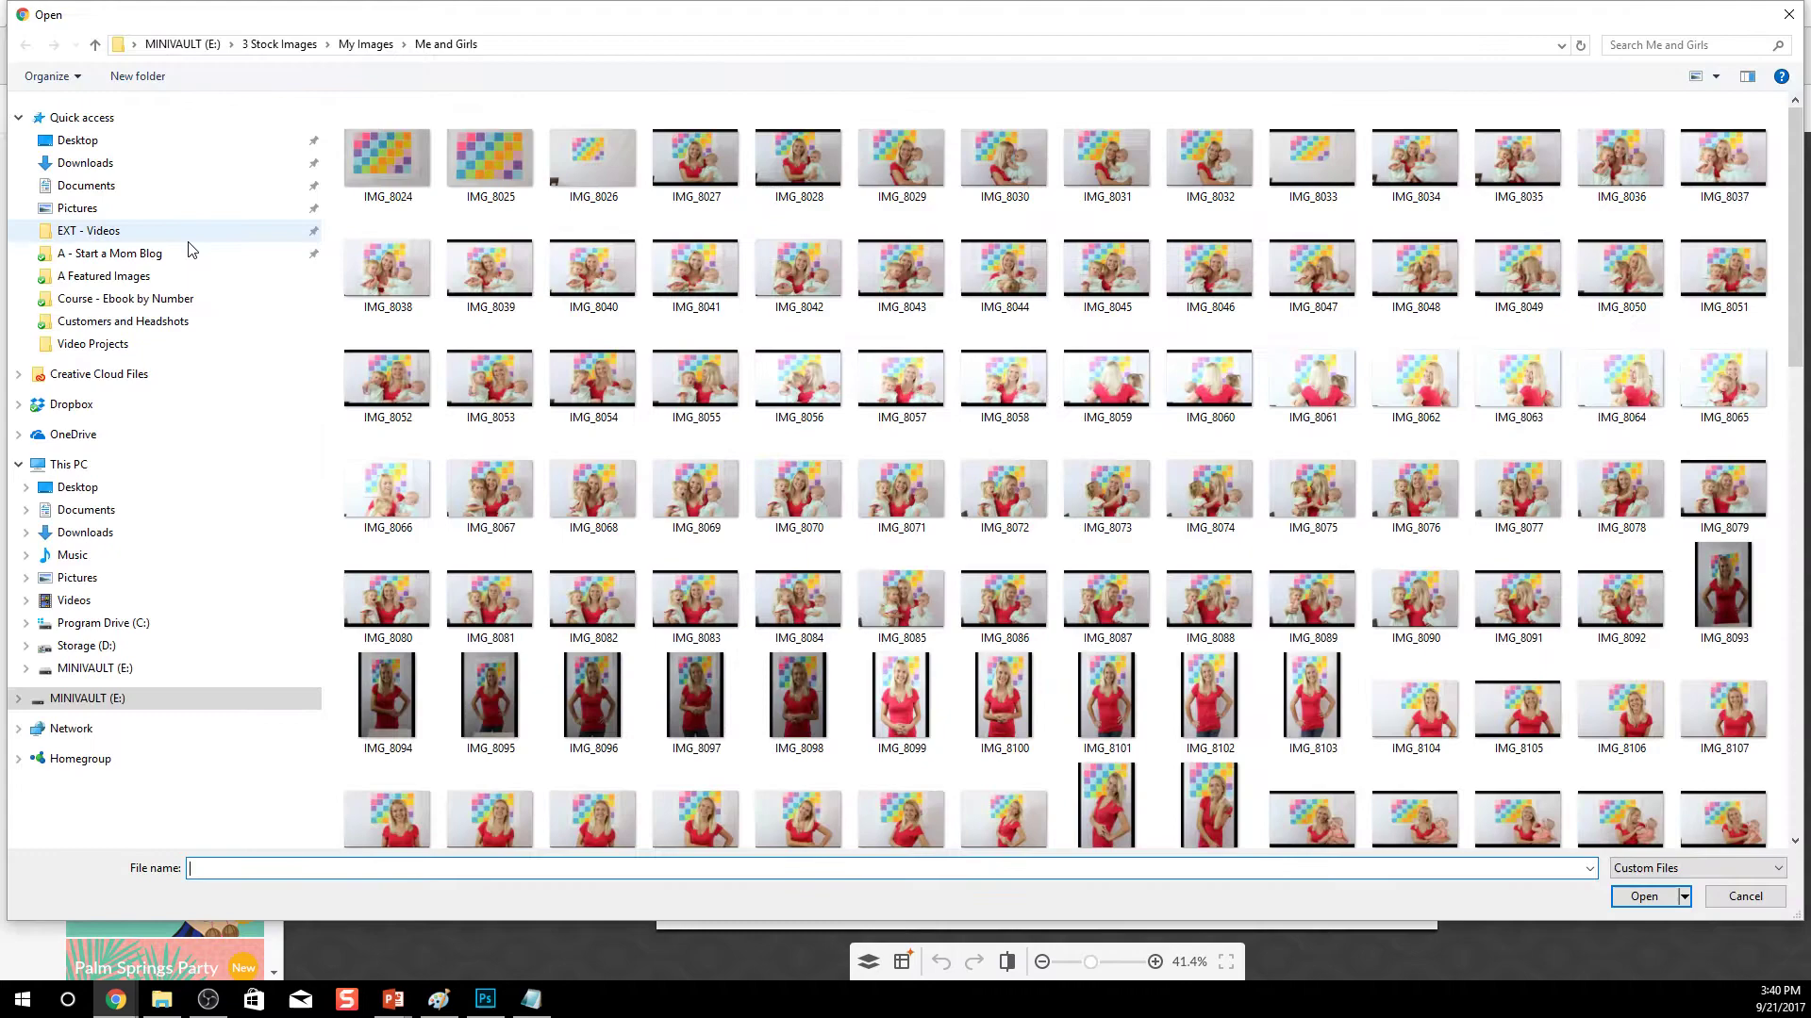
scroll(1141, 535, "down", 10)
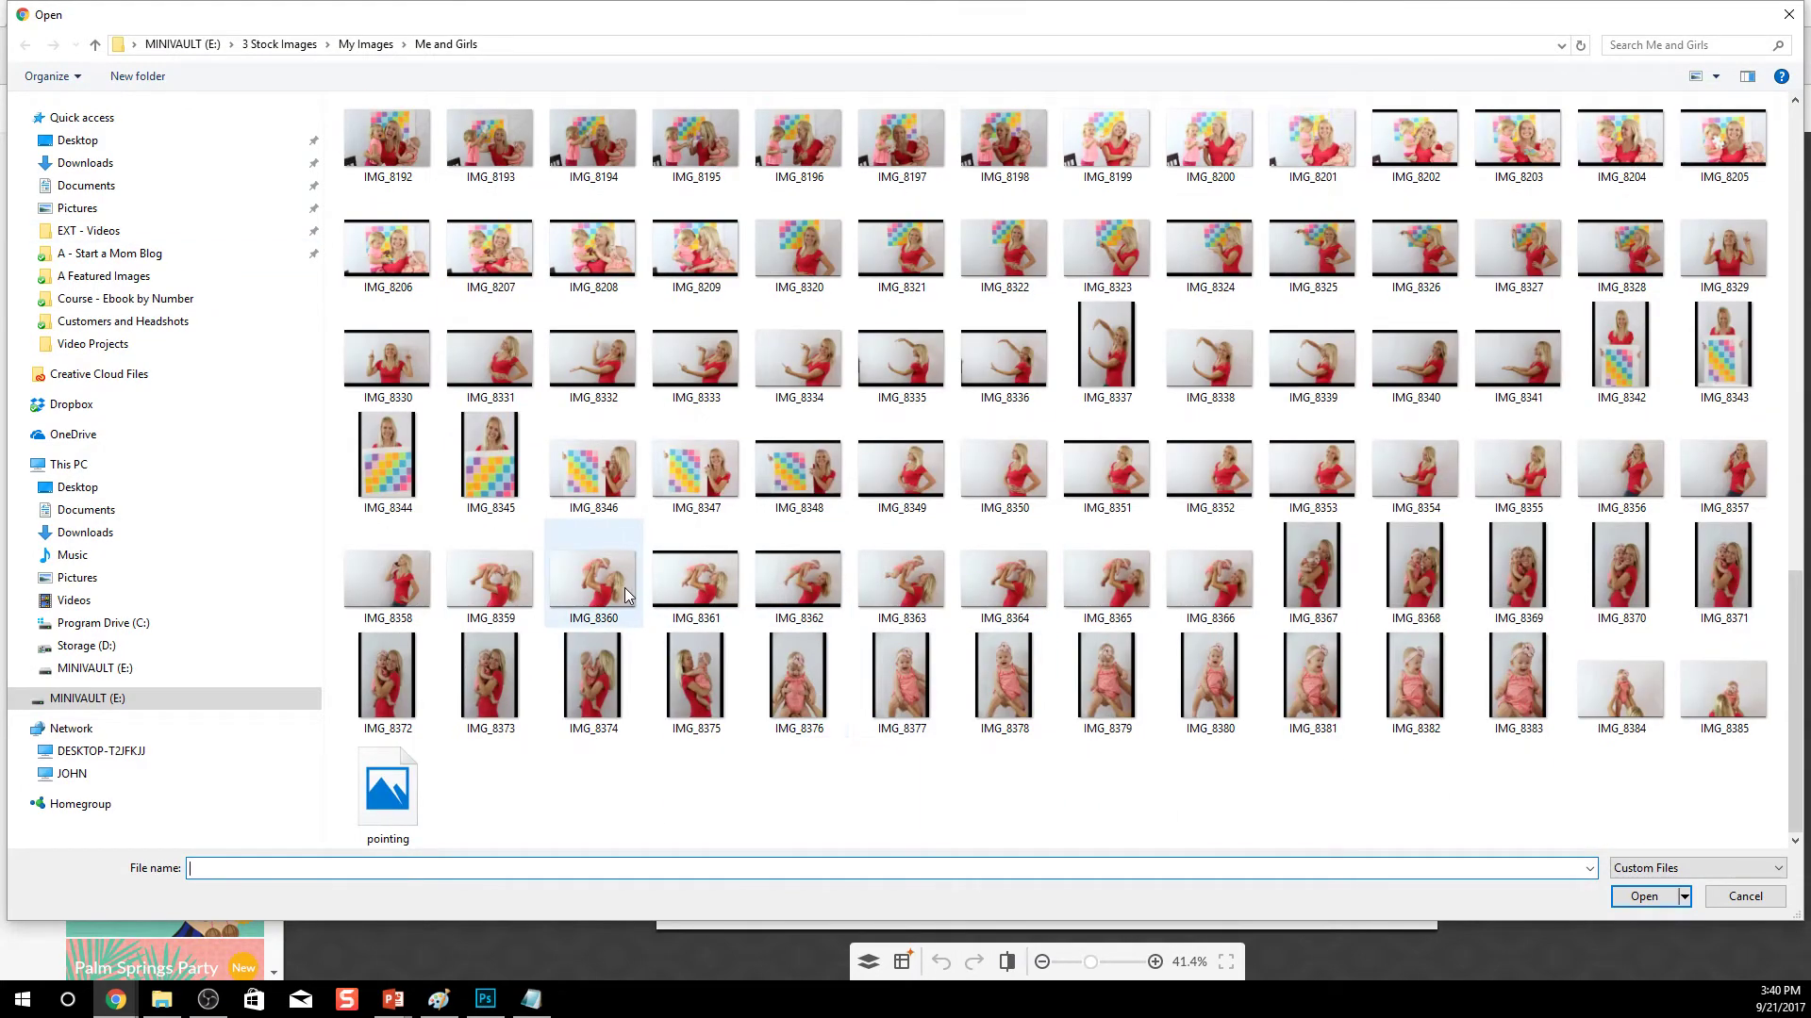
left_click(903, 588)
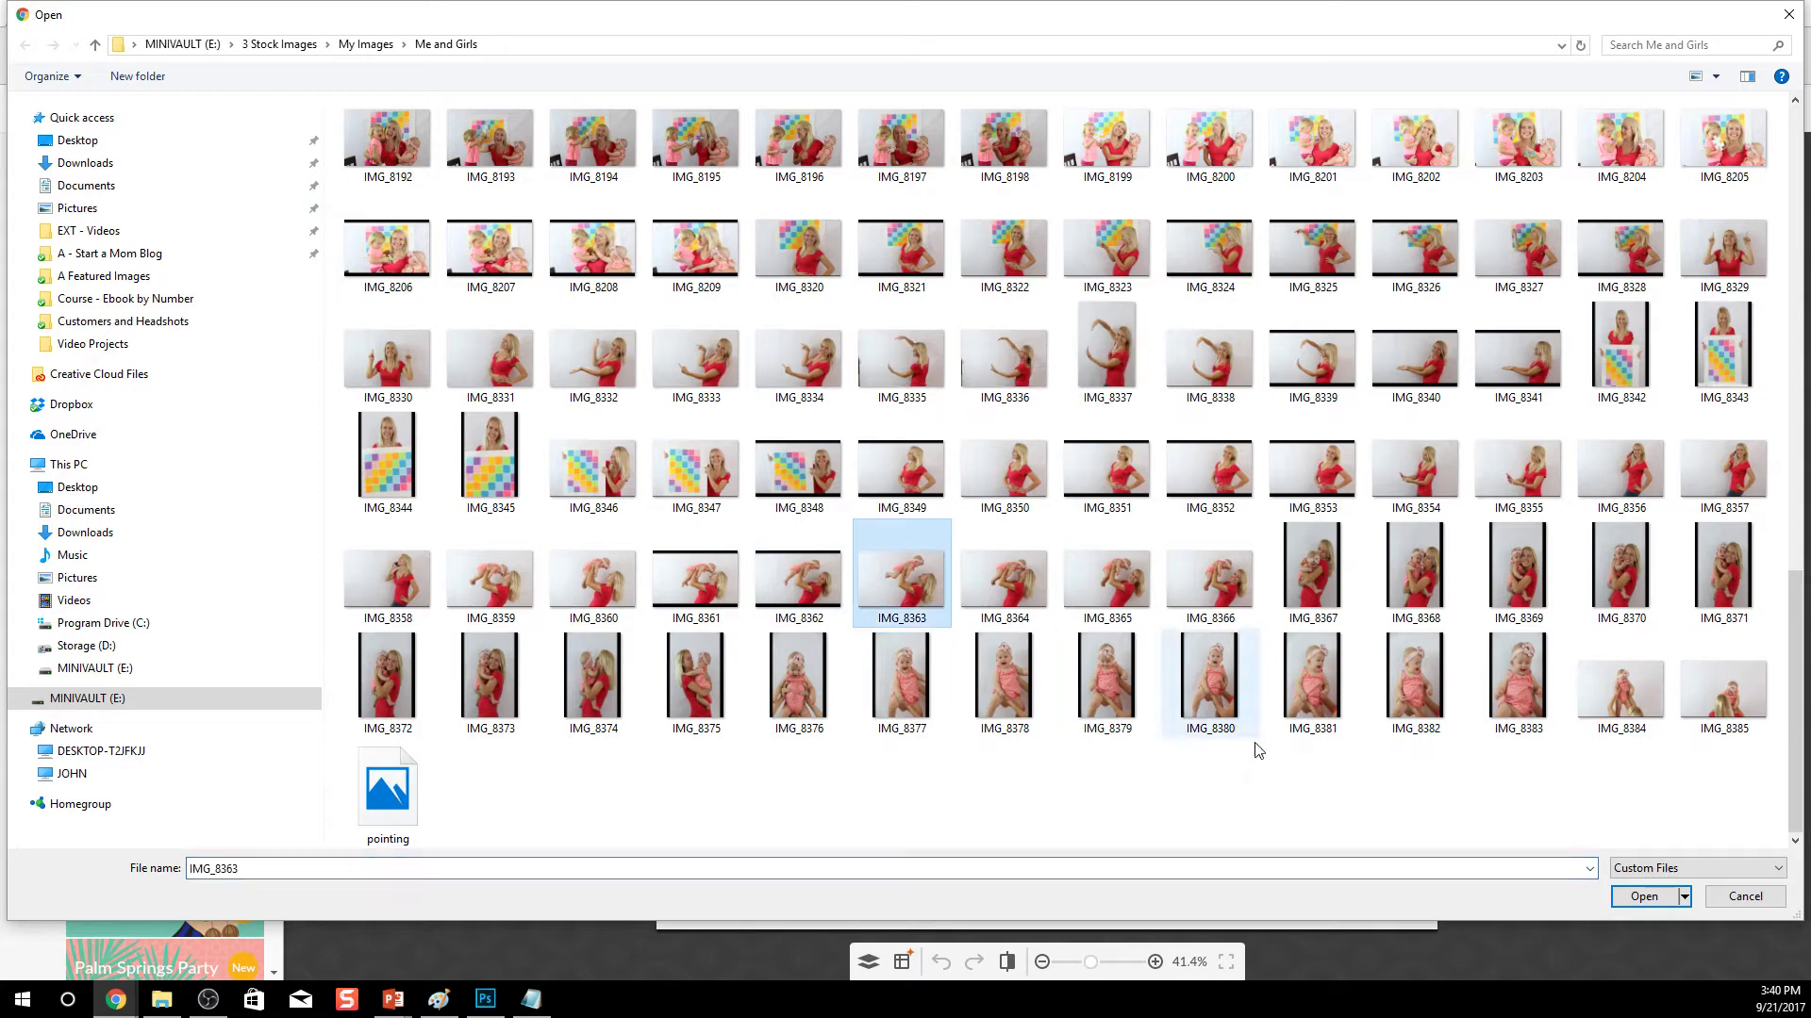
left_click(1645, 897)
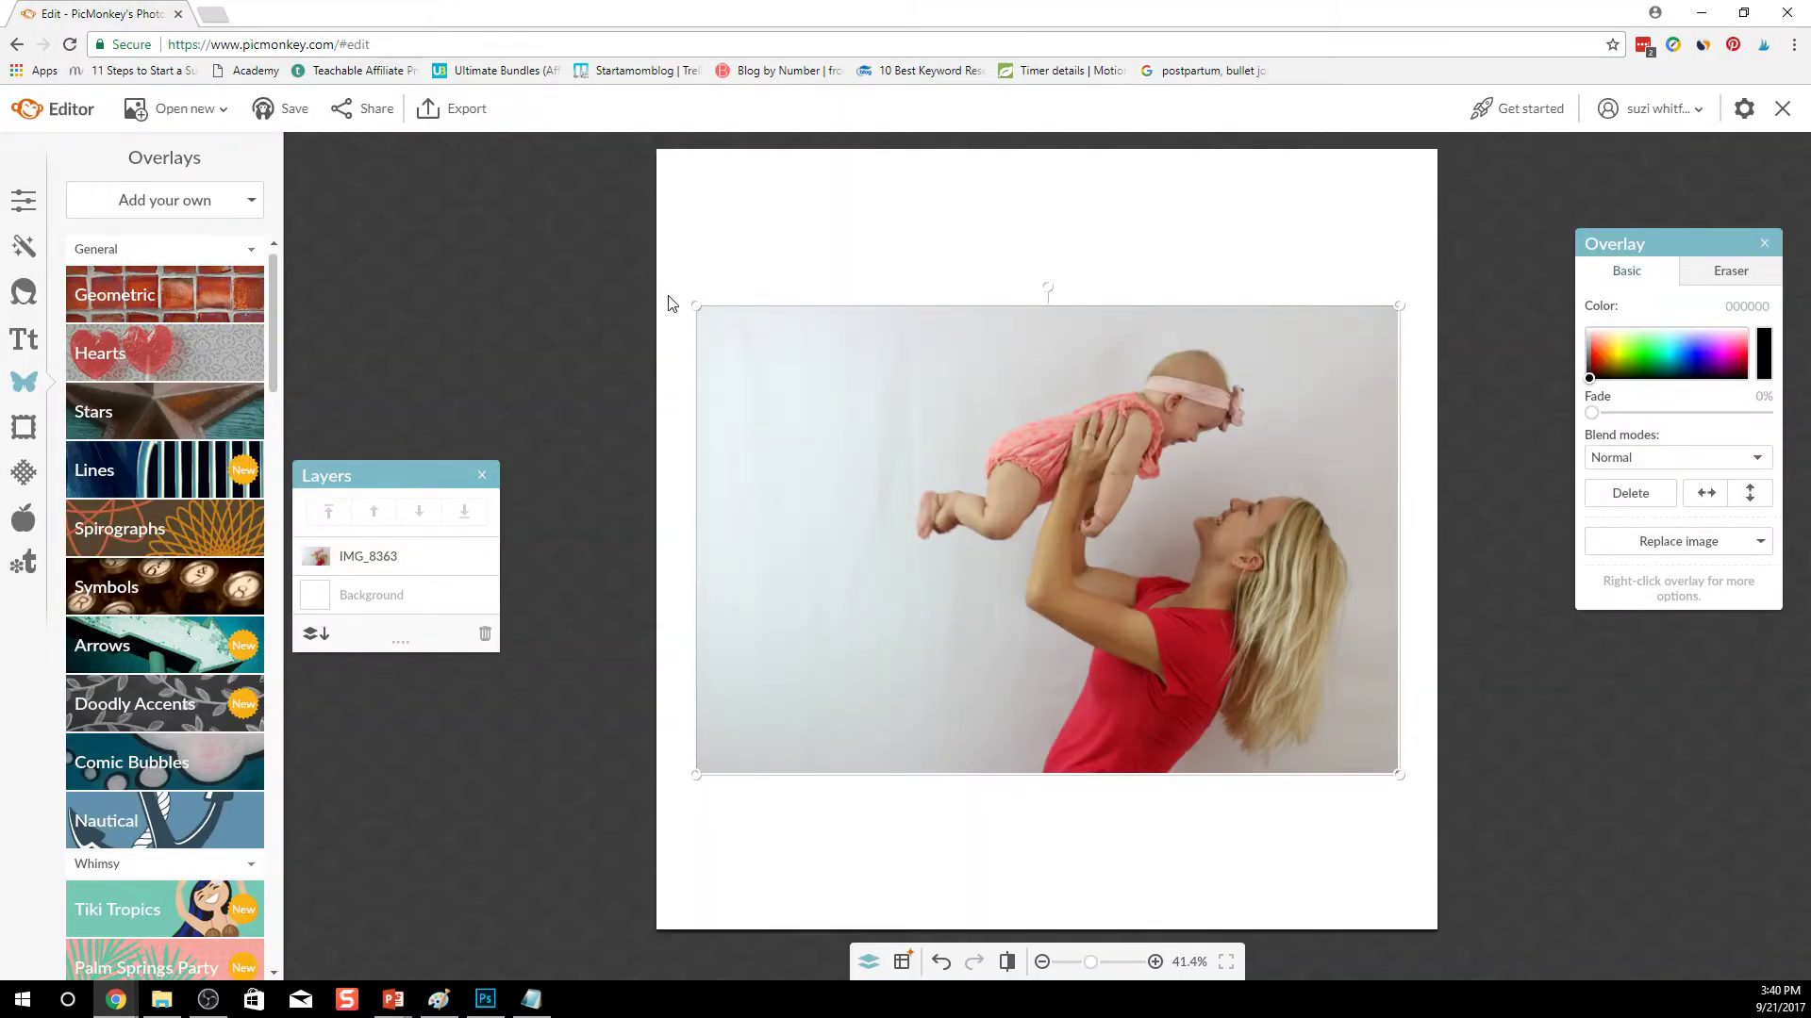
Step: Resize and shift the IMG_8363 overlay to cover the canvas, leaving a thin top strip
left_click_drag(694, 306, 425, 126)
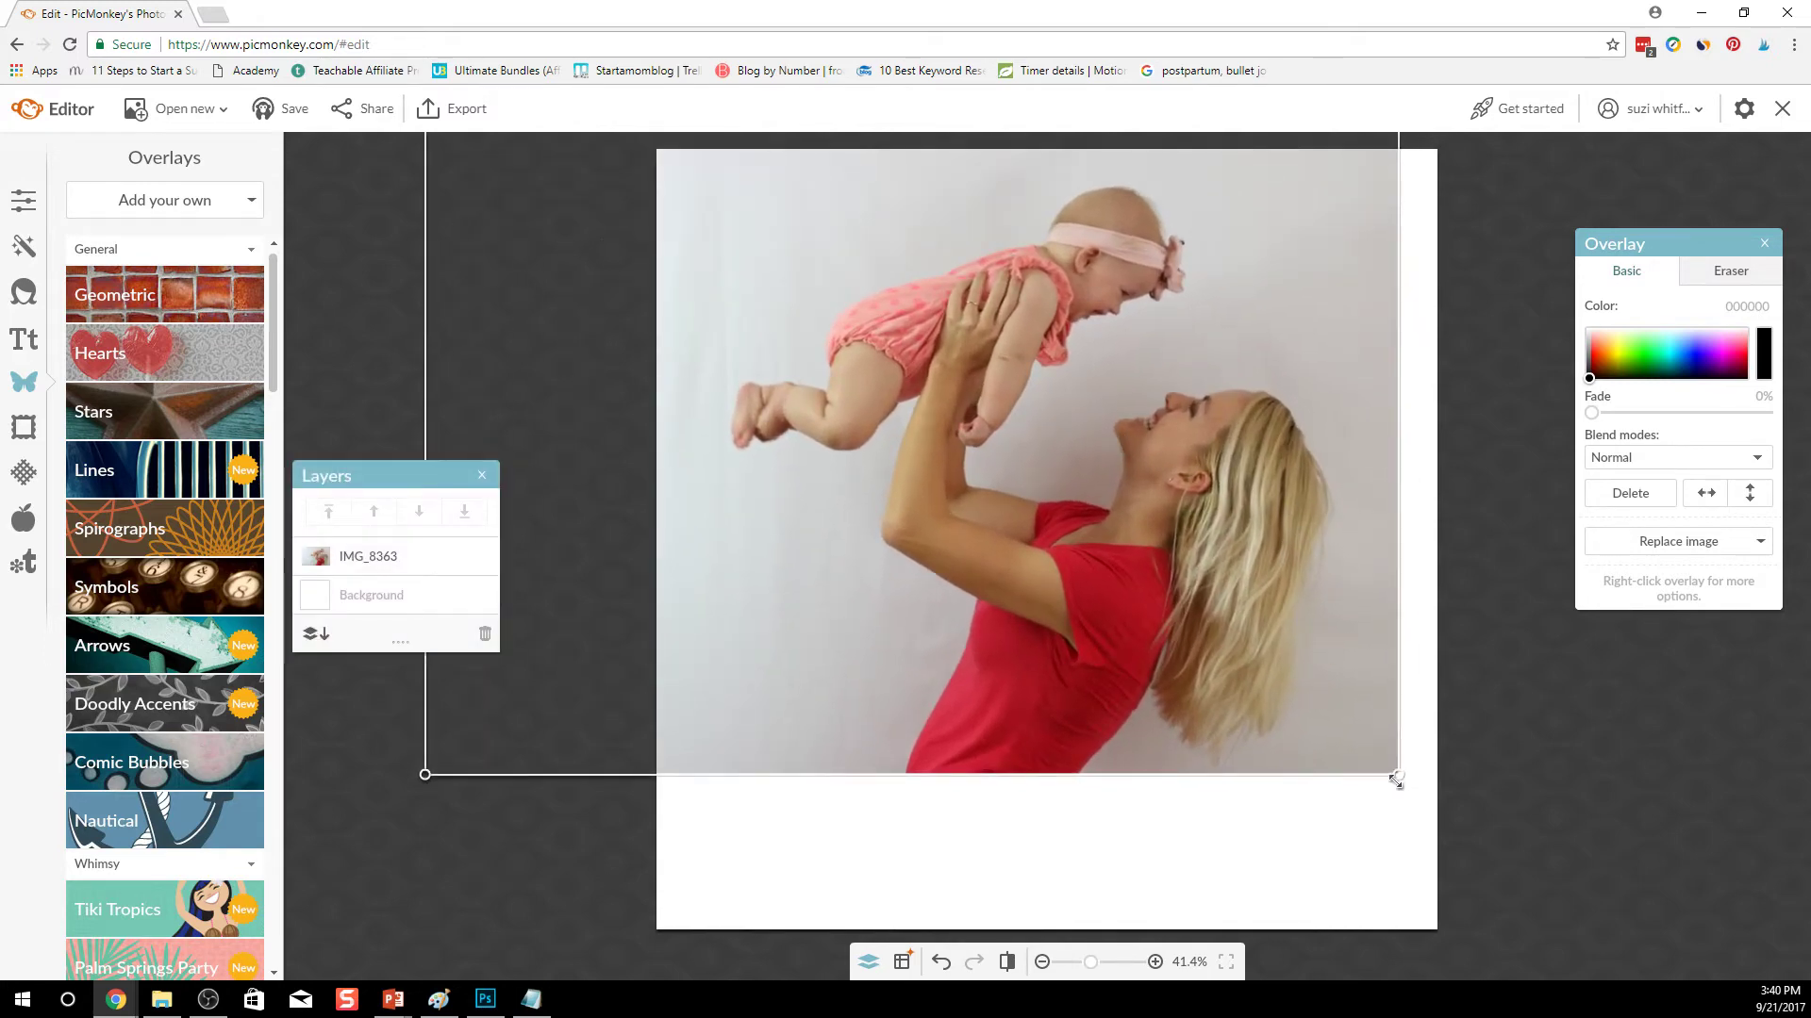
left_click_drag(1397, 779, 1504, 857)
left_click_drag(1304, 726, 1252, 807)
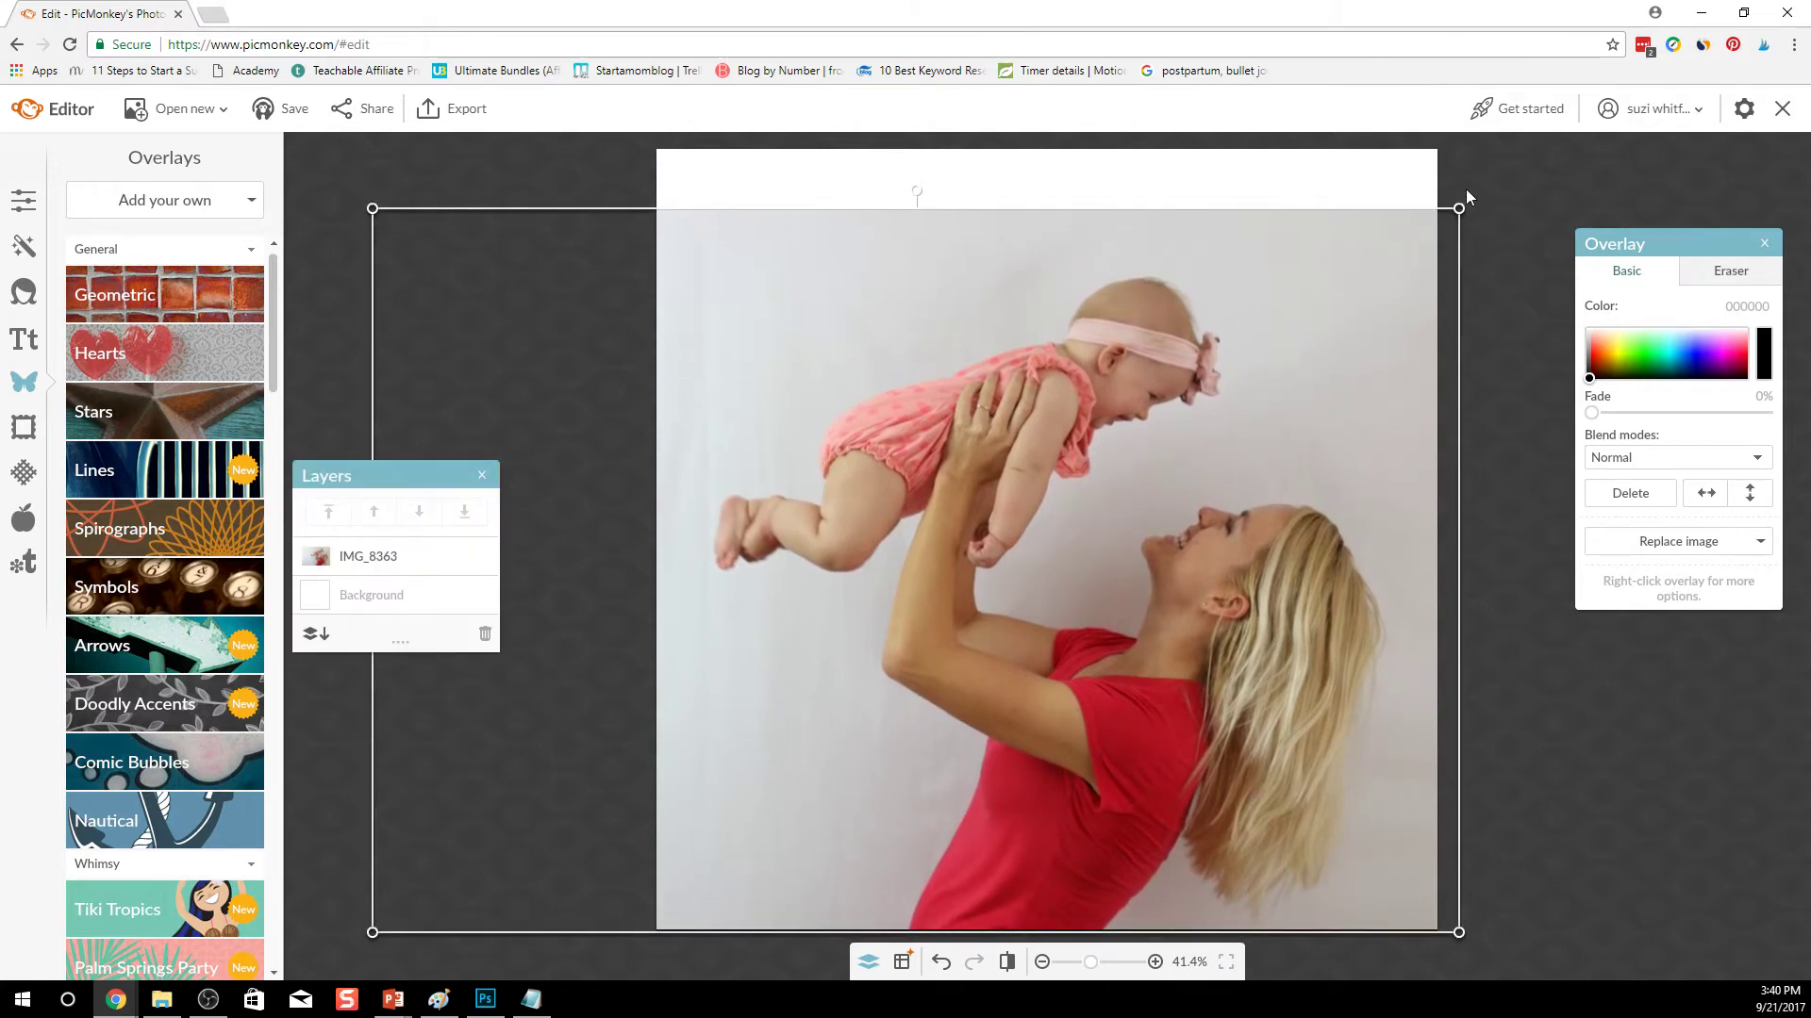
left_click_drag(1461, 202, 1496, 182)
left_click_drag(1322, 299, 1287, 307)
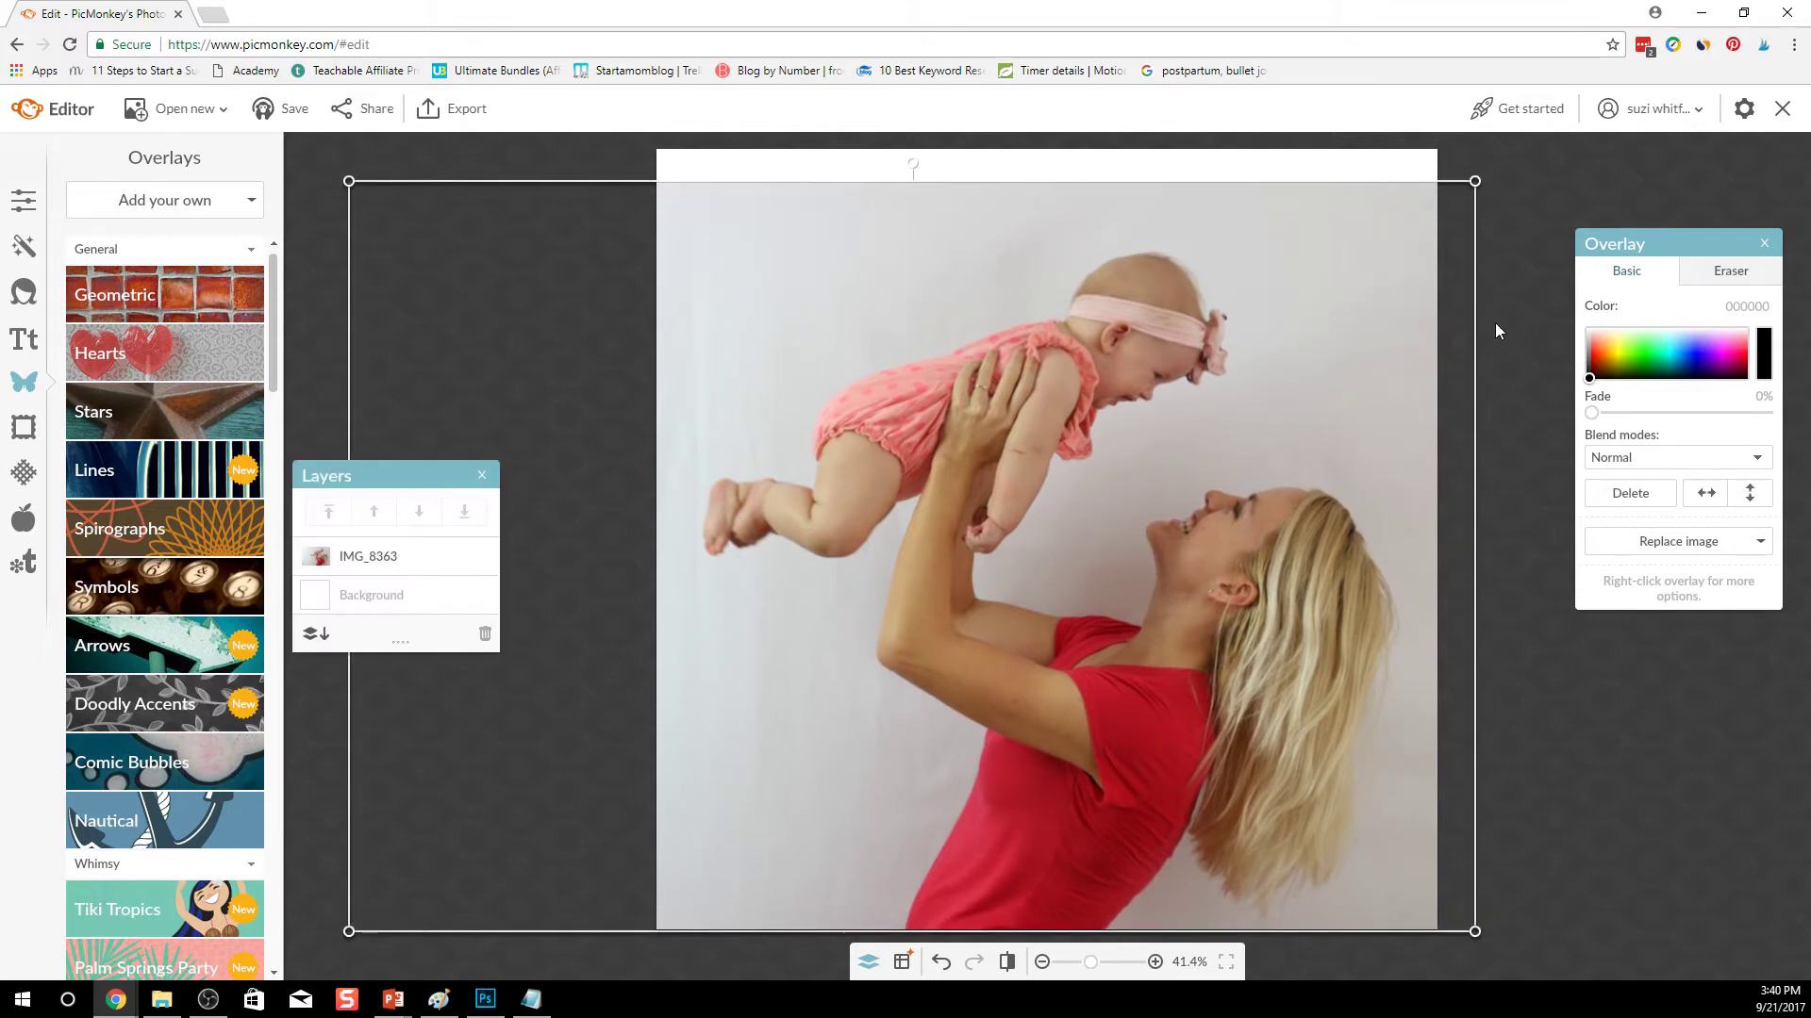
Step: Erase the grey wall around the mother and baby at eraser size 91, then reduce size to 43
left_click(1700, 267)
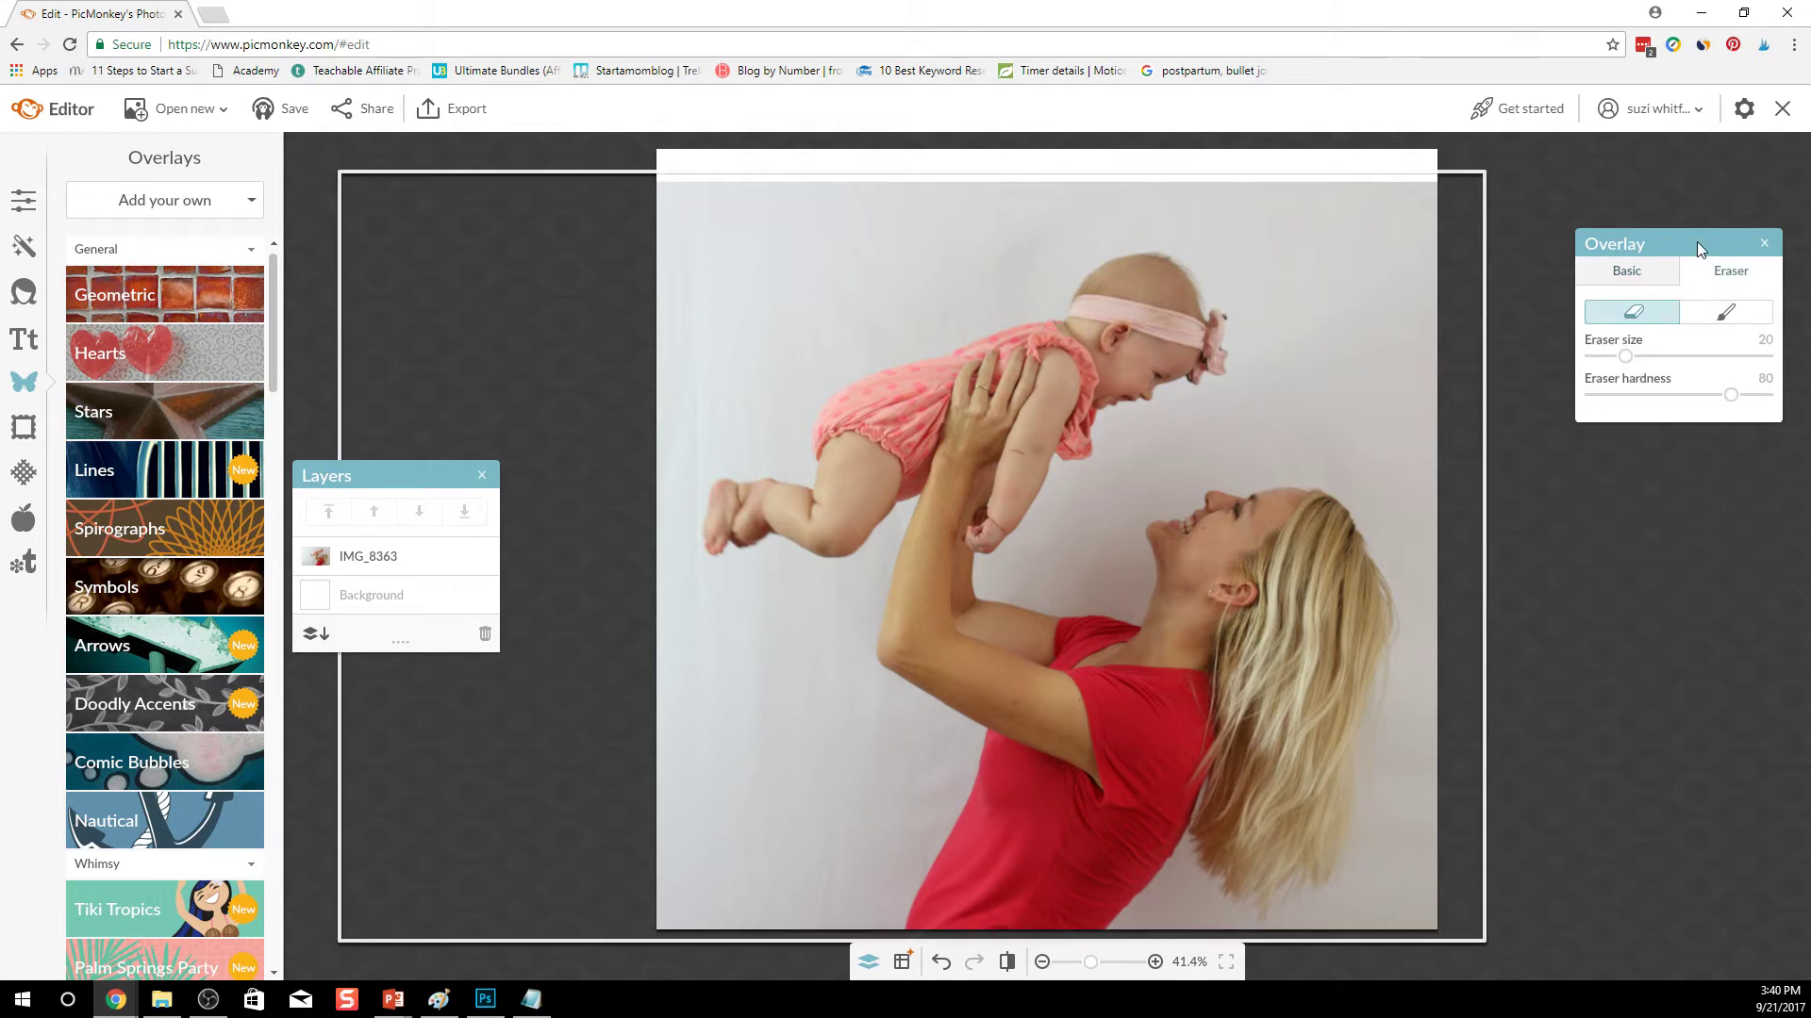
left_click_drag(1696, 241, 1638, 245)
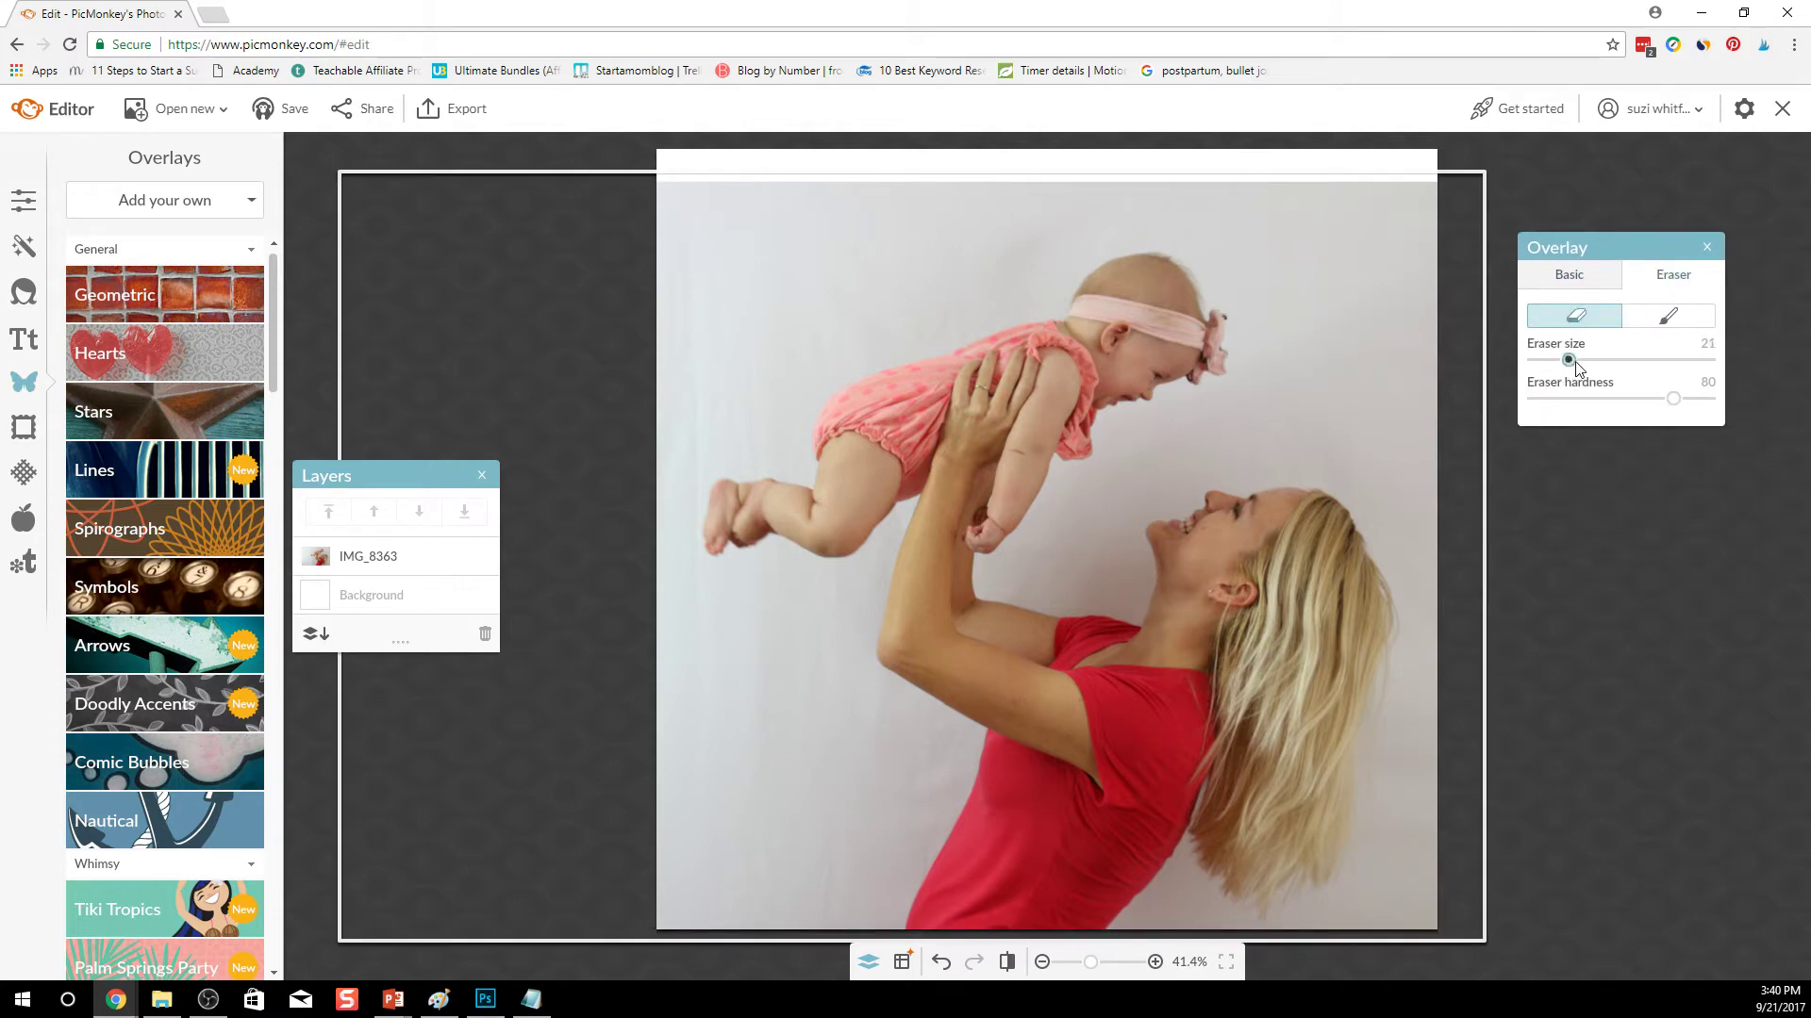
left_click_drag(1568, 360, 1632, 366)
left_click_drag(1383, 327, 1415, 304)
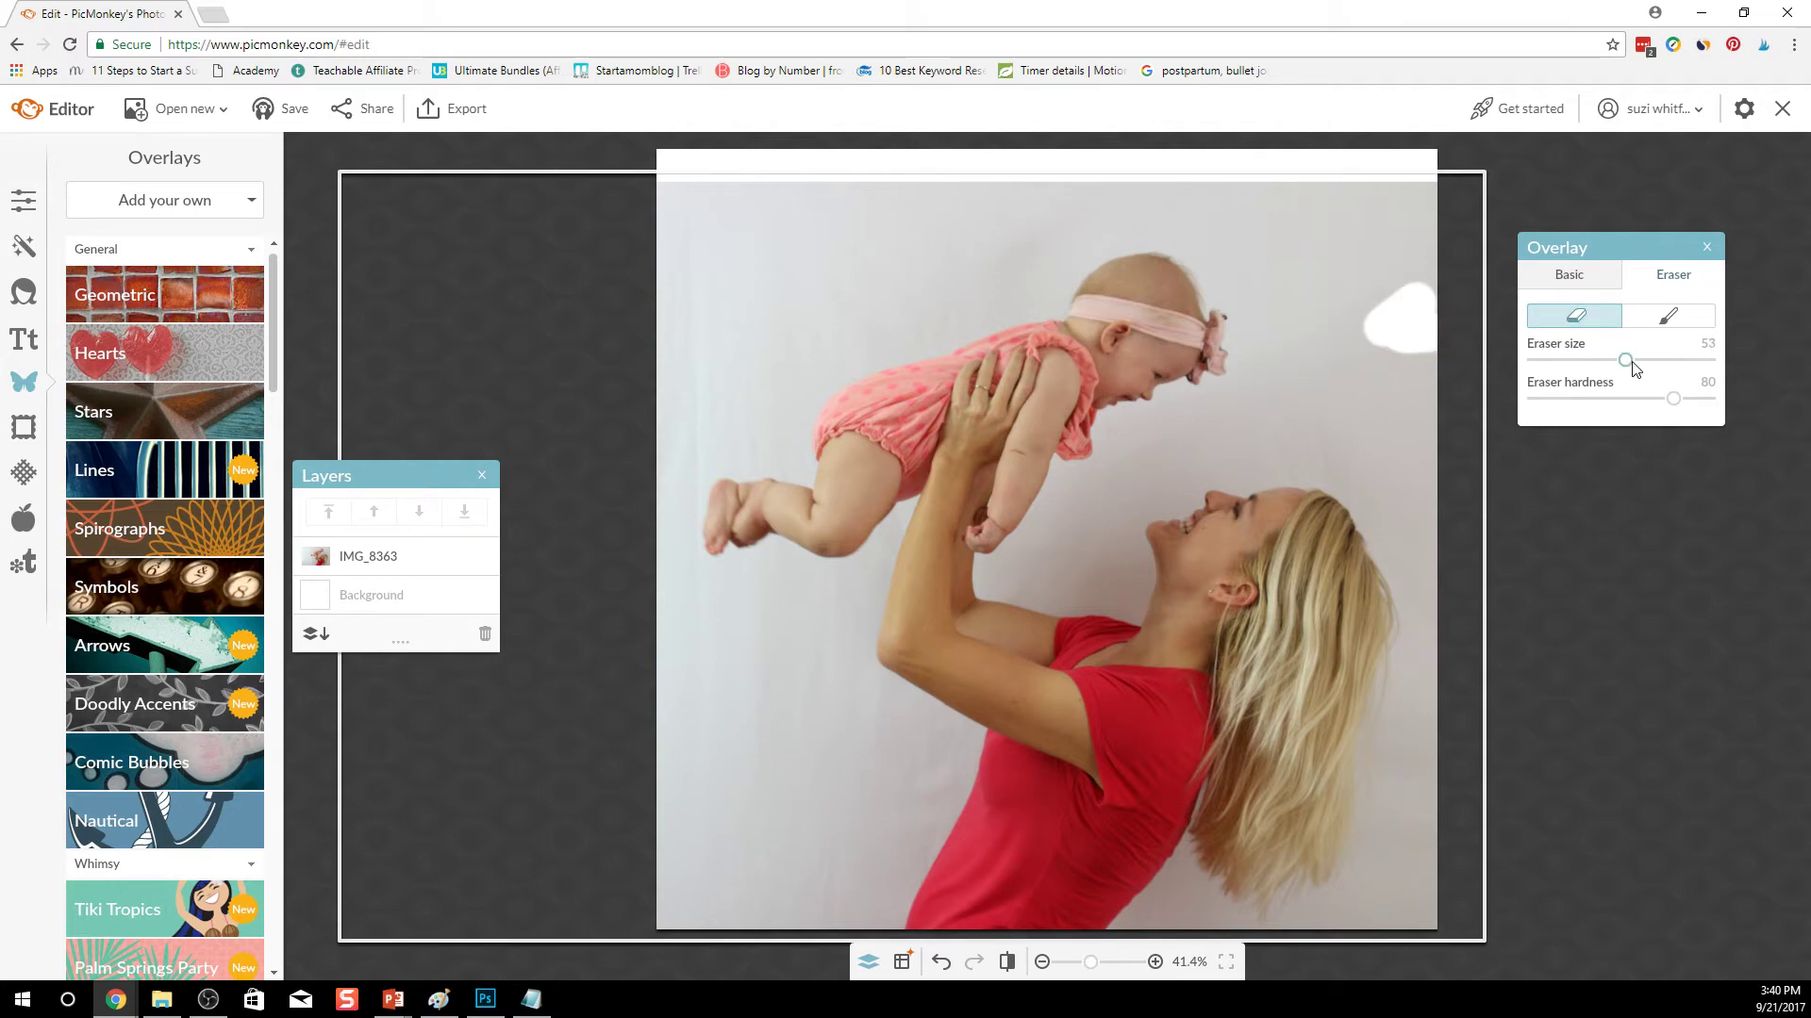
left_click_drag(1627, 361, 1691, 361)
mouse_move(1387, 315)
left_mouse_down()
mouse_move(1329, 404)
mouse_move(1312, 321)
mouse_move(1256, 229)
mouse_move(1318, 209)
mouse_move(1419, 235)
mouse_move(1441, 298)
mouse_move(1238, 194)
mouse_move(1080, 181)
mouse_move(634, 393)
mouse_move(961, 197)
mouse_move(690, 213)
mouse_move(621, 241)
mouse_move(578, 340)
mouse_move(646, 371)
mouse_move(707, 259)
mouse_move(636, 499)
mouse_move(650, 610)
mouse_move(865, 761)
mouse_move(824, 850)
mouse_move(744, 907)
mouse_move(737, 758)
mouse_move(653, 787)
mouse_move(684, 893)
mouse_move(748, 795)
mouse_move(773, 619)
mouse_move(778, 695)
left_mouse_up()
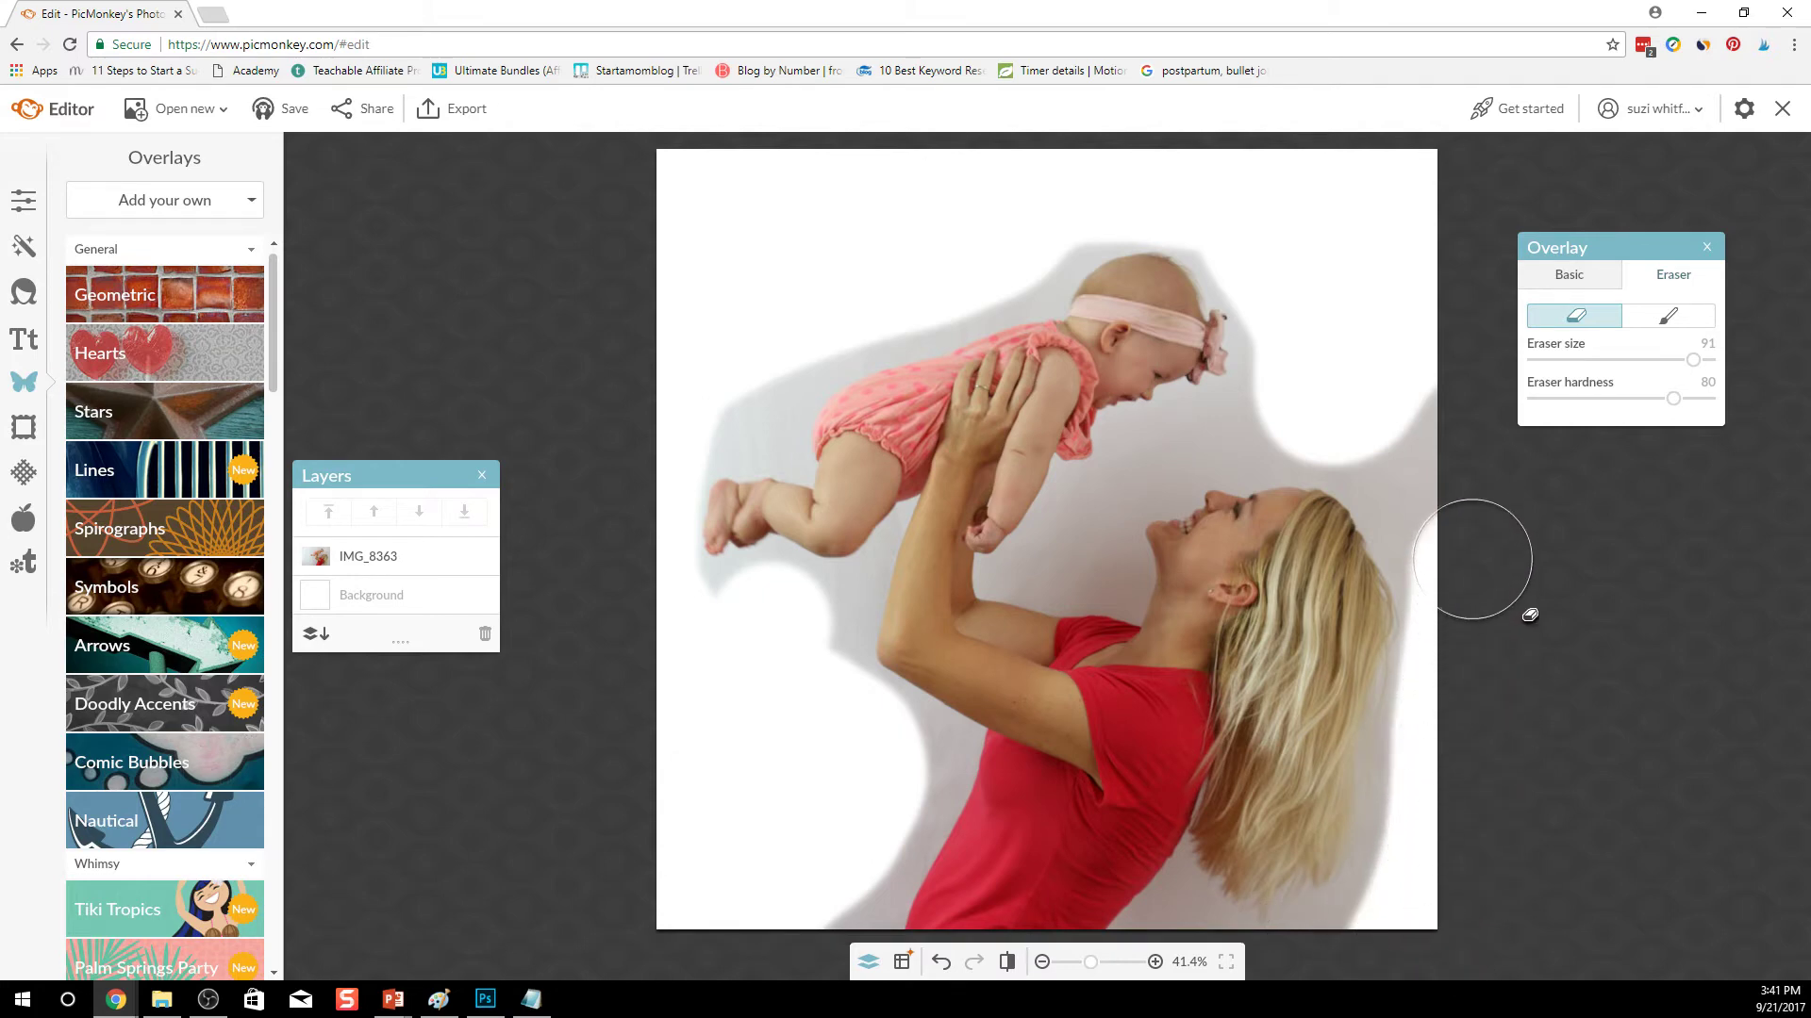
mouse_move(1472, 559)
left_mouse_down()
mouse_move(1453, 468)
mouse_move(1390, 441)
mouse_move(1429, 508)
left_mouse_up()
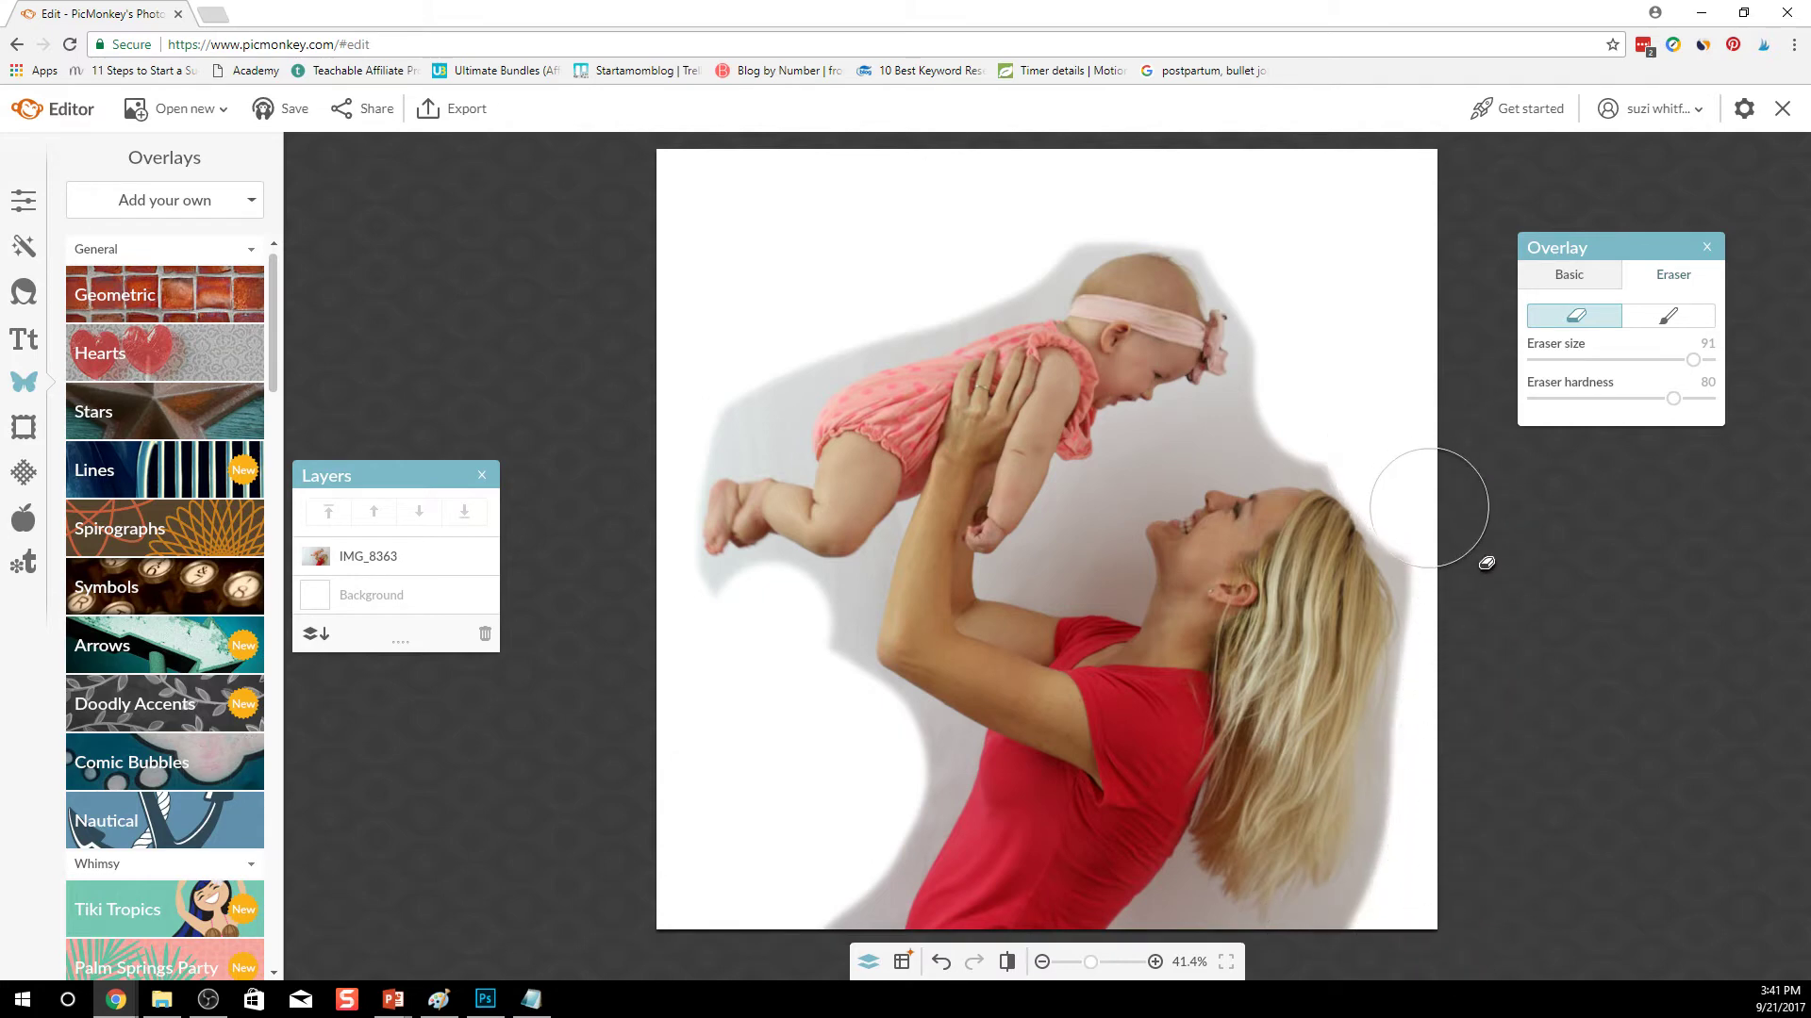
left_click_drag(1693, 361, 1608, 362)
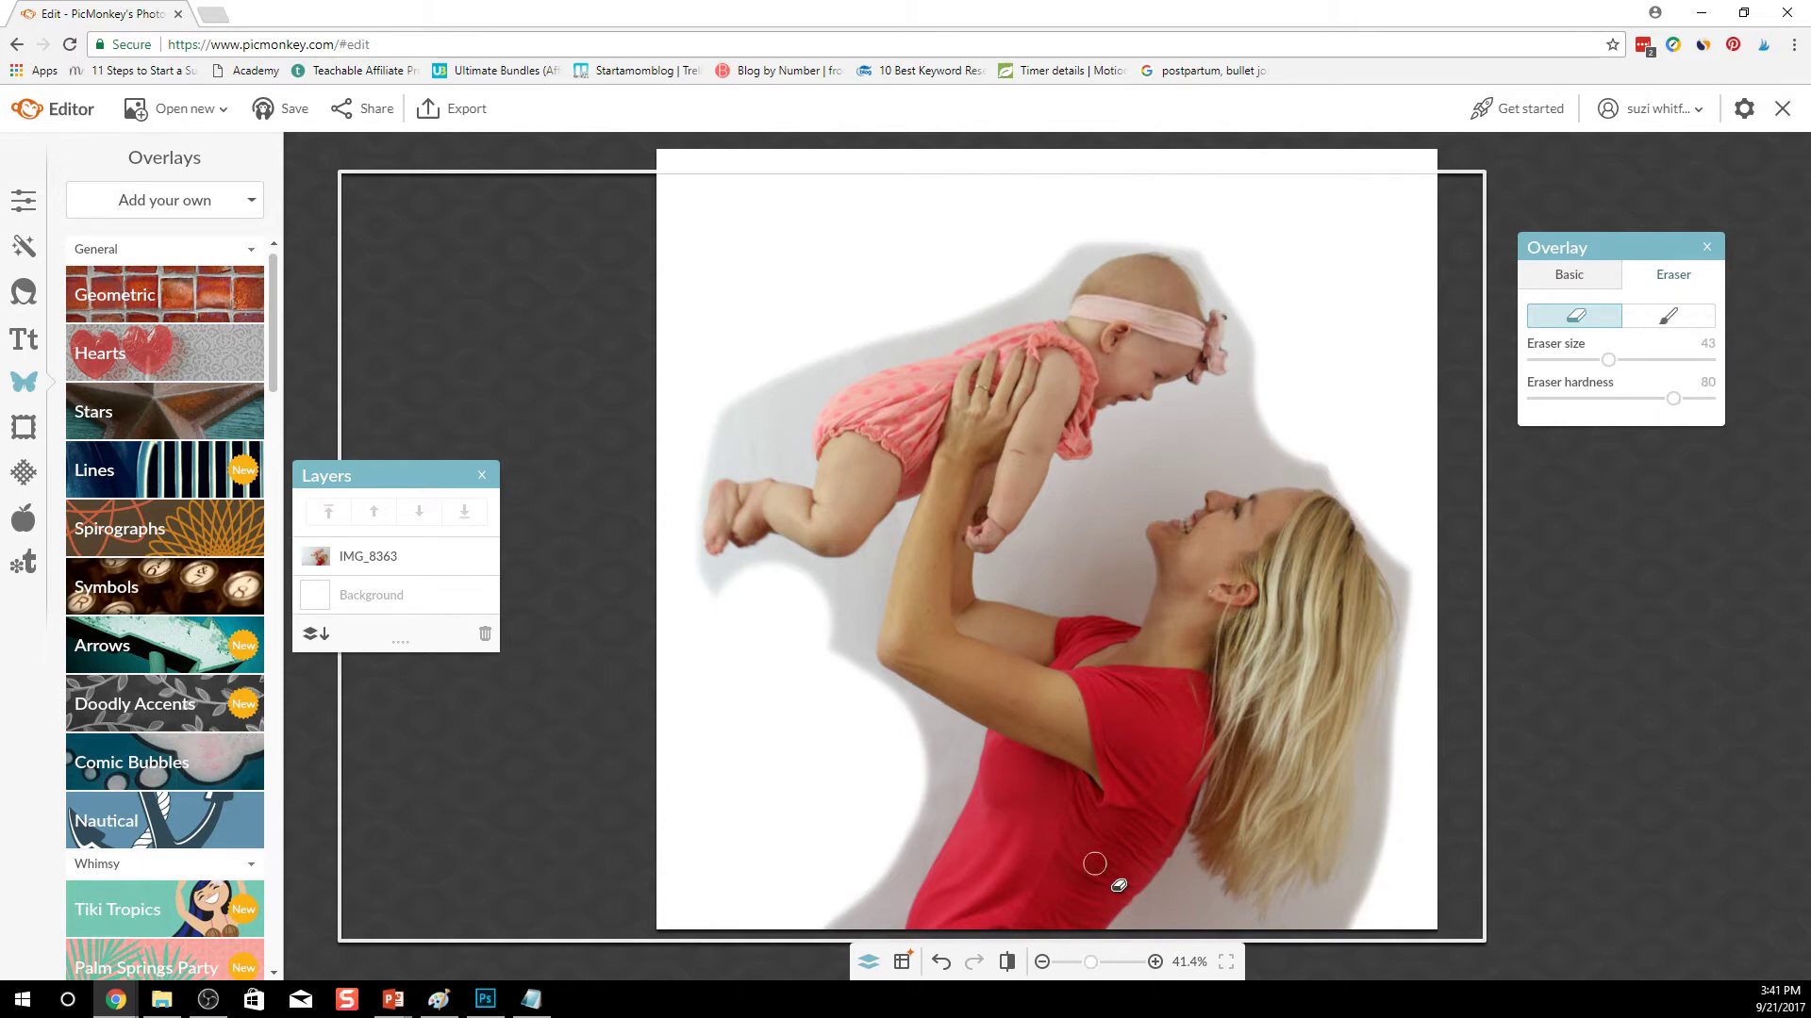
Step: Zoom in to 250% and set the eraser to size 21 with hardness 42
left_click(1155, 962)
left_click(1155, 961)
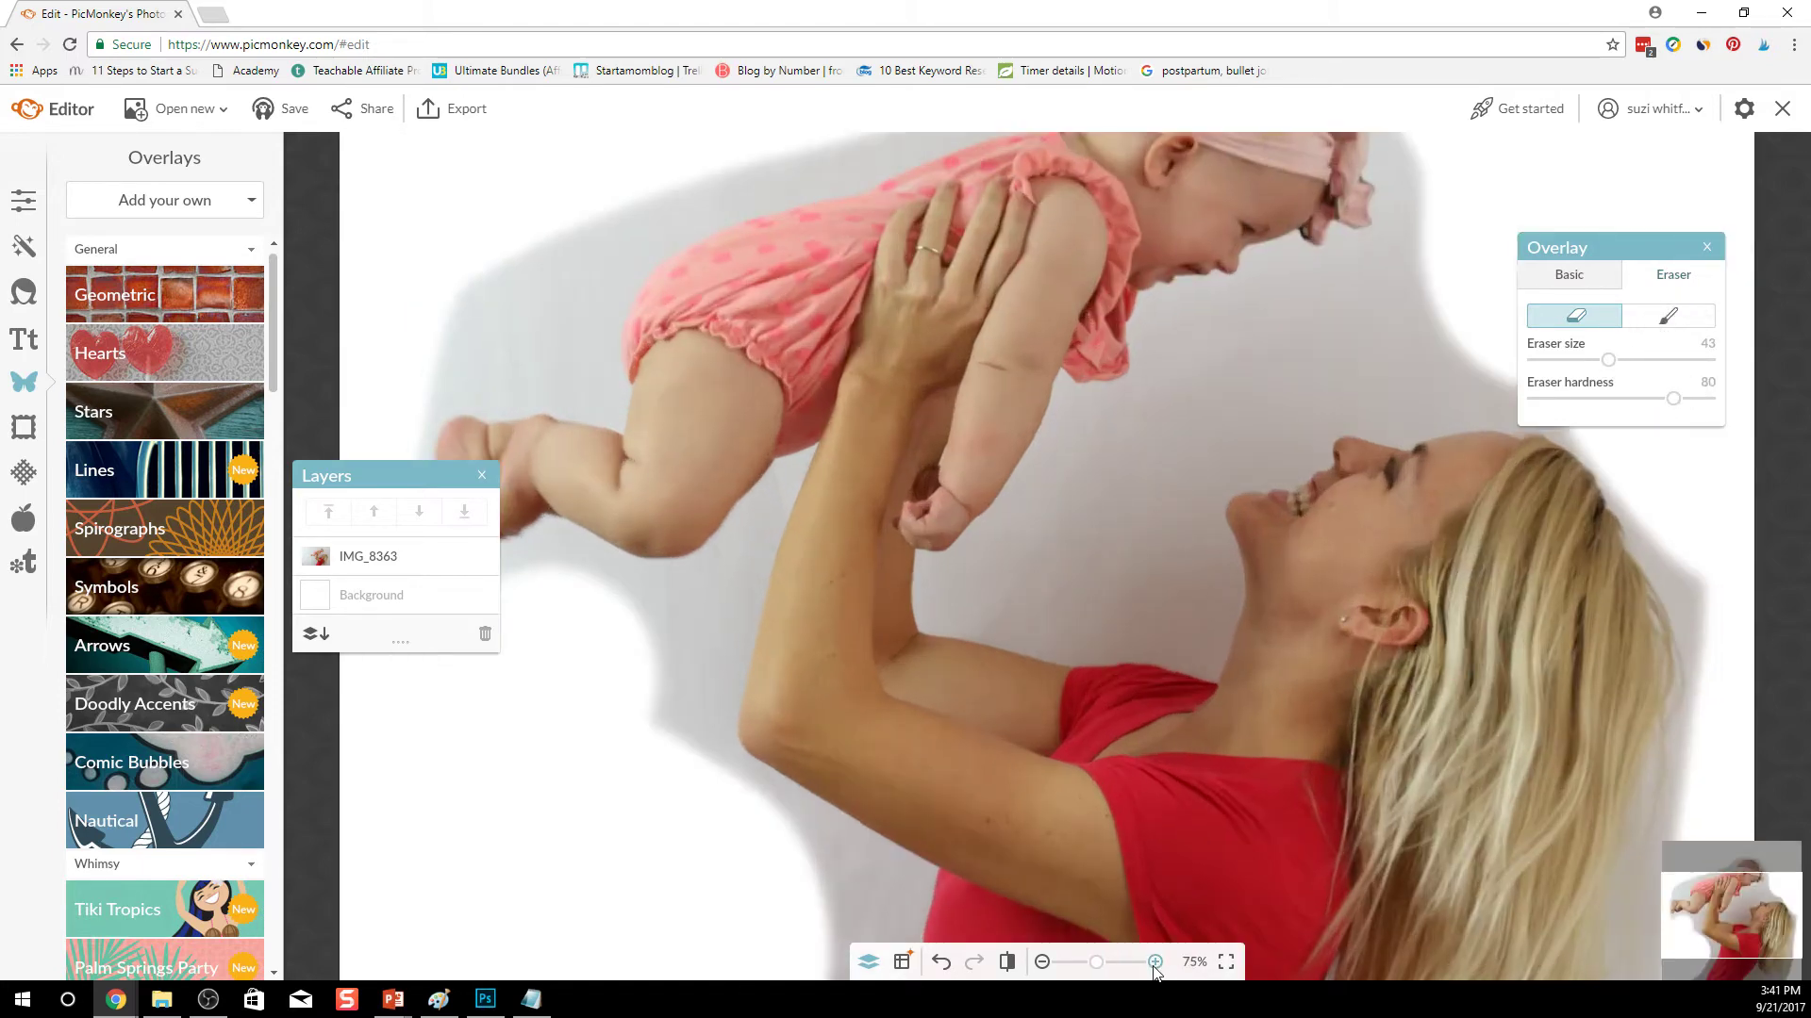
left_click(1156, 962)
scroll(1405, 274, "up", 2)
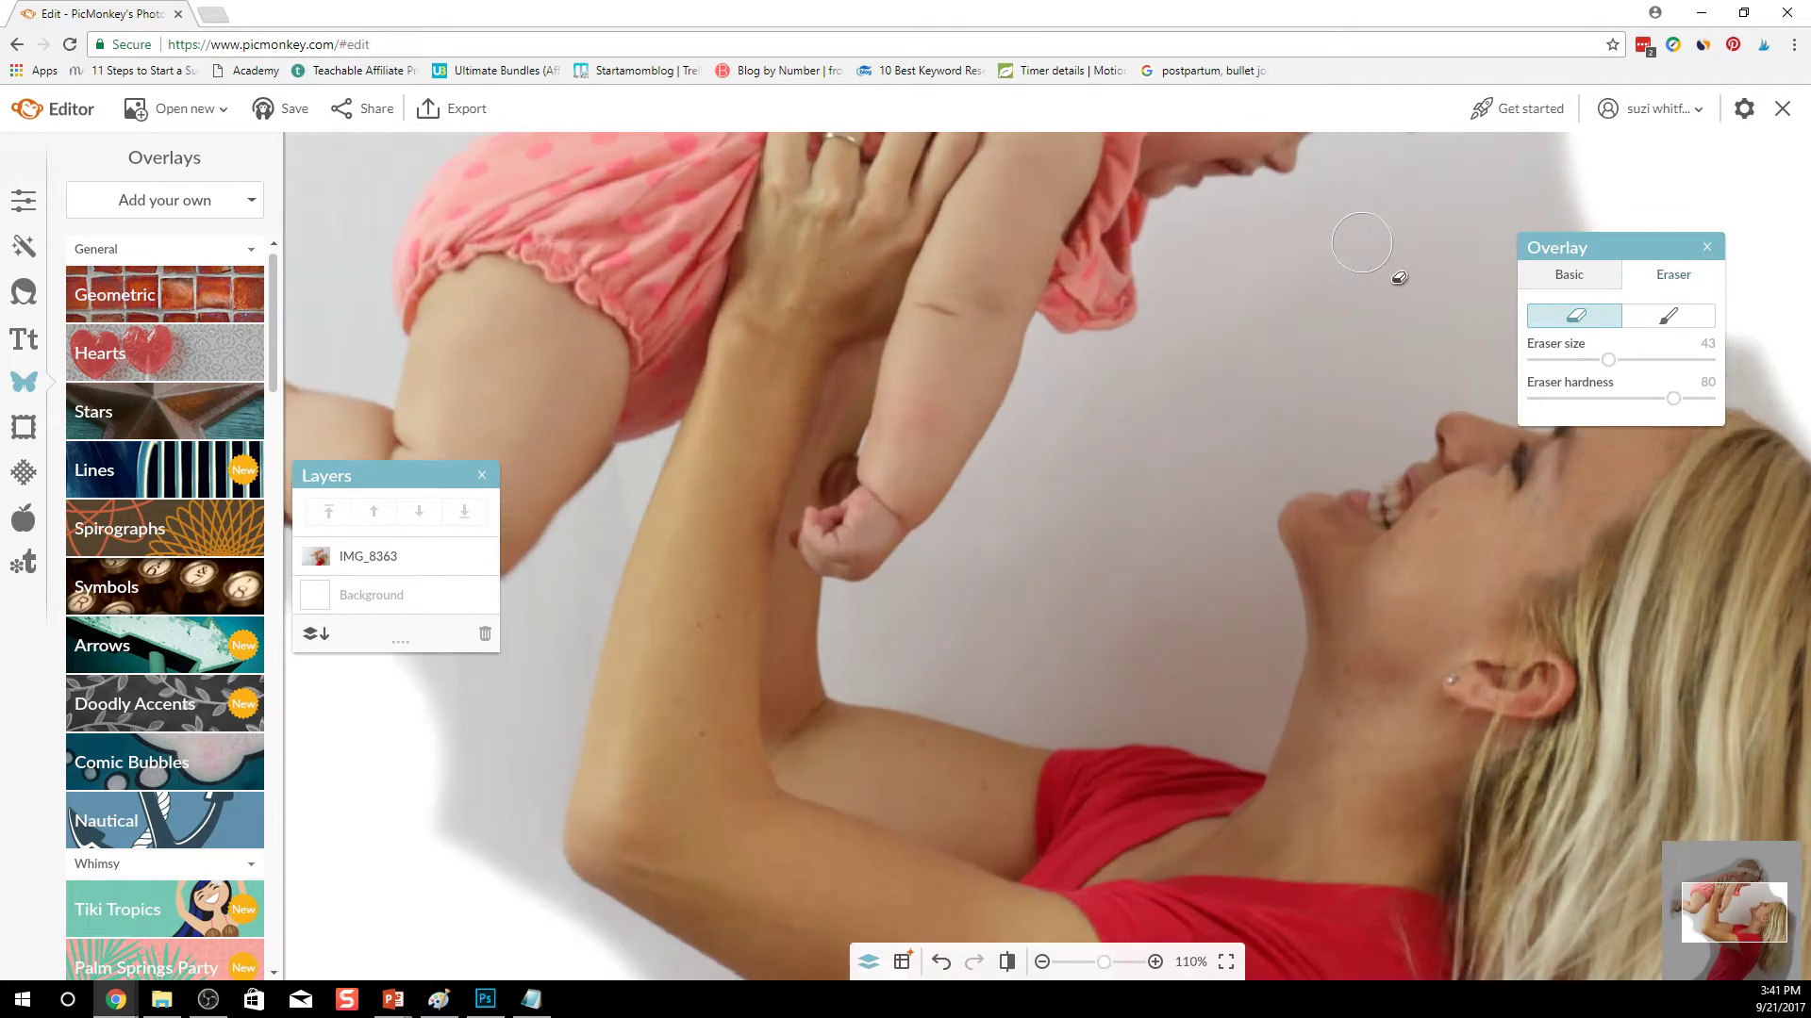
scroll(1226, 424, "down", 4)
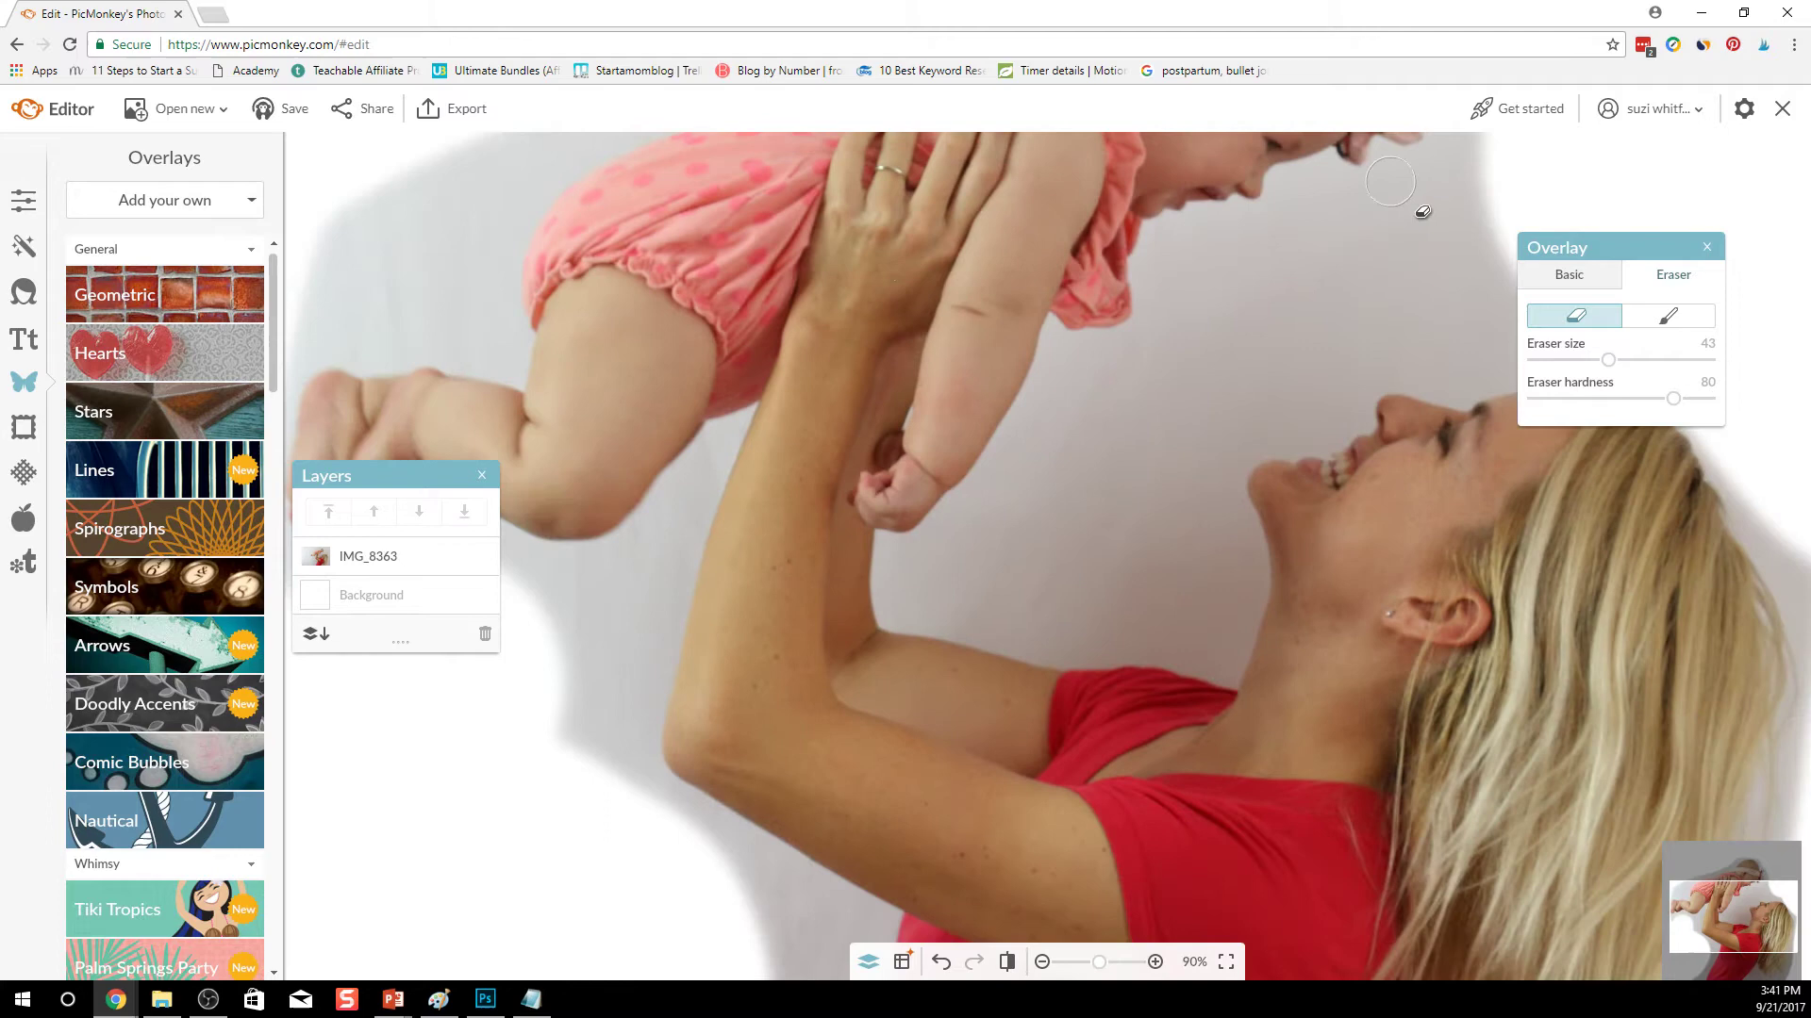
scroll(1499, 274, "down", 5)
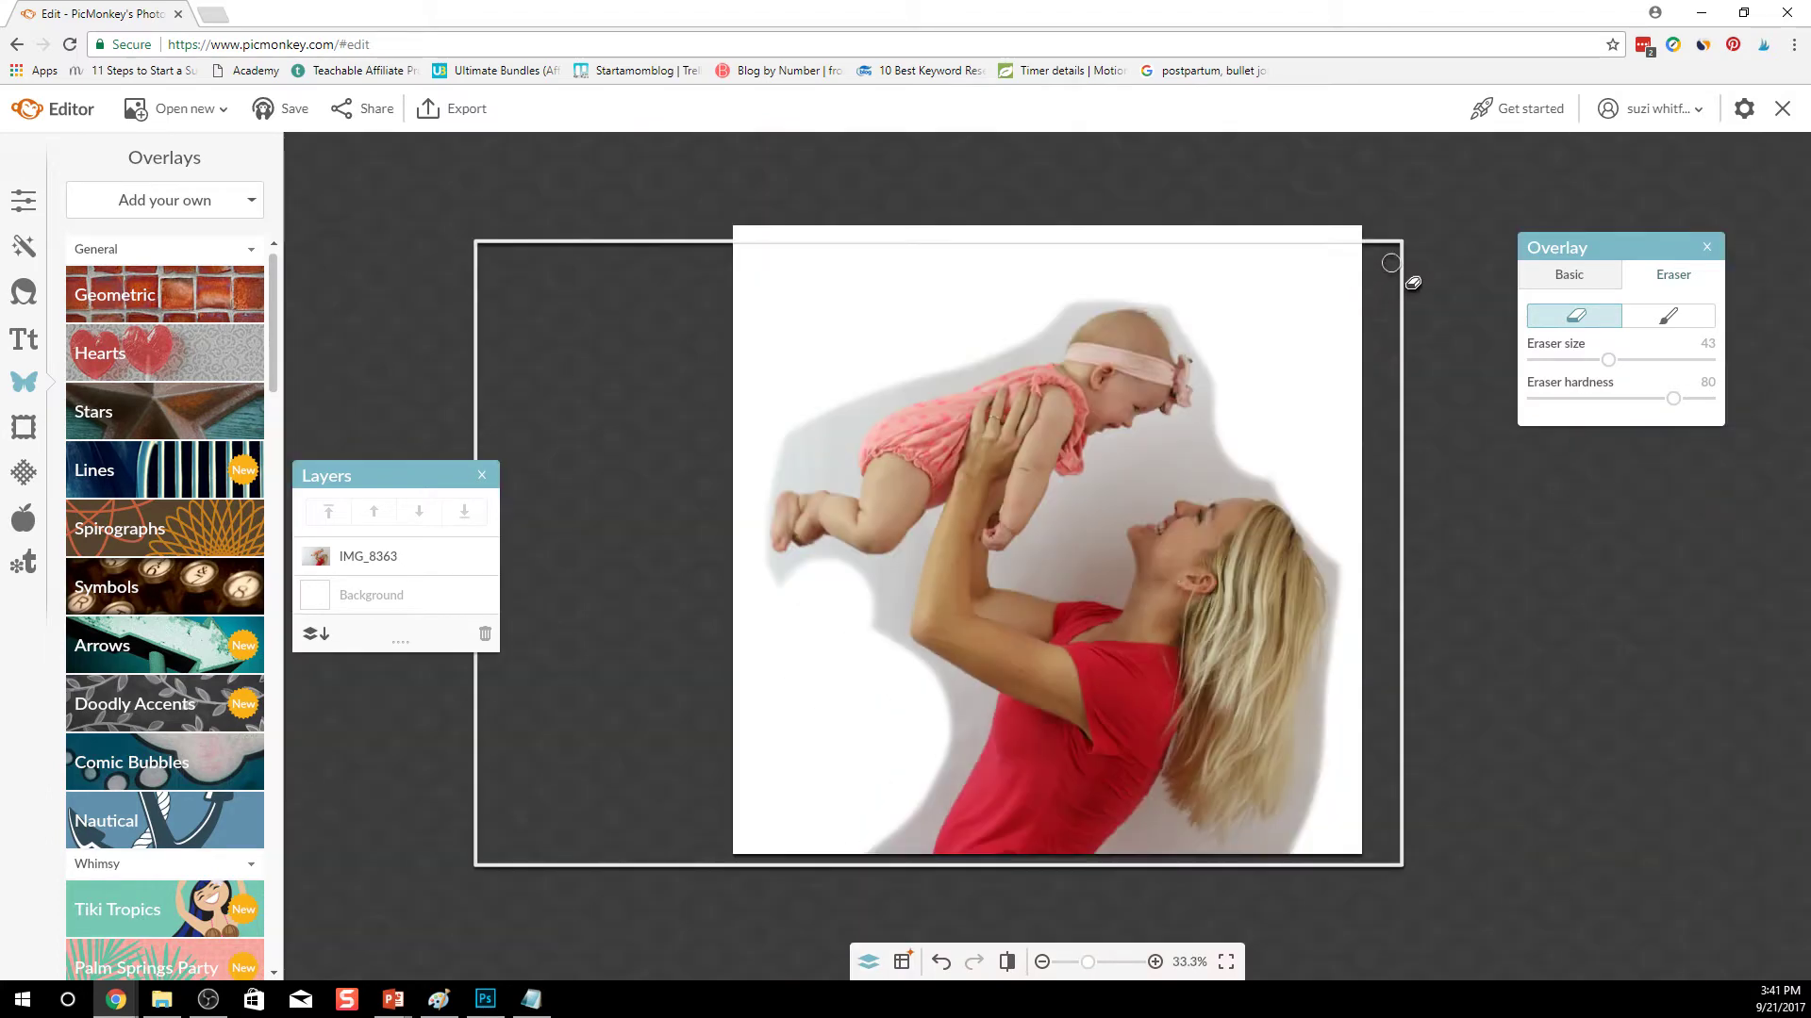
scroll(1412, 283, "up", 6)
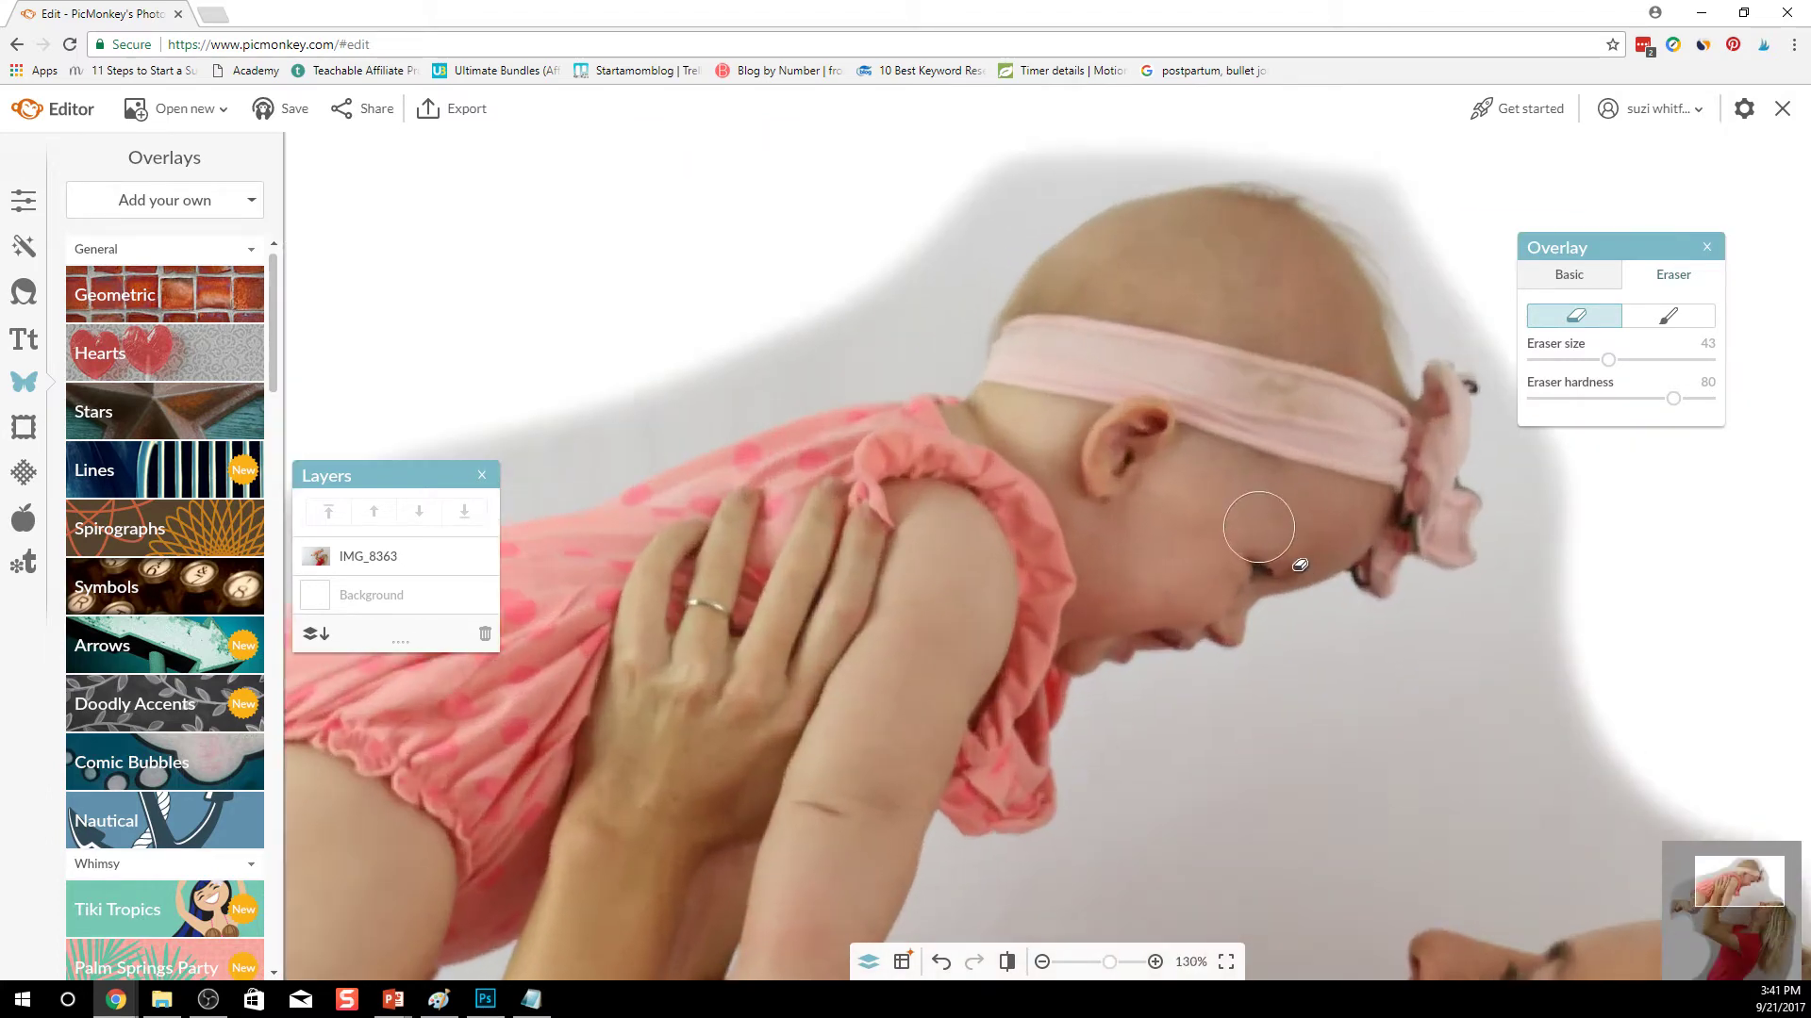
scroll(1259, 527, "up", 4)
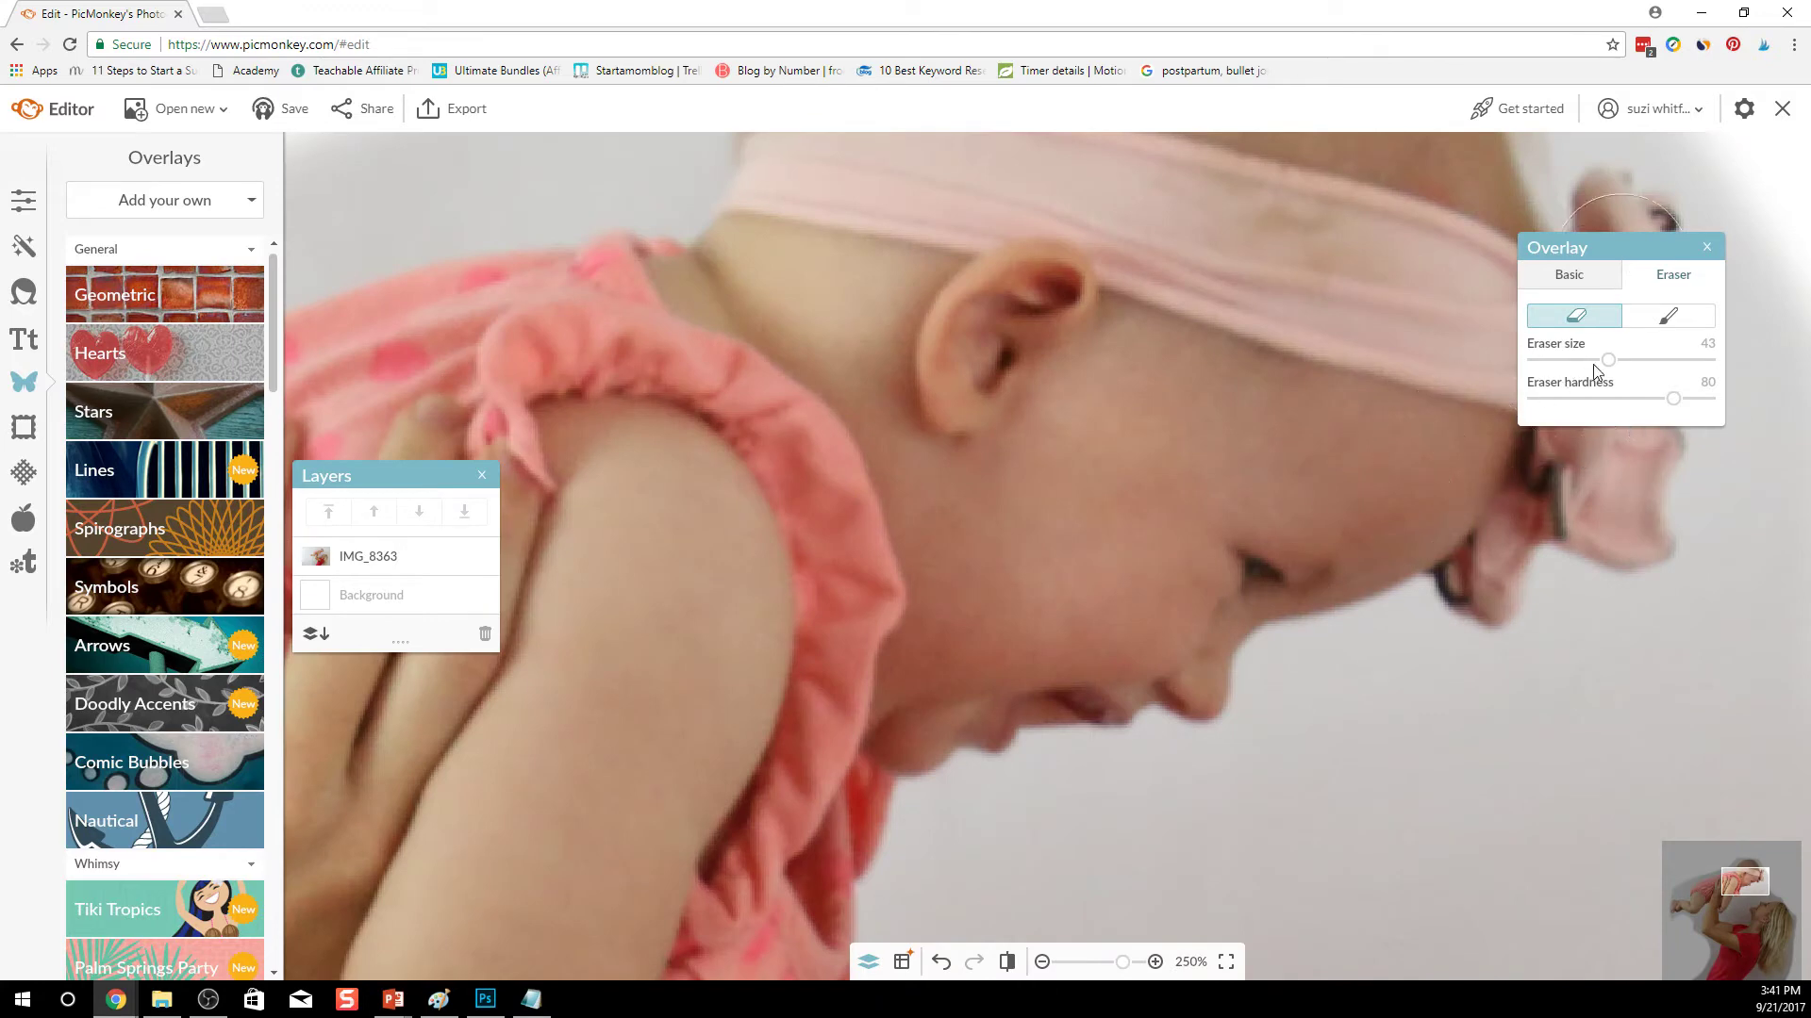
left_click_drag(1607, 359, 1568, 360)
left_click_drag(1671, 399, 1606, 399)
Step: Erase the grey wall beside and beneath the baby's chin
mouse_move(1305, 649)
left_mouse_down()
mouse_move(1261, 660)
mouse_move(1228, 738)
mouse_move(1153, 729)
left_mouse_up()
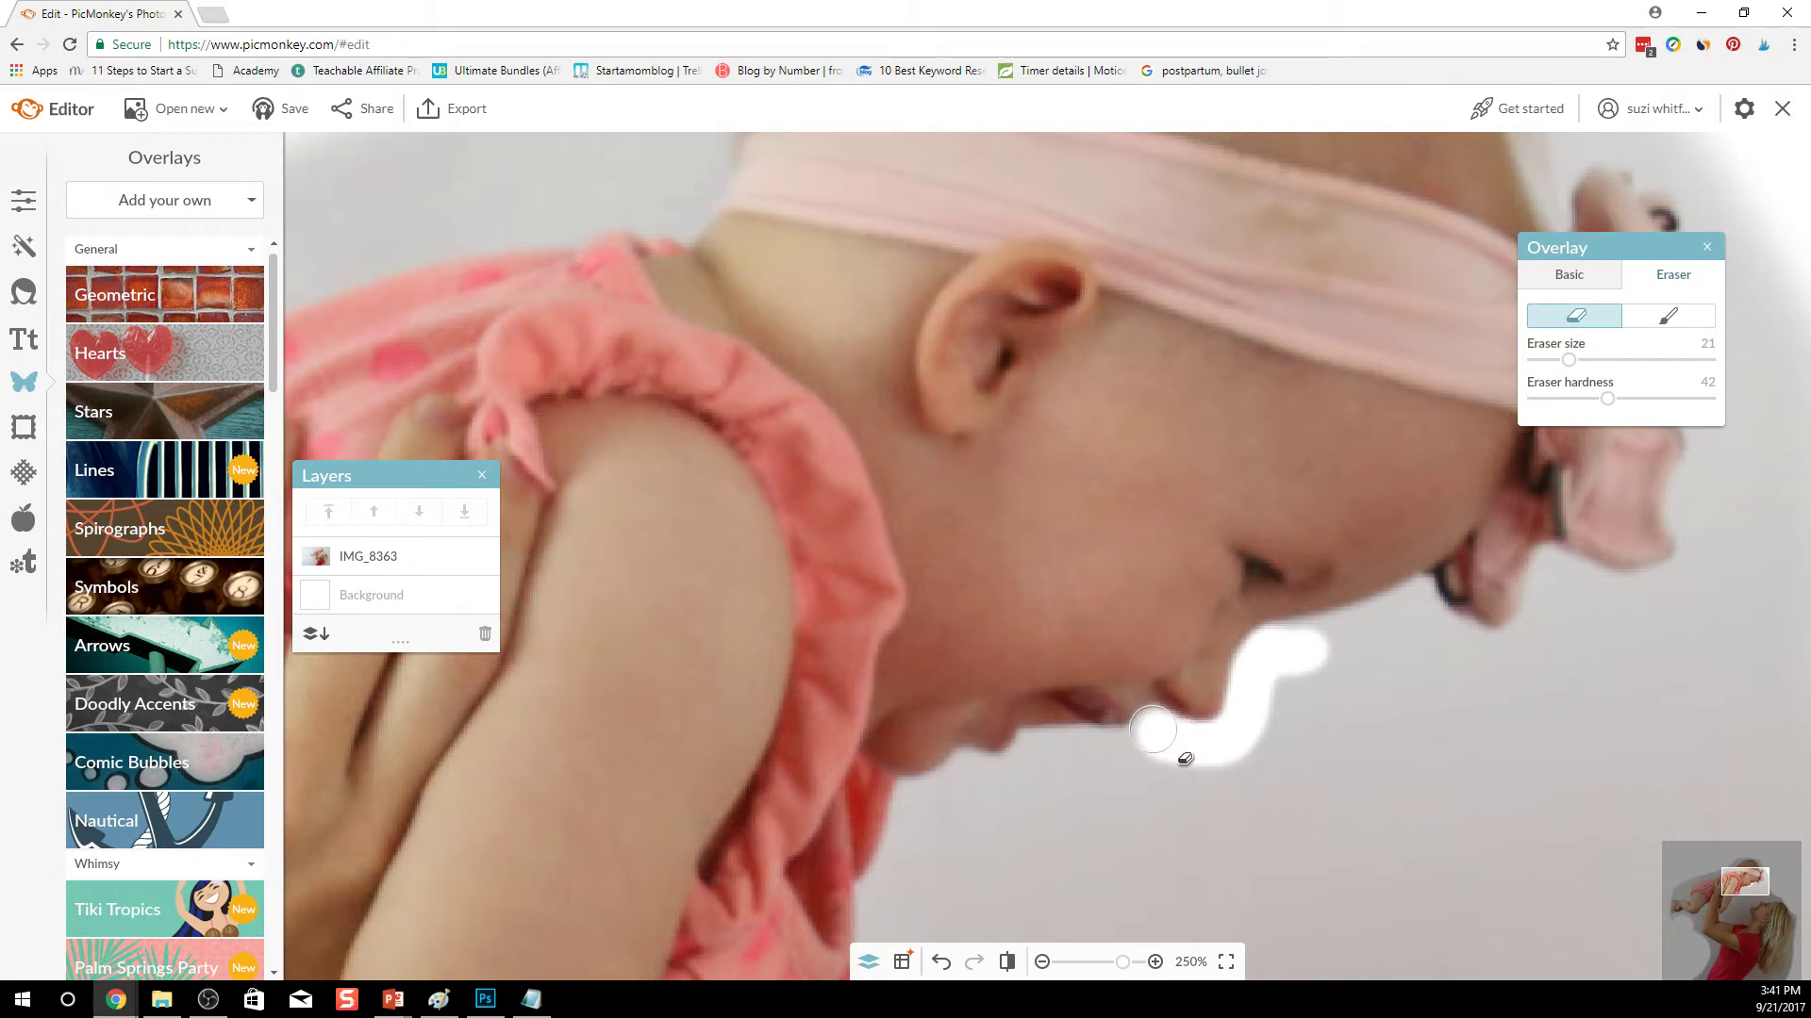
mouse_move(1304, 689)
left_mouse_down()
mouse_move(1295, 645)
mouse_move(1413, 601)
mouse_move(1495, 641)
mouse_move(1530, 628)
mouse_move(1546, 566)
mouse_move(1614, 587)
mouse_move(1561, 625)
left_mouse_up()
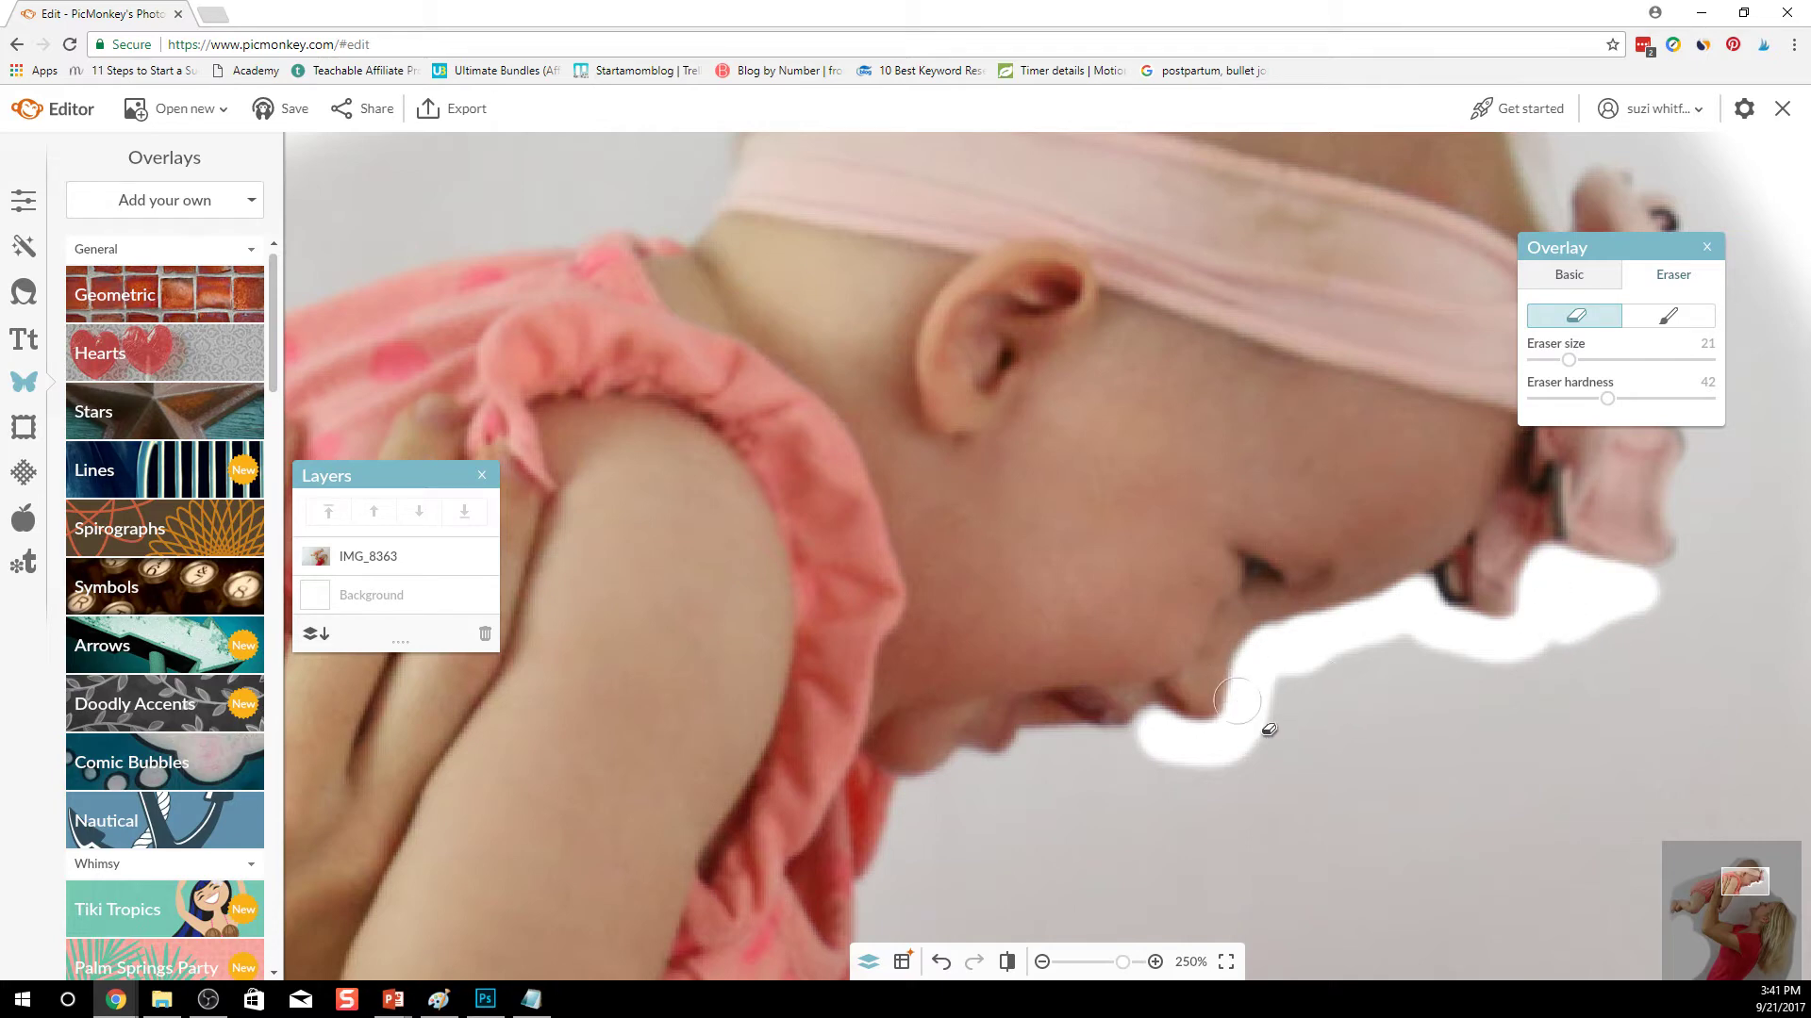
mouse_move(1245, 691)
left_mouse_down()
mouse_move(1197, 721)
mouse_move(1247, 774)
left_mouse_up()
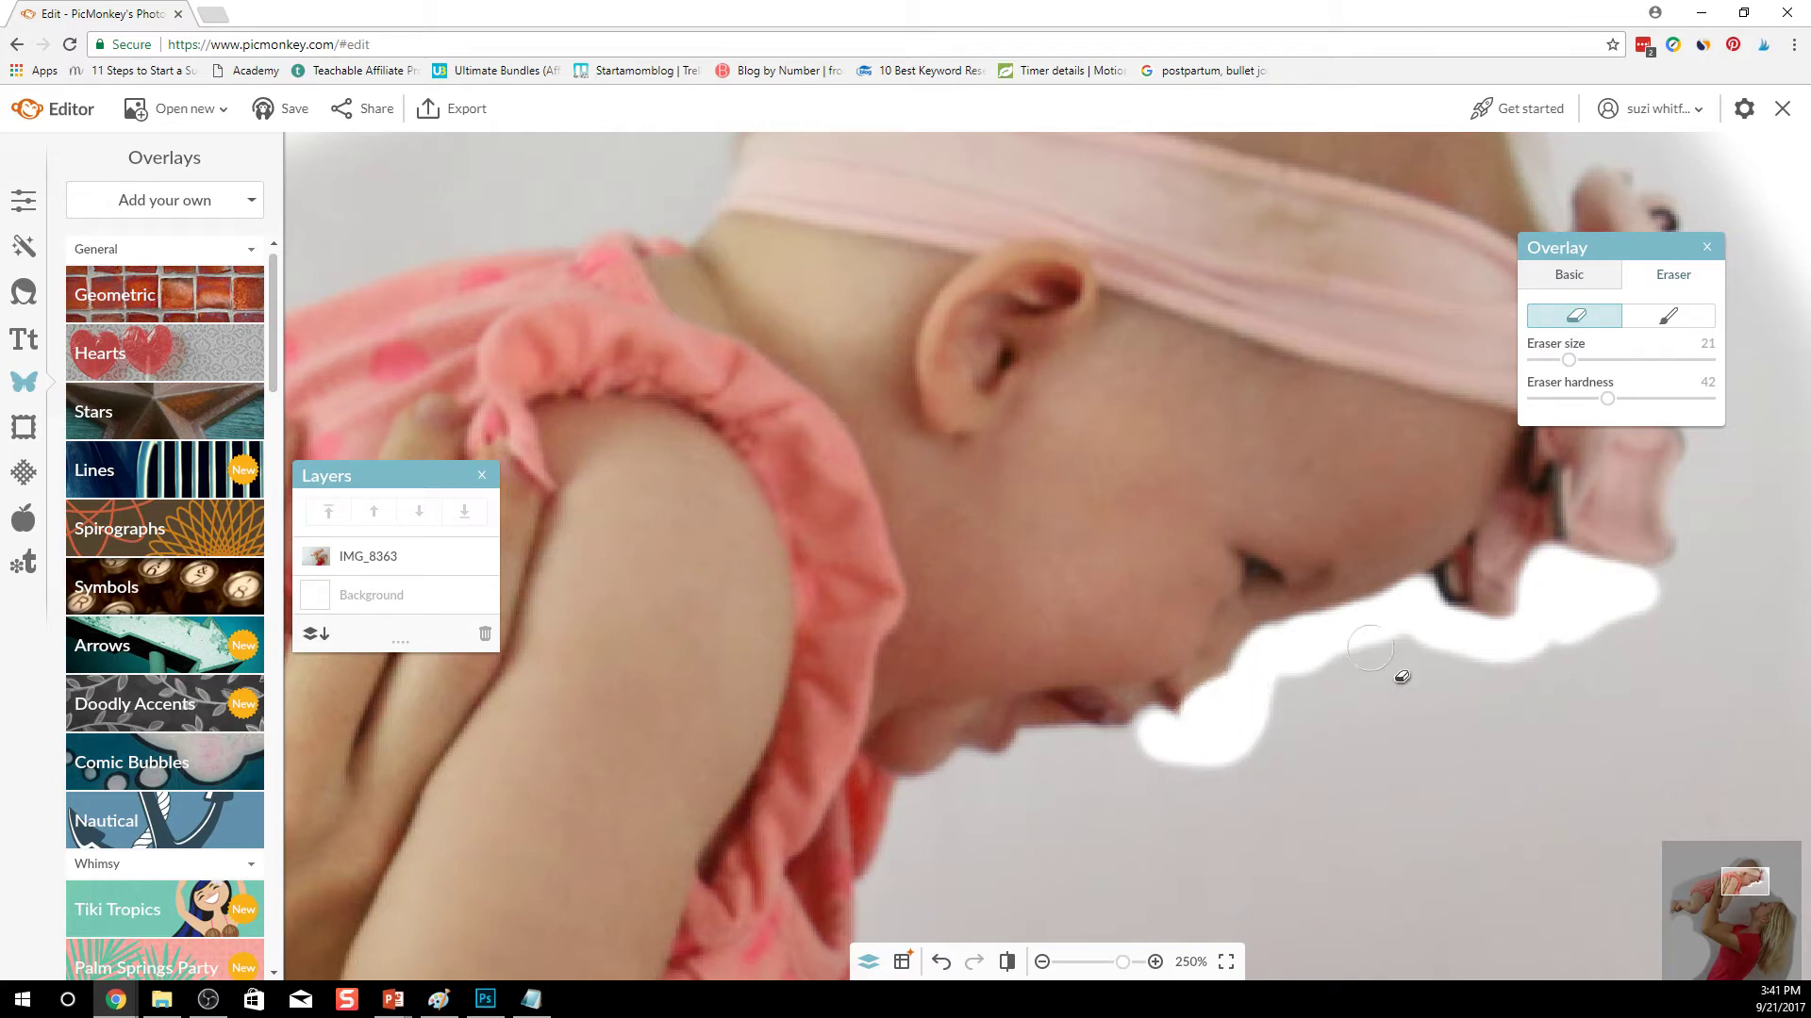
Step: Paint back over-erased skin along the baby's chin at hardness 36
left_click(1671, 319)
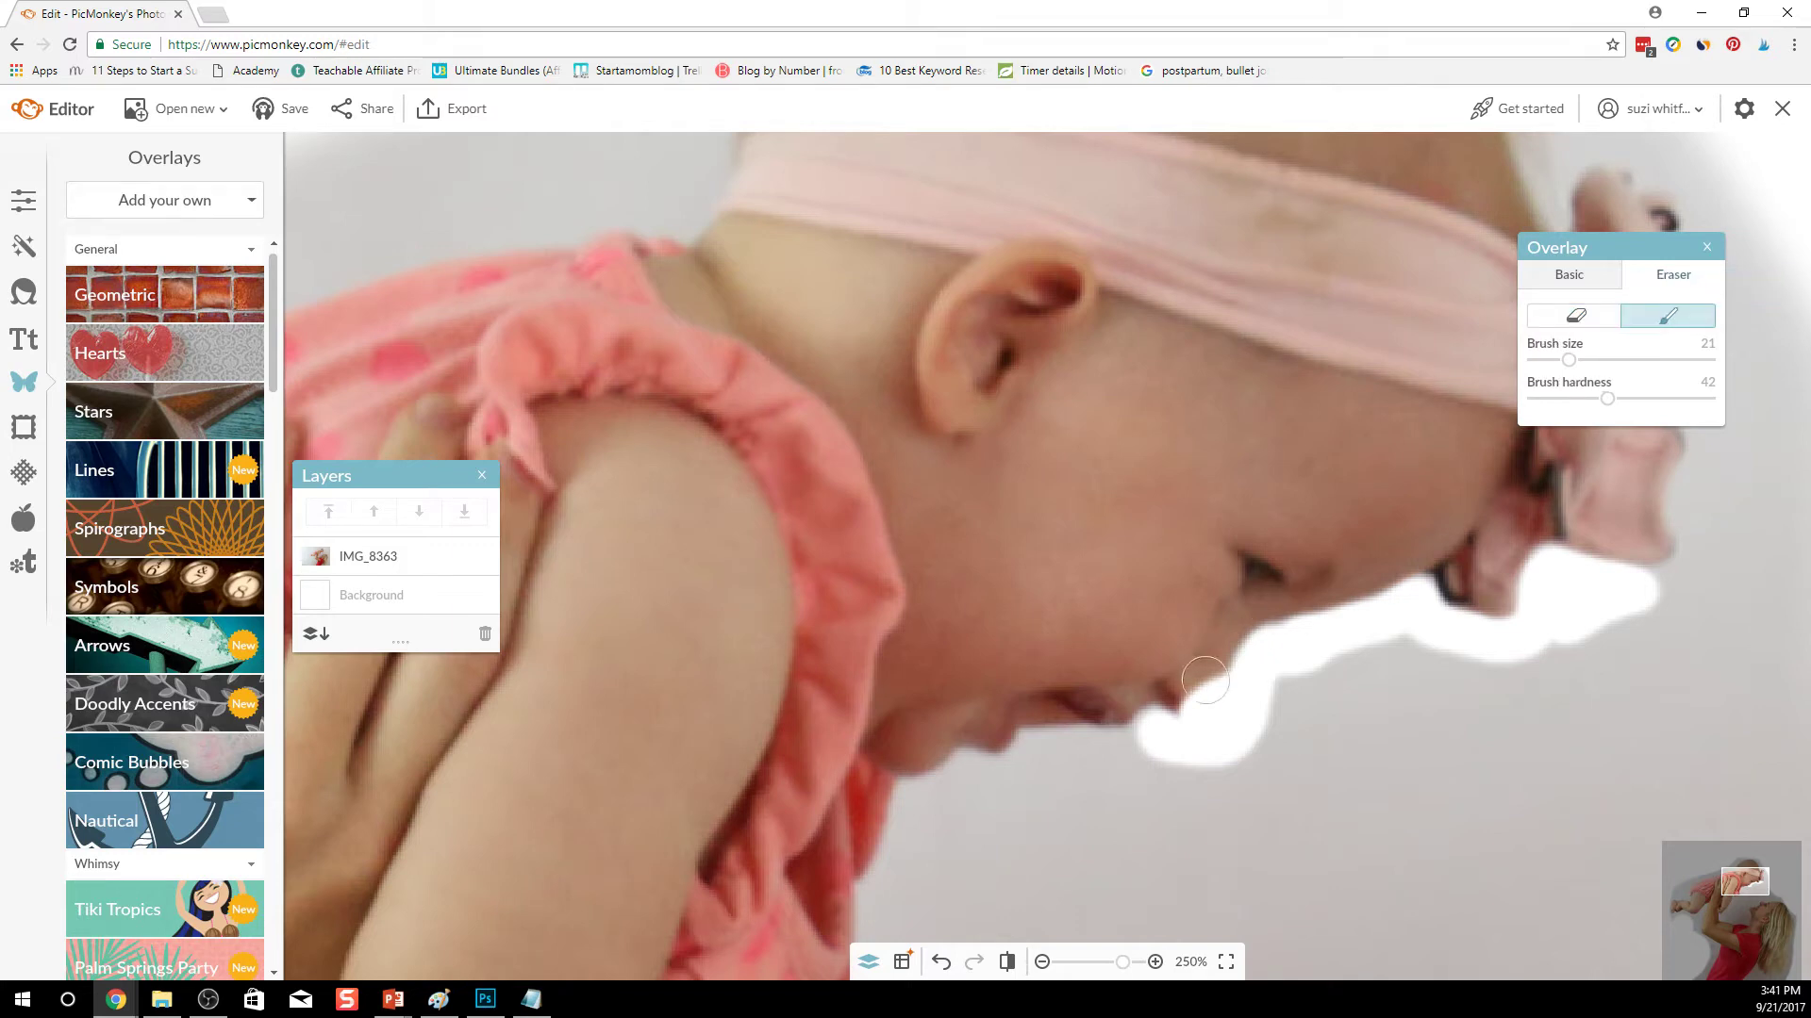
left_click_drag(1607, 402, 1596, 400)
left_click_drag(1205, 673, 1195, 703)
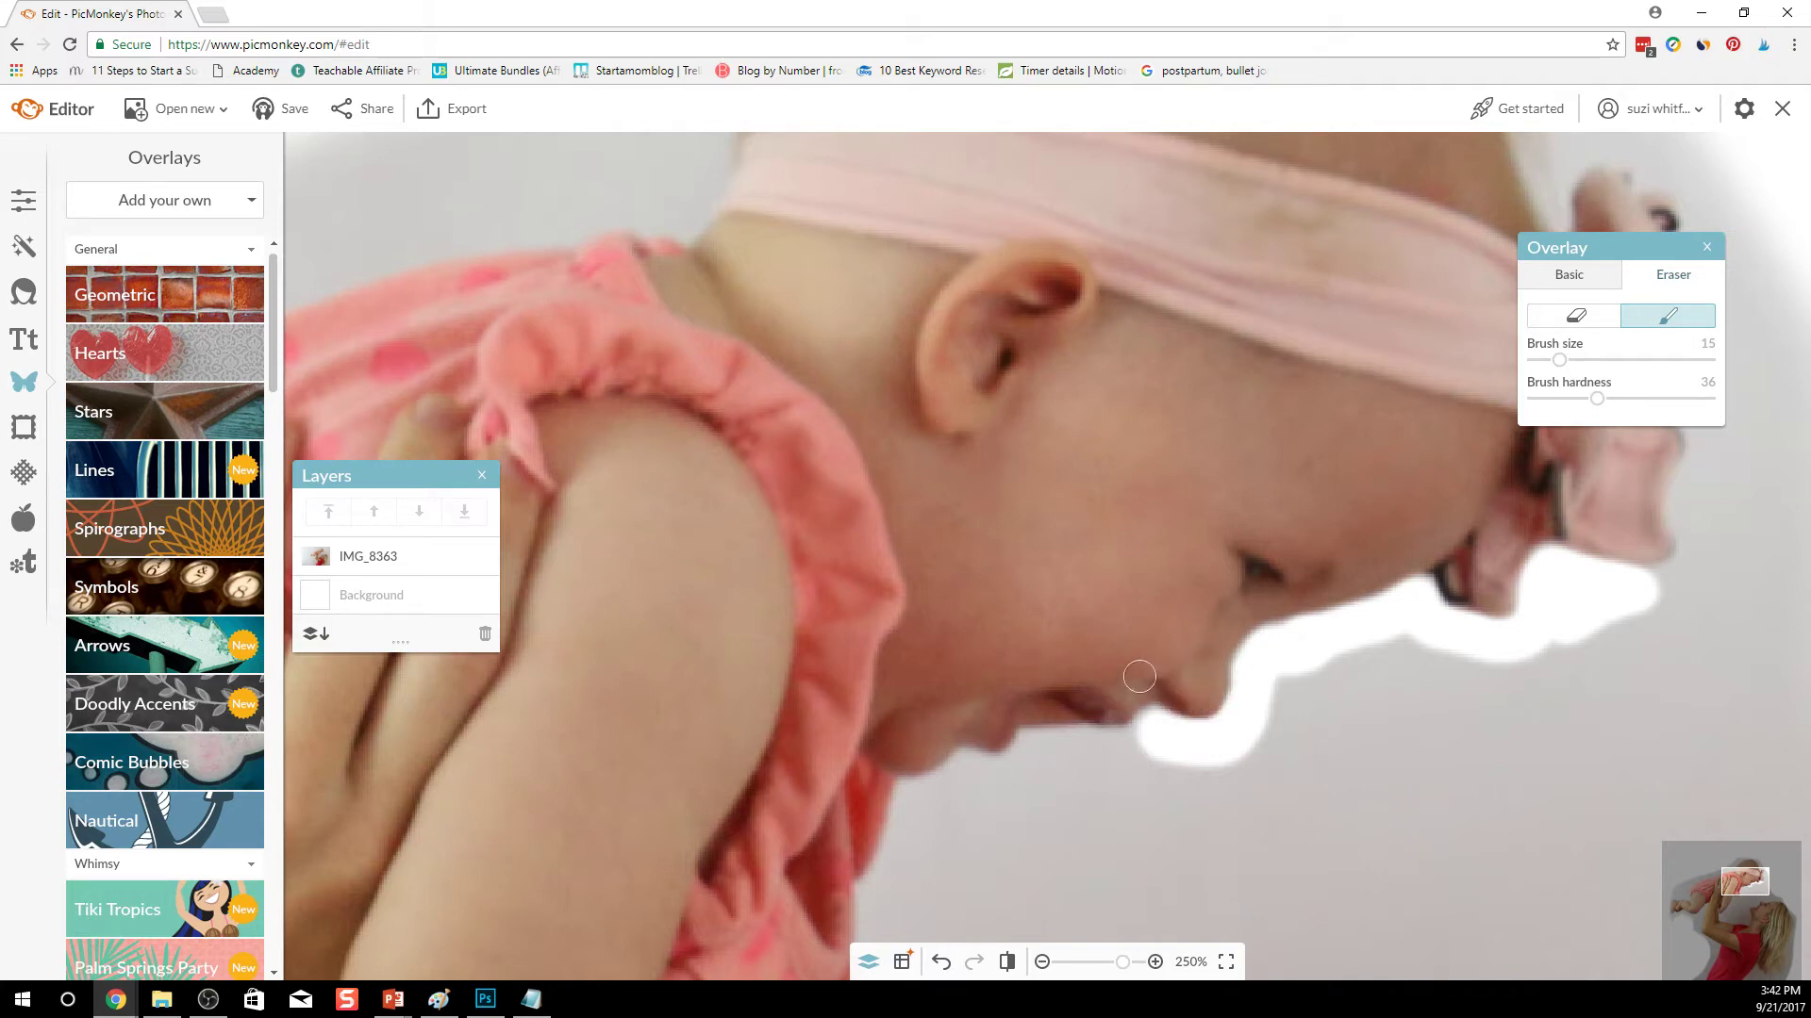
scroll(1155, 666, "down", 1)
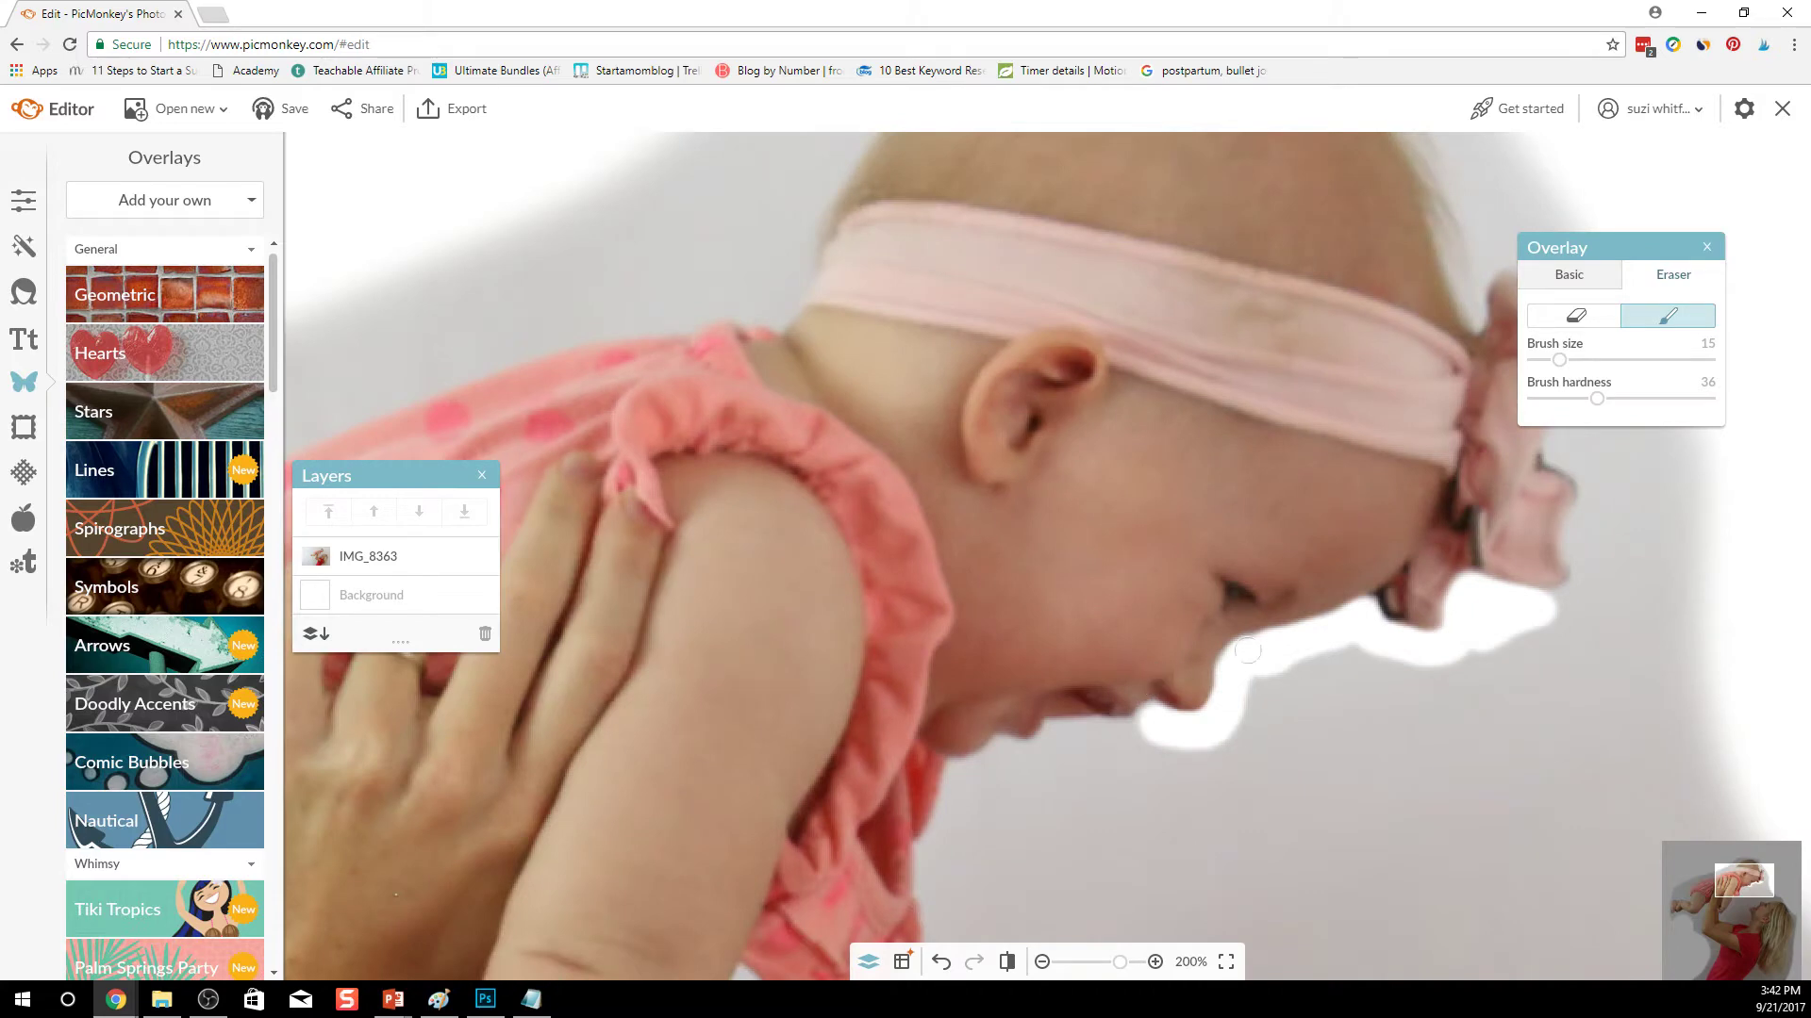
Step: Erase the grey shadow under the baby's face at eraser size 41, then deselect the overlay
left_click(1588, 319)
mouse_move(1280, 773)
left_mouse_down()
mouse_move(1152, 766)
mouse_move(1132, 733)
left_mouse_up()
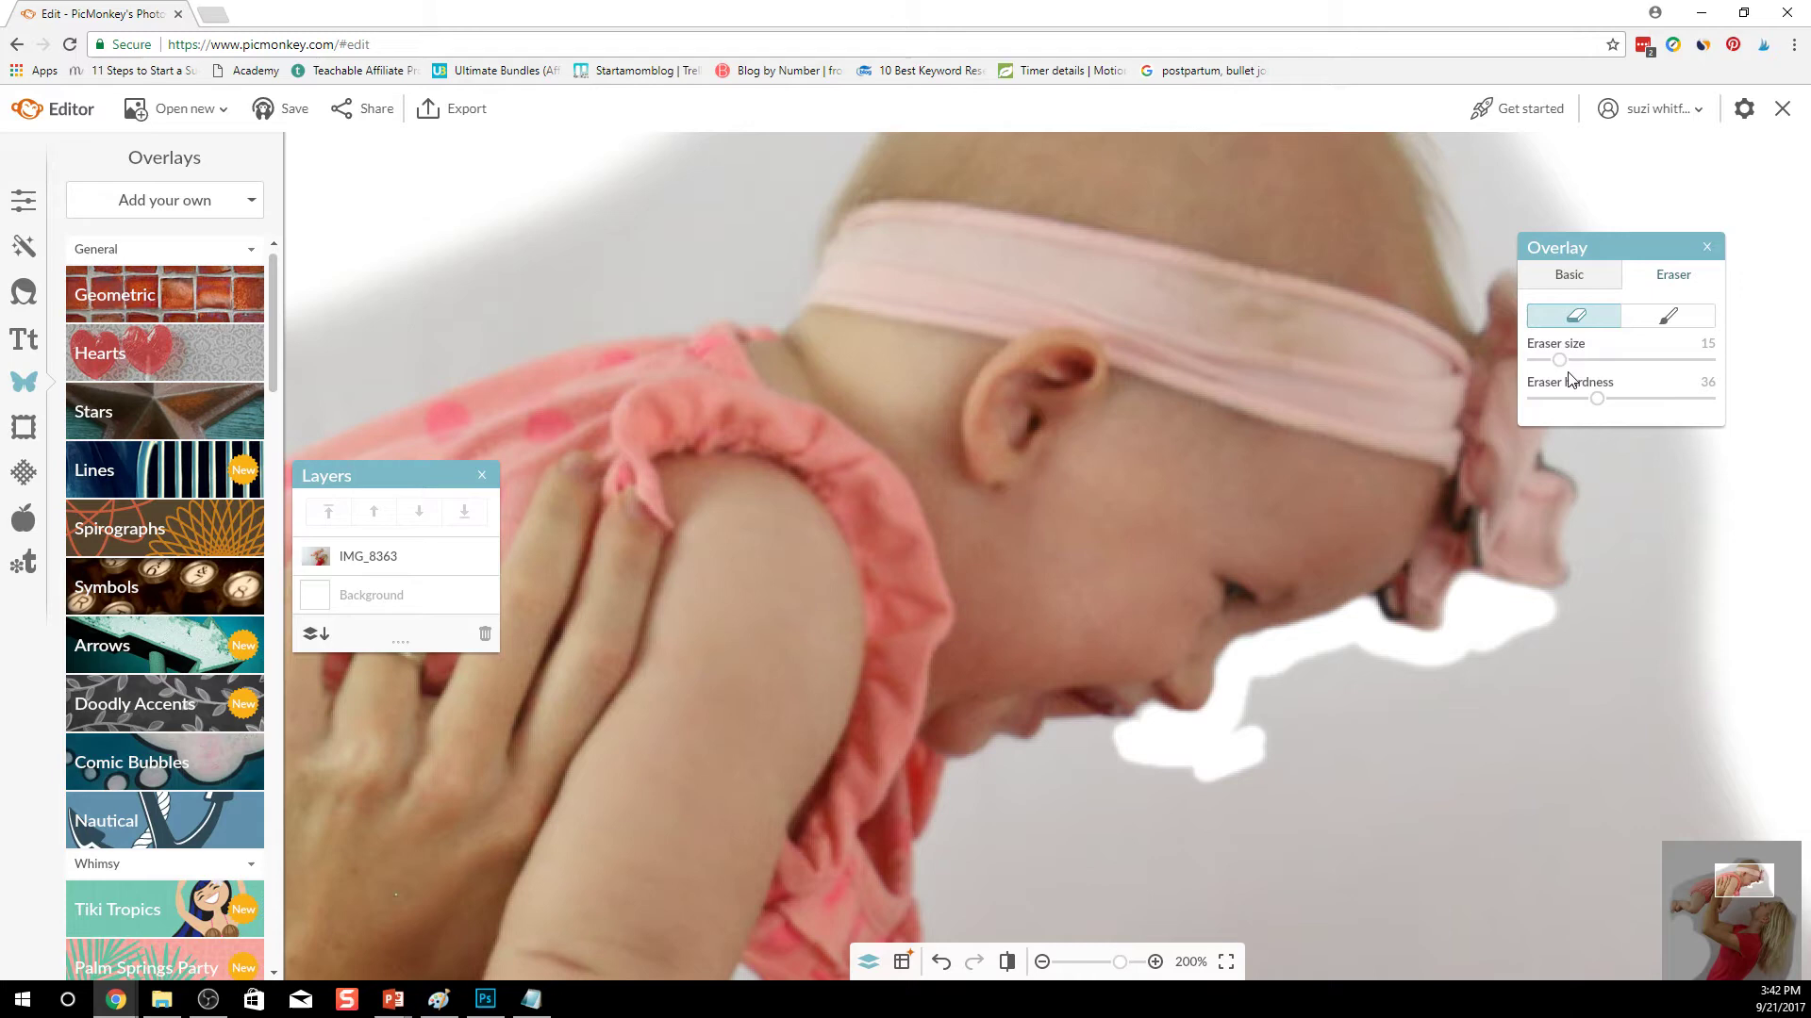
left_click_drag(1559, 359, 1604, 360)
mouse_move(1373, 683)
left_mouse_down()
mouse_move(1264, 731)
mouse_move(1334, 686)
mouse_move(1495, 676)
mouse_move(1624, 577)
mouse_move(1639, 589)
mouse_move(1506, 747)
mouse_move(1729, 669)
mouse_move(1619, 733)
mouse_move(1251, 780)
mouse_move(1209, 831)
mouse_move(1089, 798)
mouse_move(1165, 792)
mouse_move(1066, 772)
mouse_move(1099, 793)
left_mouse_up()
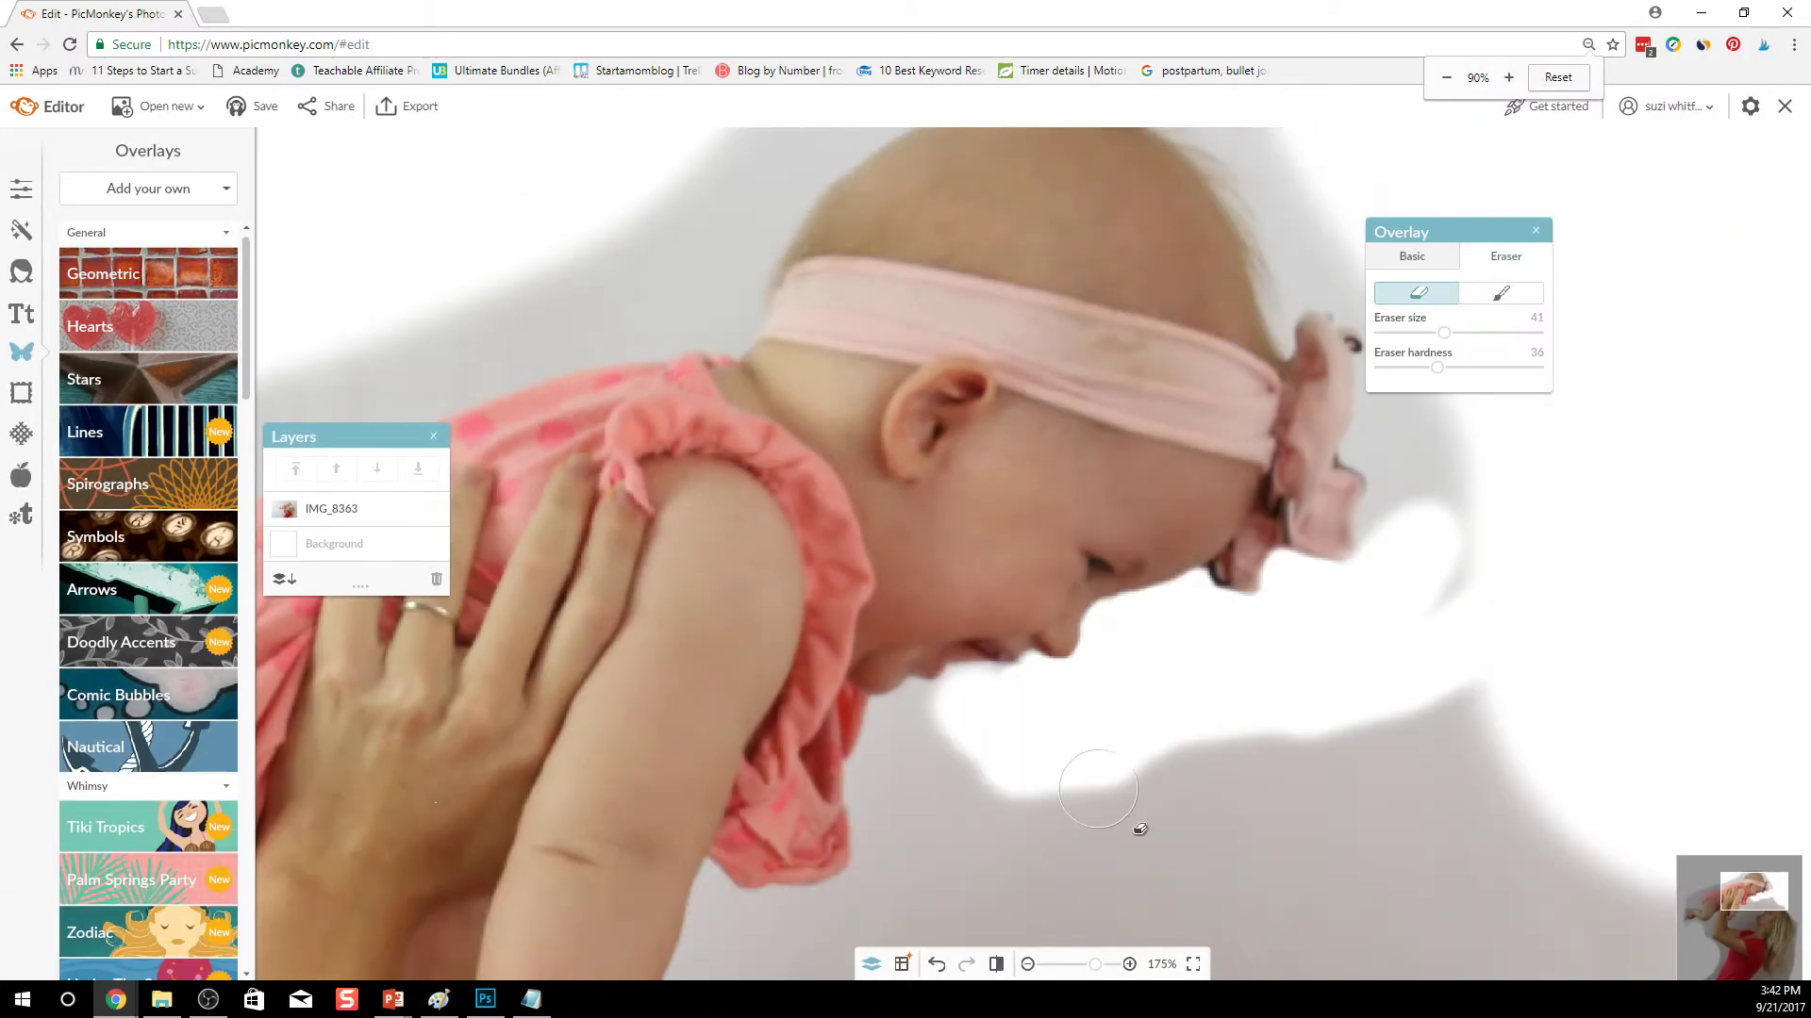
scroll(1140, 829, "down", 5)
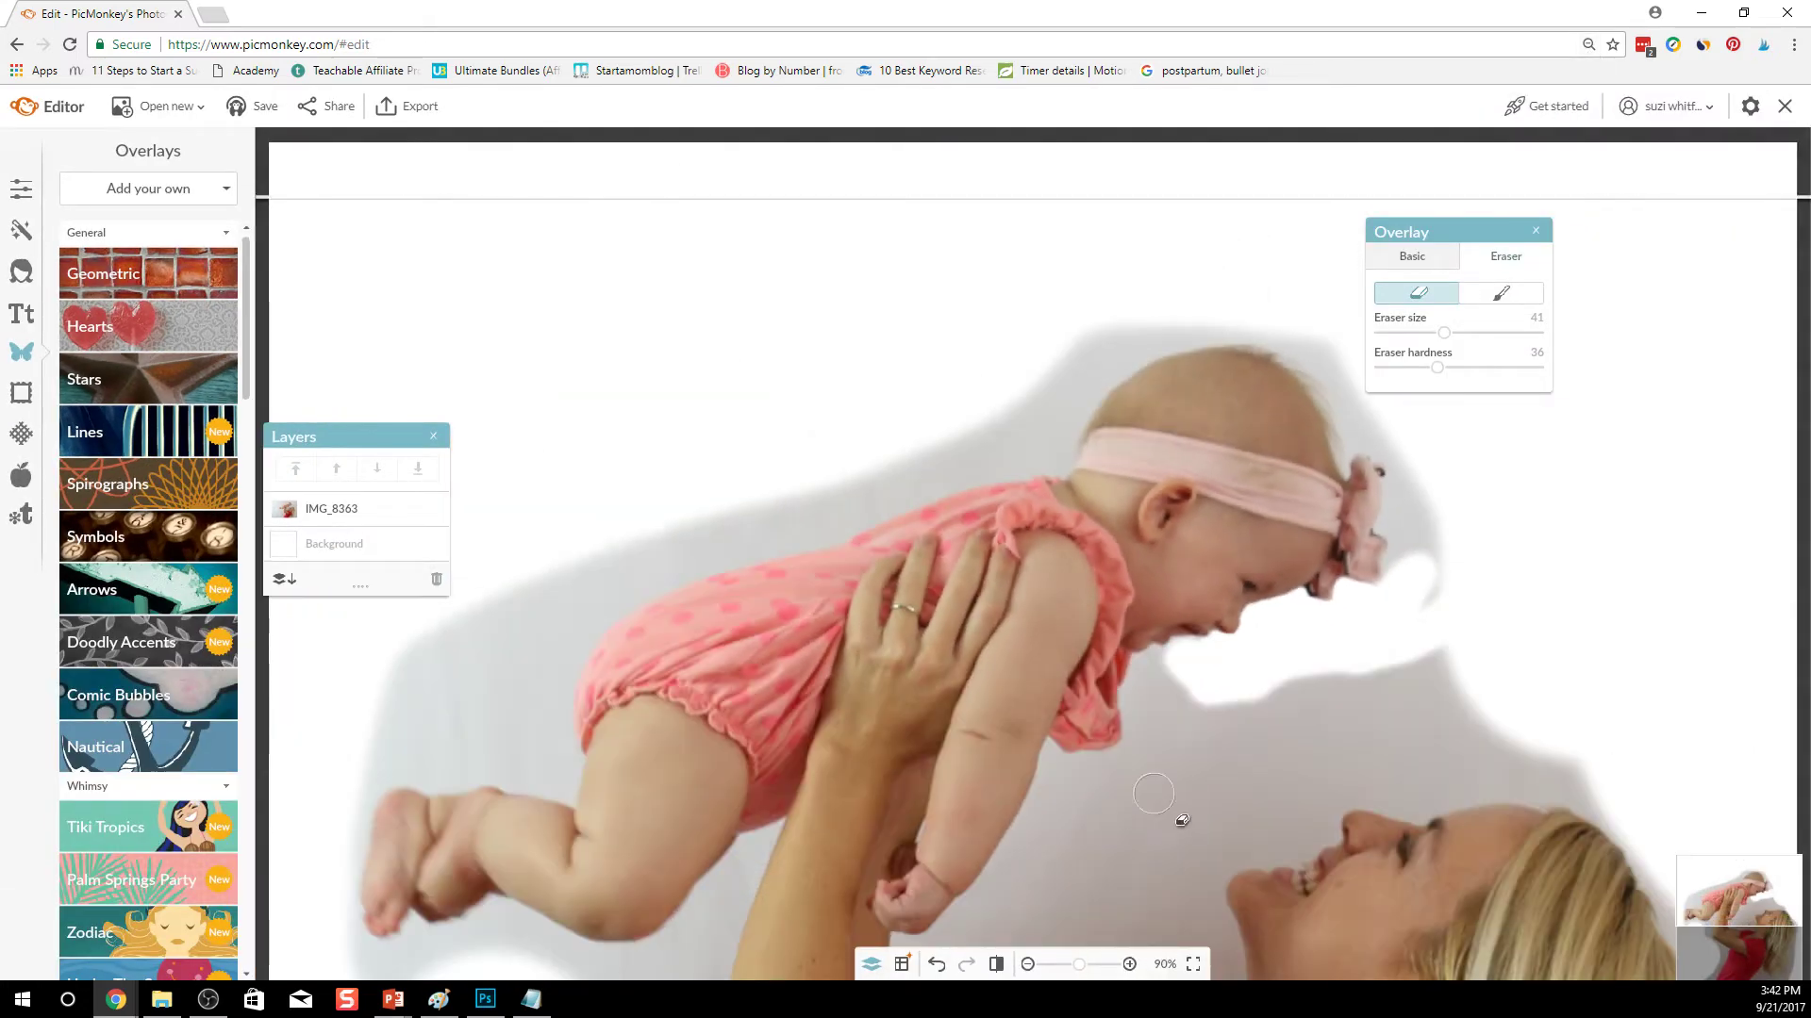
mouse_move(1237, 667)
left_mouse_down()
mouse_move(1327, 677)
mouse_move(1460, 637)
mouse_move(1278, 729)
mouse_move(1483, 696)
mouse_move(1376, 726)
mouse_move(1368, 698)
mouse_move(1380, 727)
mouse_move(1458, 747)
mouse_move(1417, 777)
mouse_move(1337, 779)
mouse_move(1434, 755)
mouse_move(1583, 758)
mouse_move(1404, 625)
mouse_move(1453, 519)
mouse_move(1422, 593)
mouse_move(1313, 666)
left_mouse_up()
scroll(1054, 756, "down", 2)
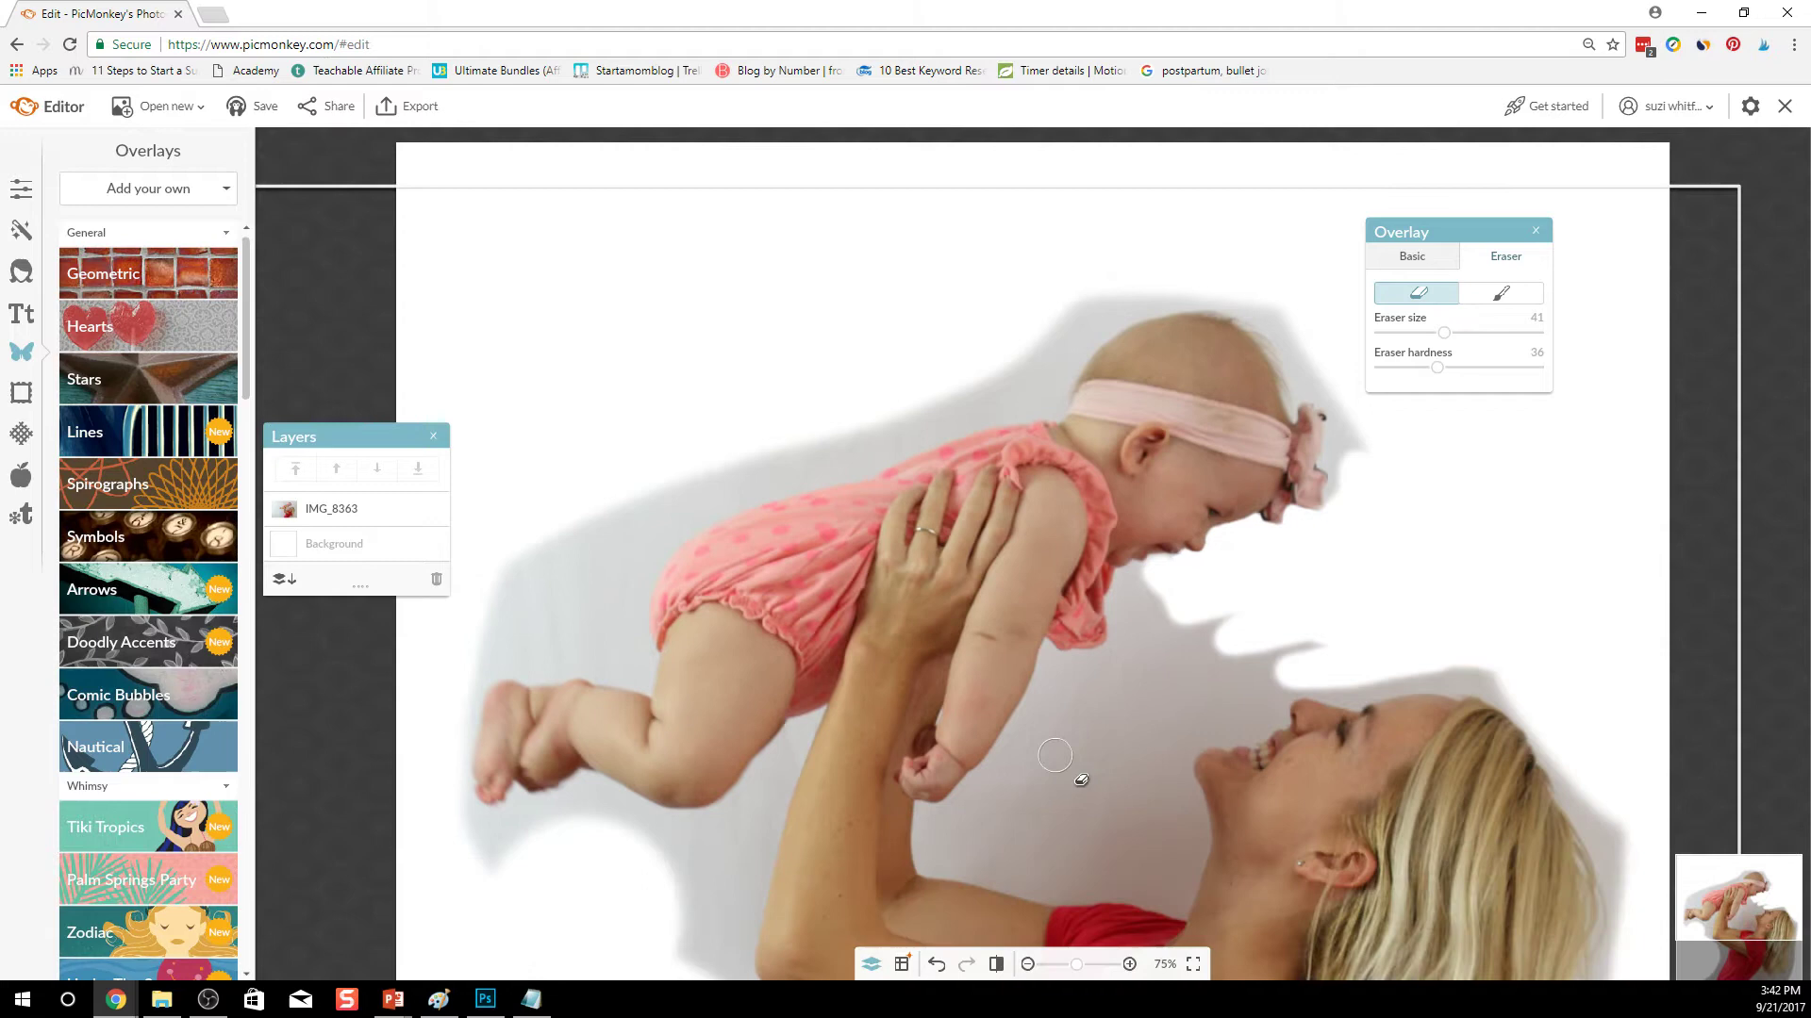
scroll(1054, 755, "down", 2)
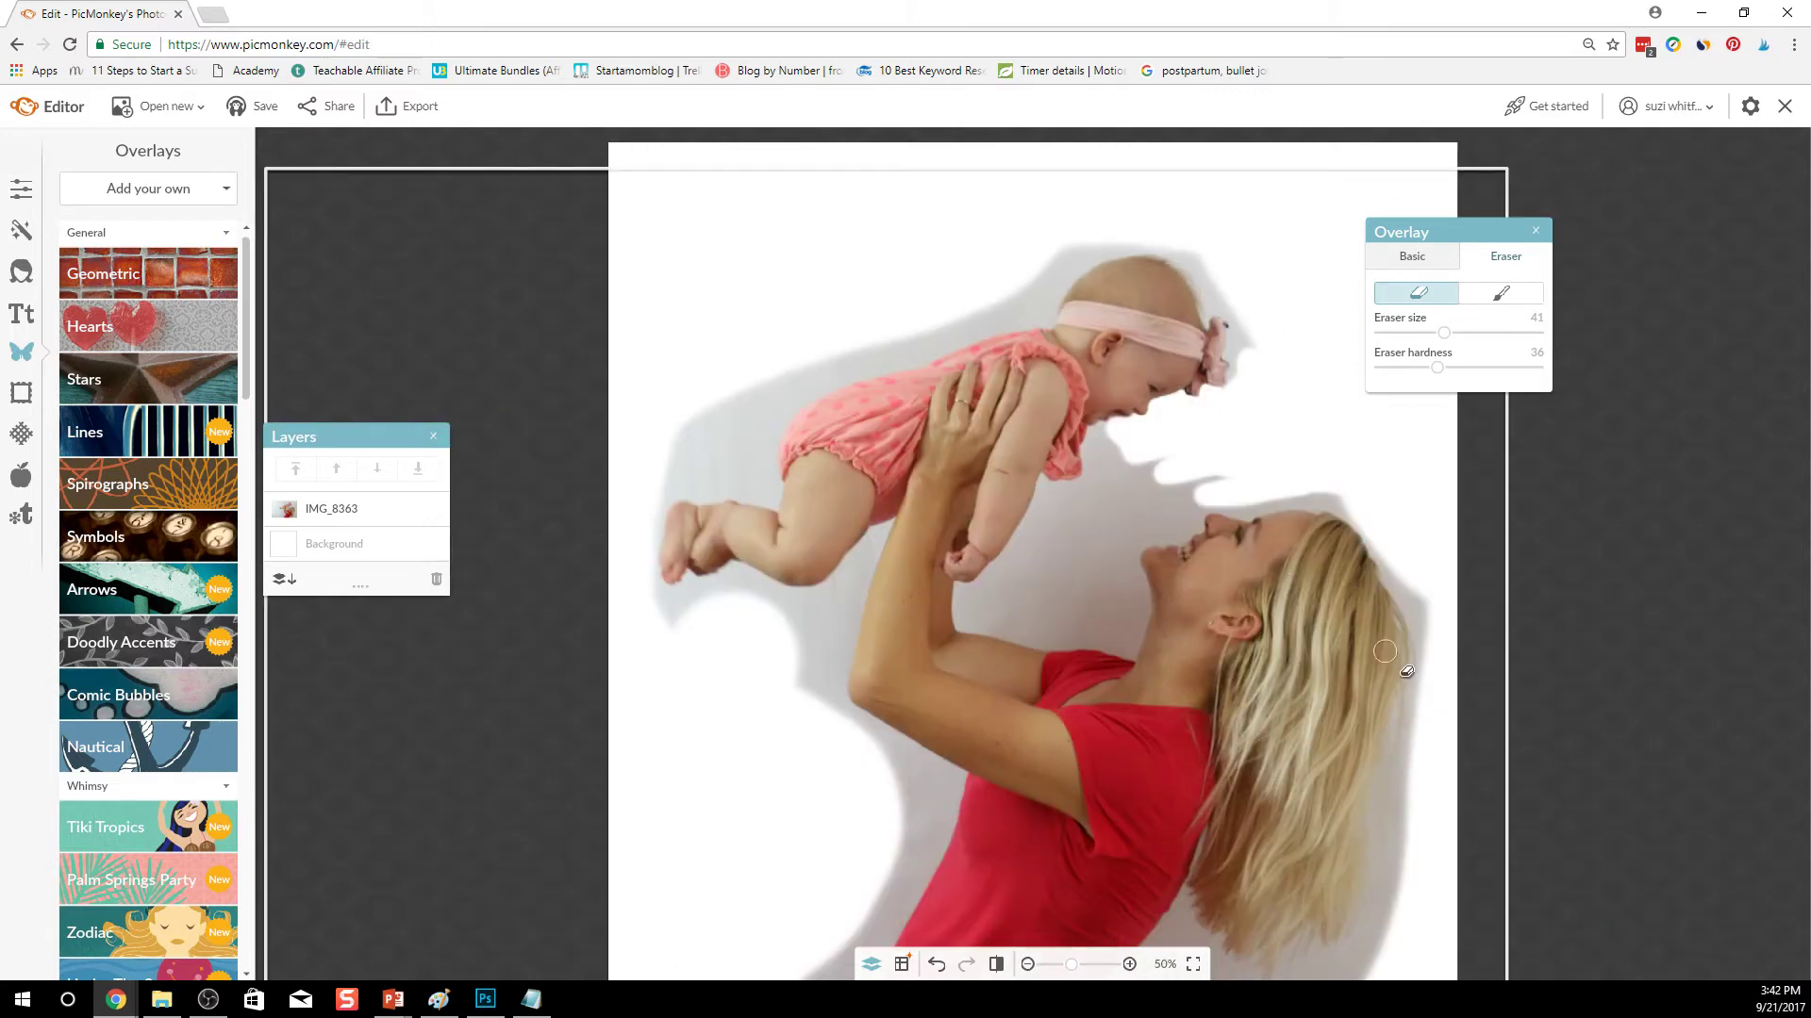
left_click(1588, 475)
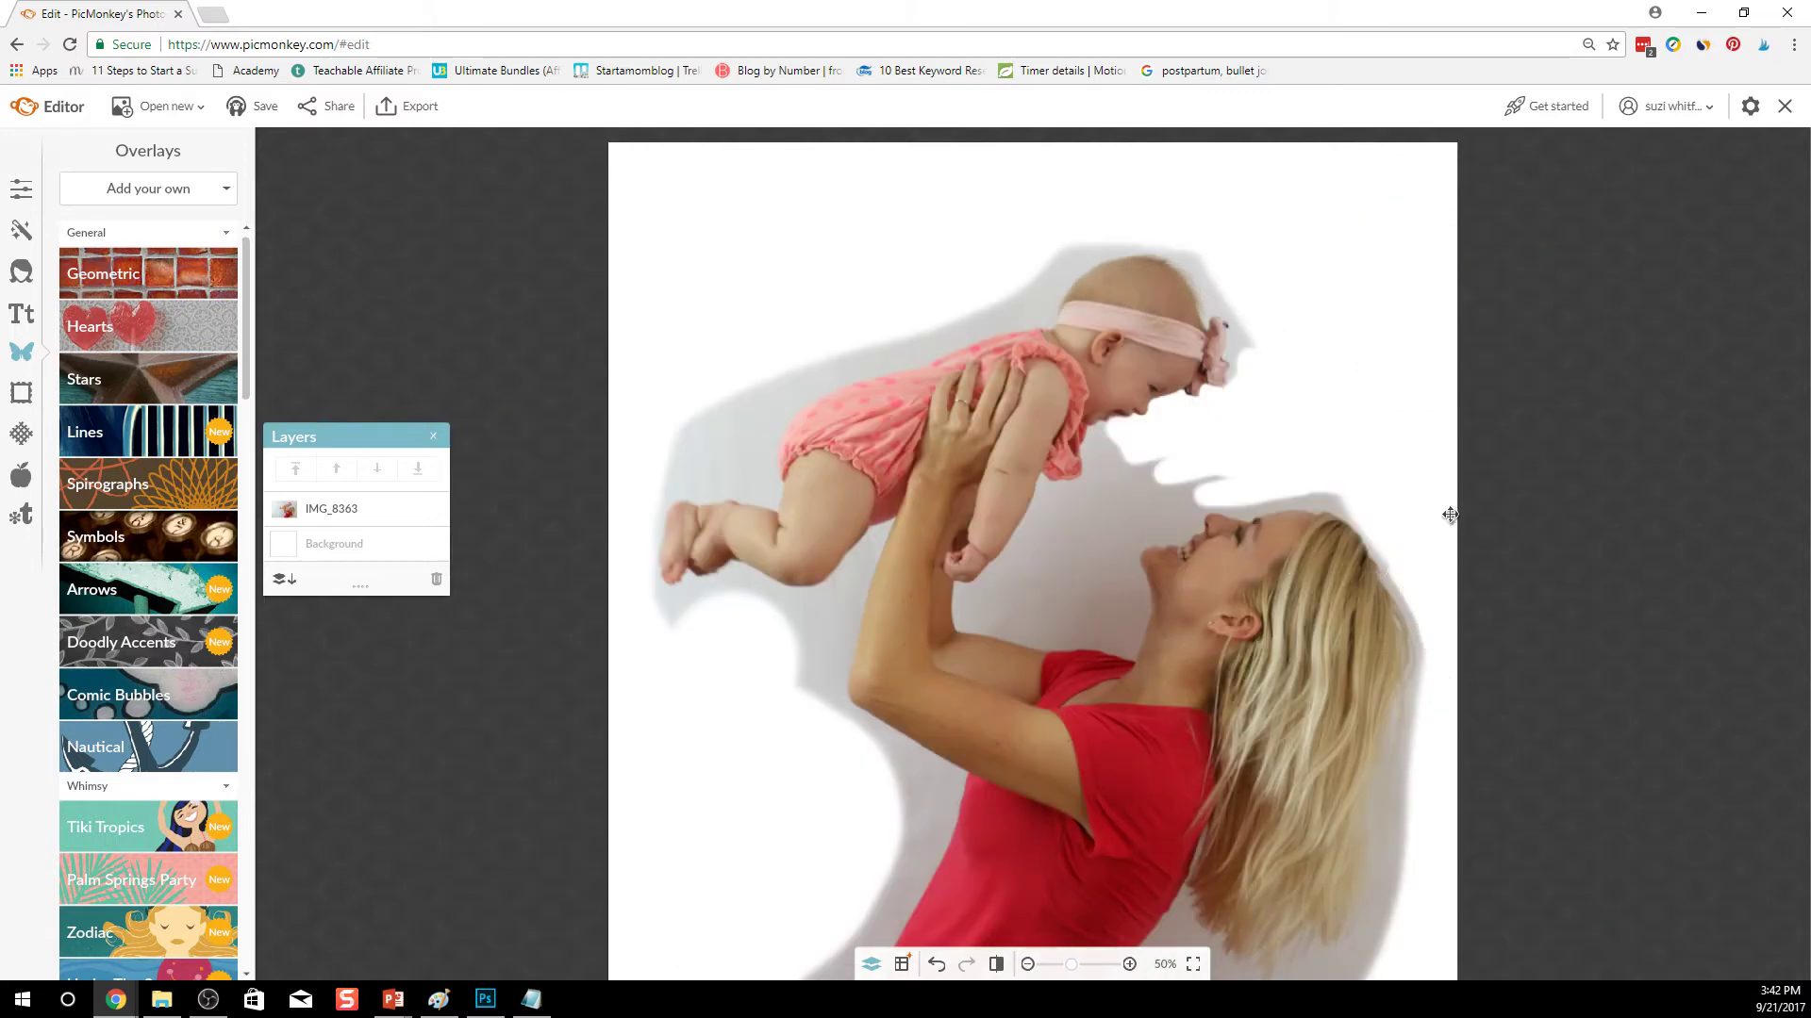
Step: Turn on Transparent canvas in Basic Edits > Canvas Color and apply it
left_click(23, 192)
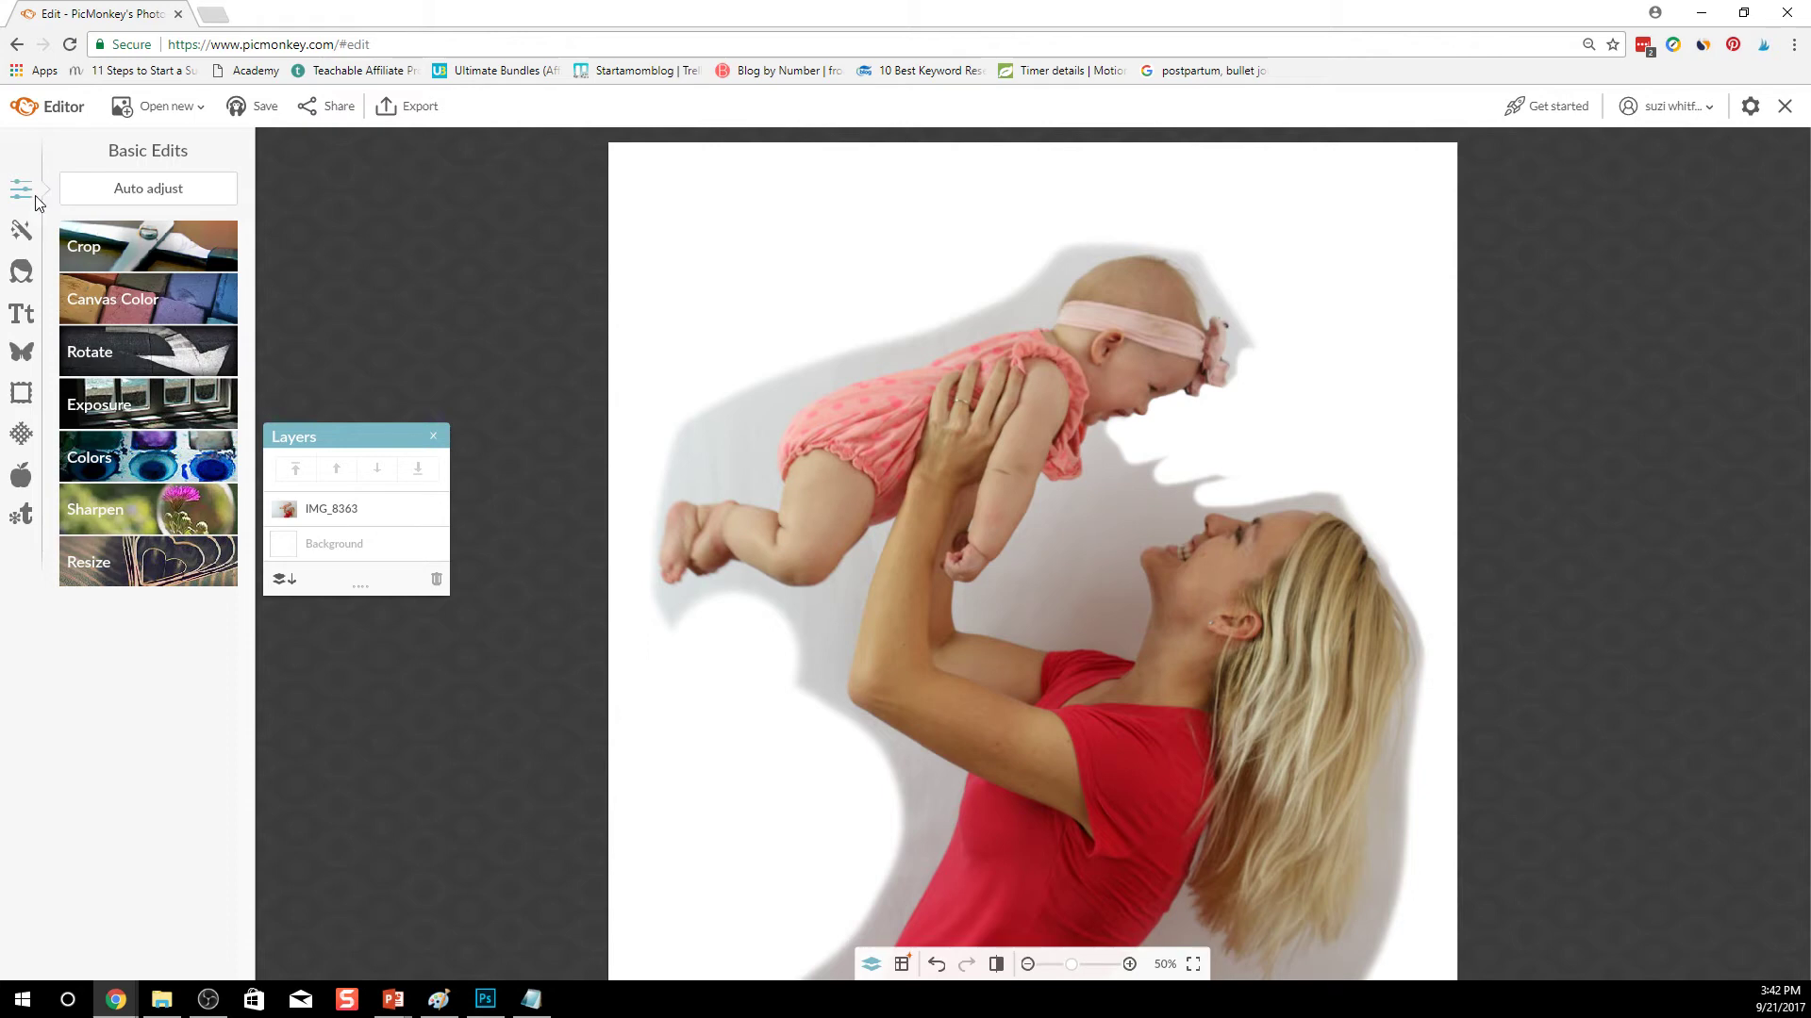
left_click(126, 309)
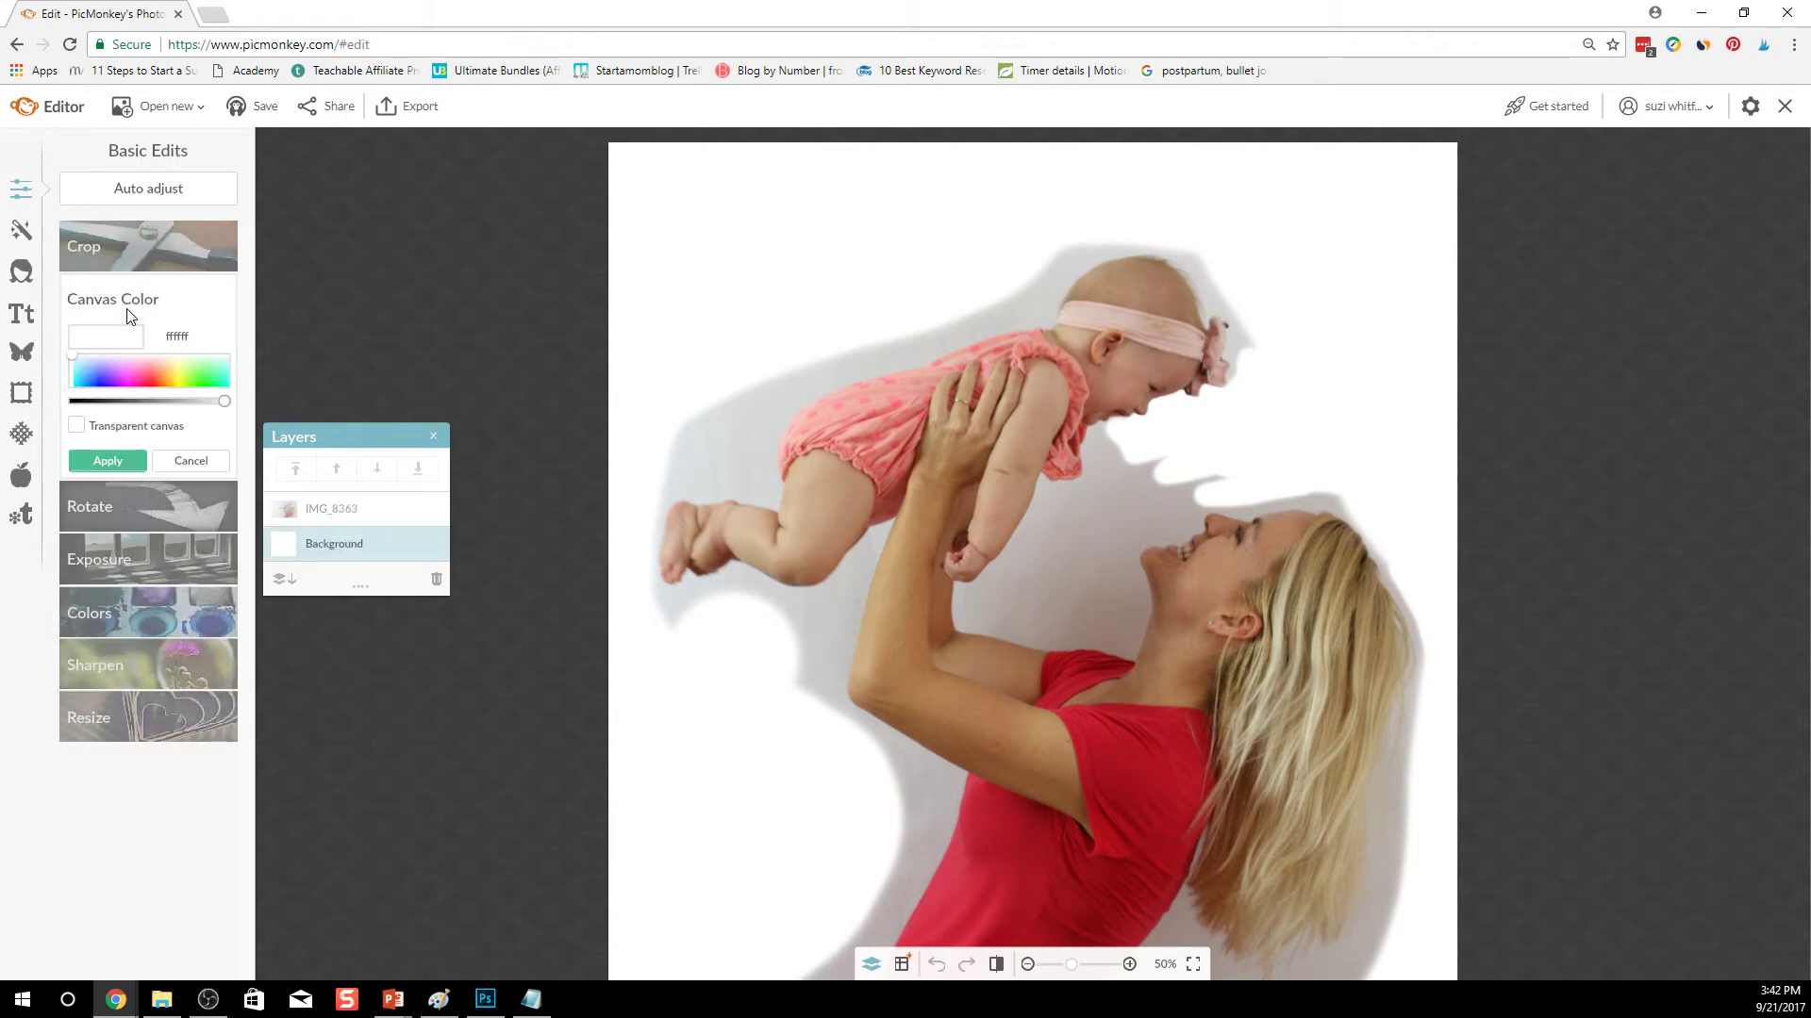
left_click(78, 430)
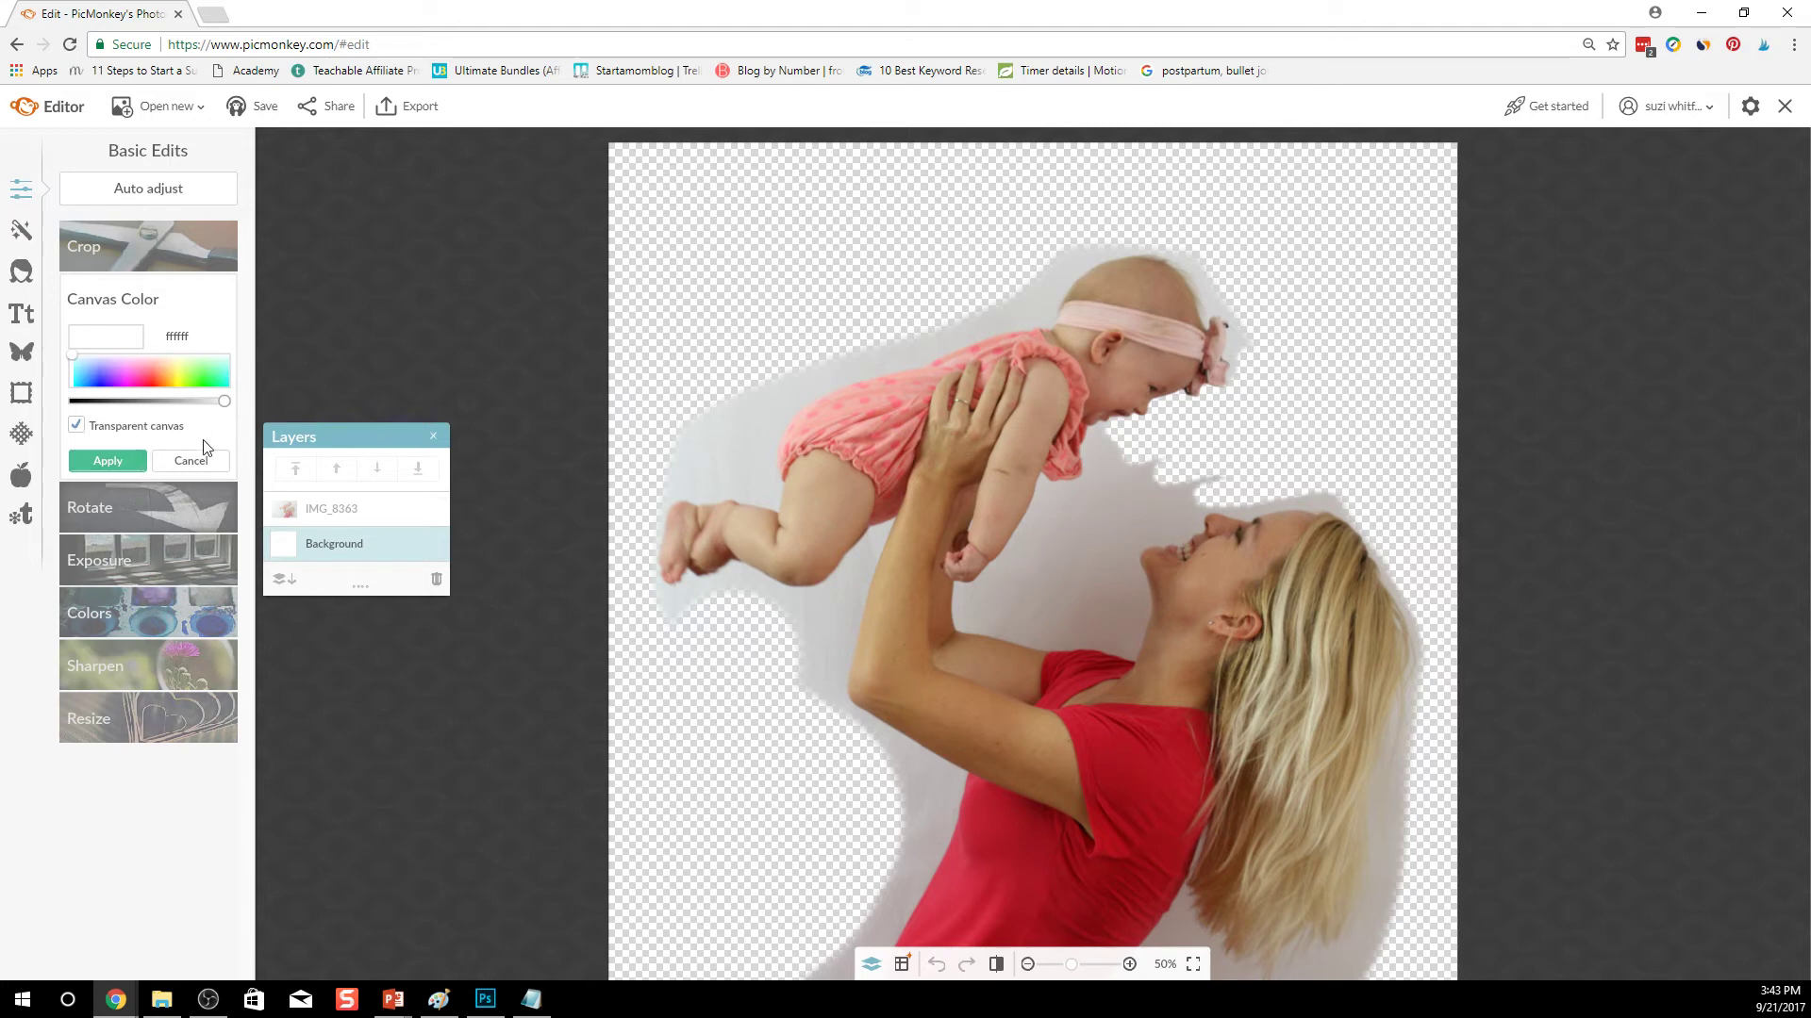
left_click(128, 460)
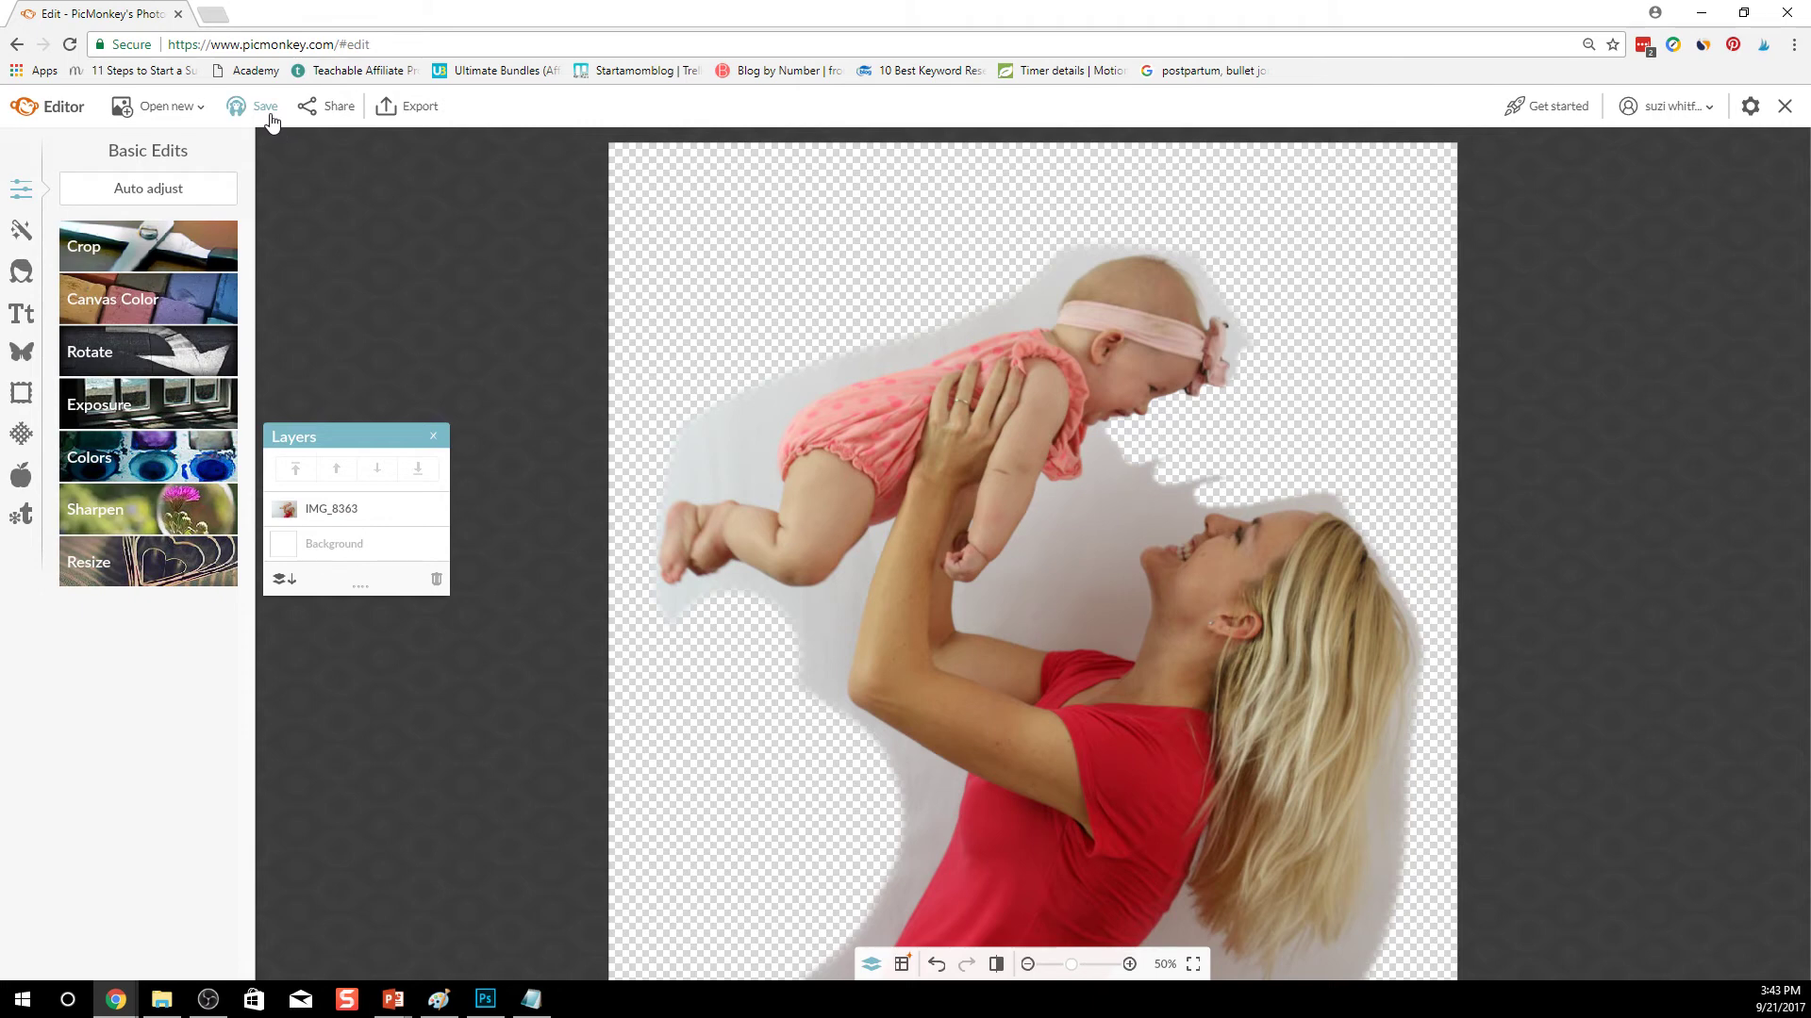
Step: Save the cut-out to the Hub under the name 'image without a background'
left_click(268, 111)
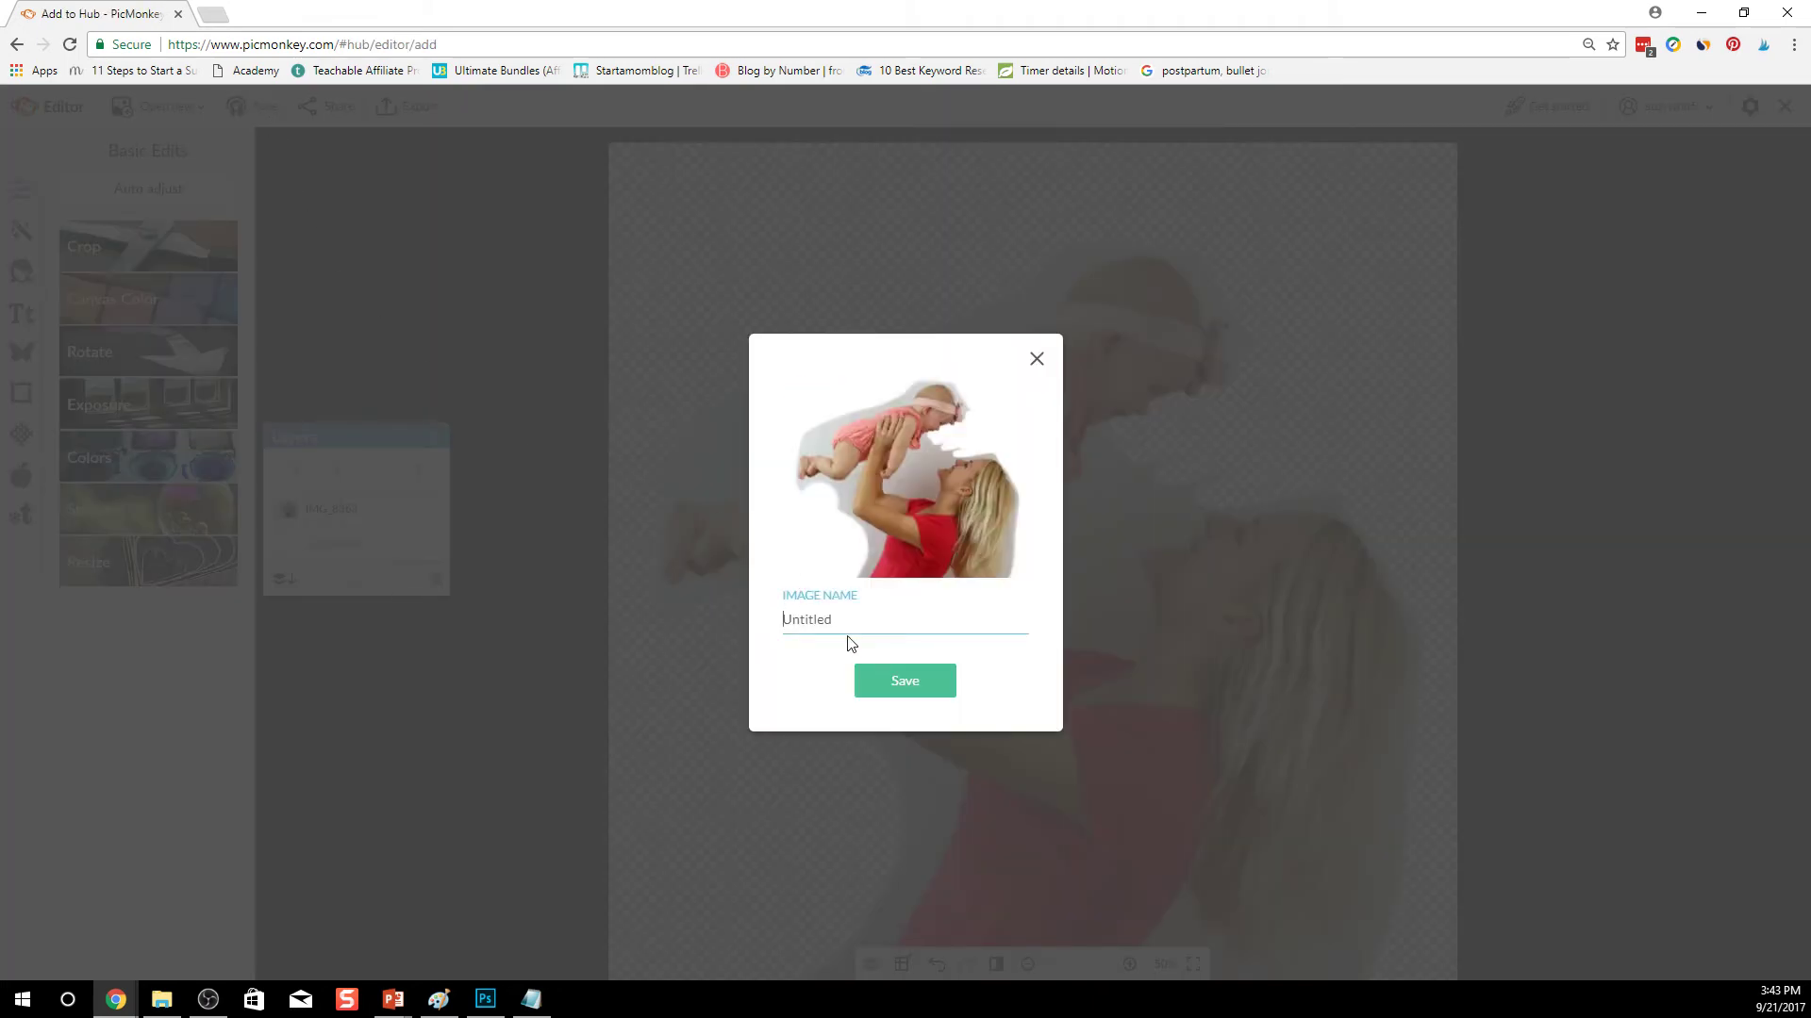
type("image without a background")
key("Delete")
key("Delete")
key("Delete")
key("Delete")
key("Delete")
key("Delete")
key("Delete")
key("Delete")
left_click(903, 677)
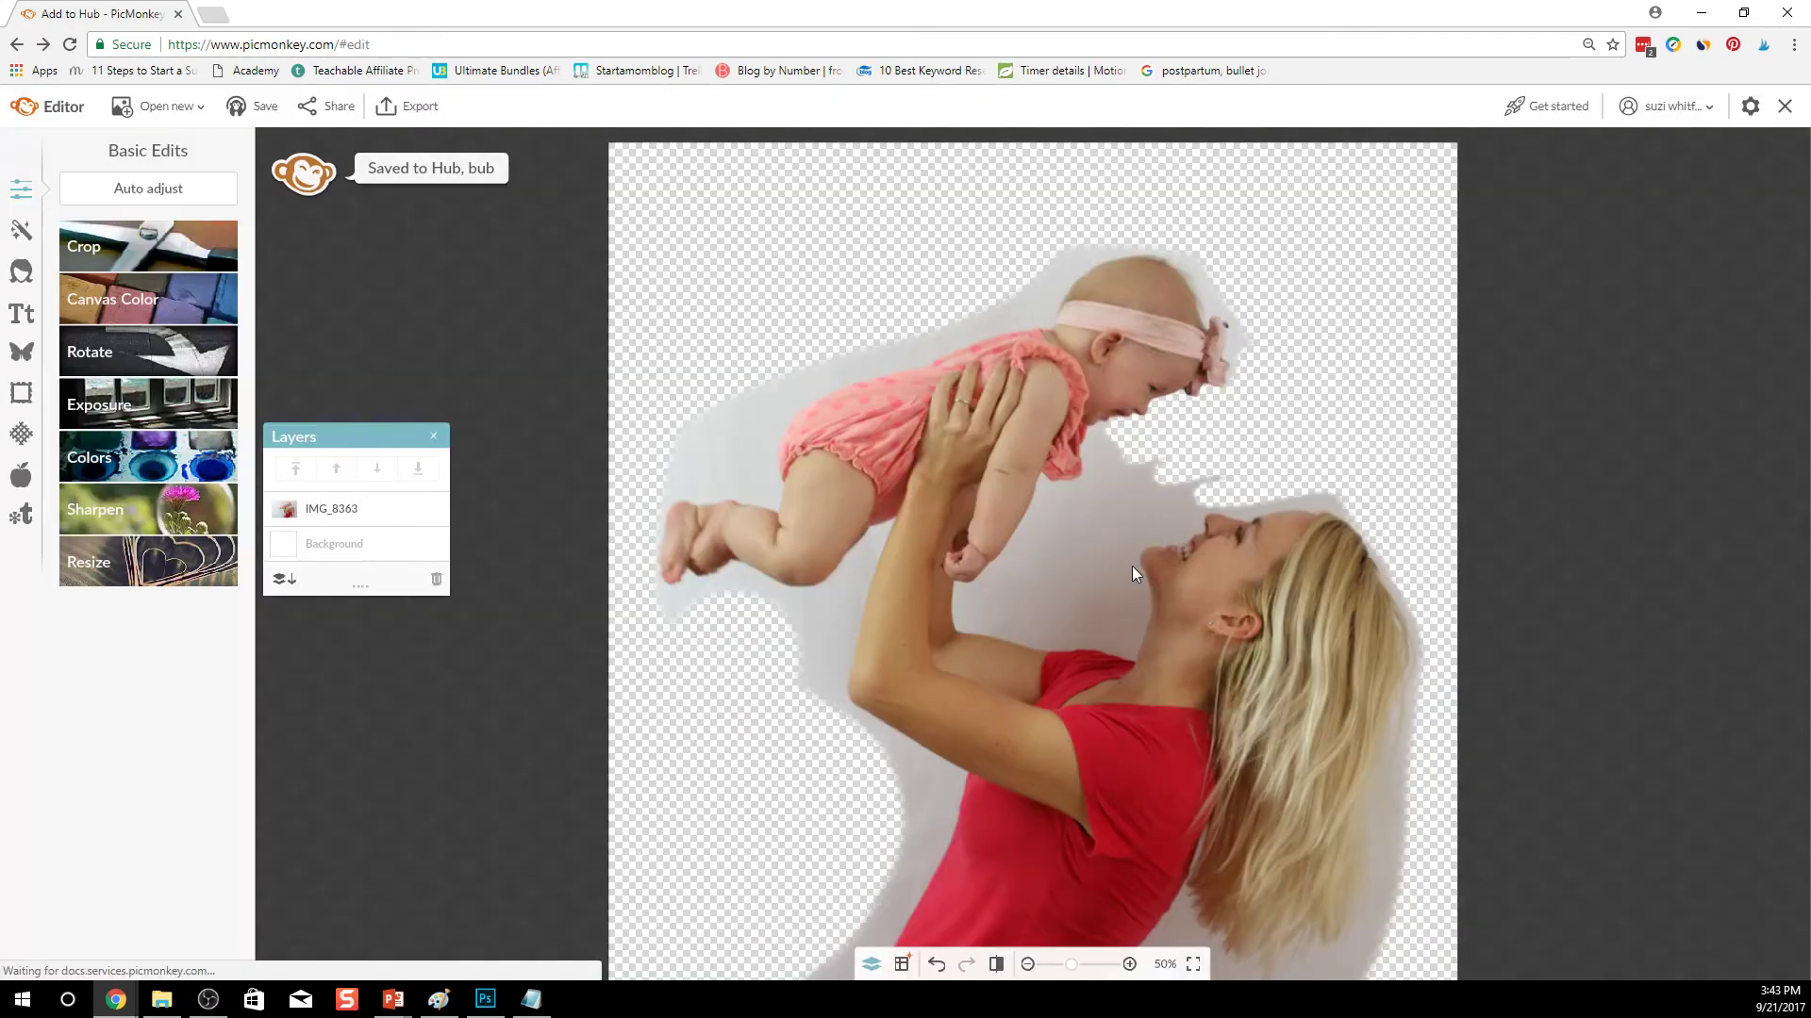
Step: Leave the editor and open the Post-it wall photo IMG_8025 from the computer
left_click(1784, 106)
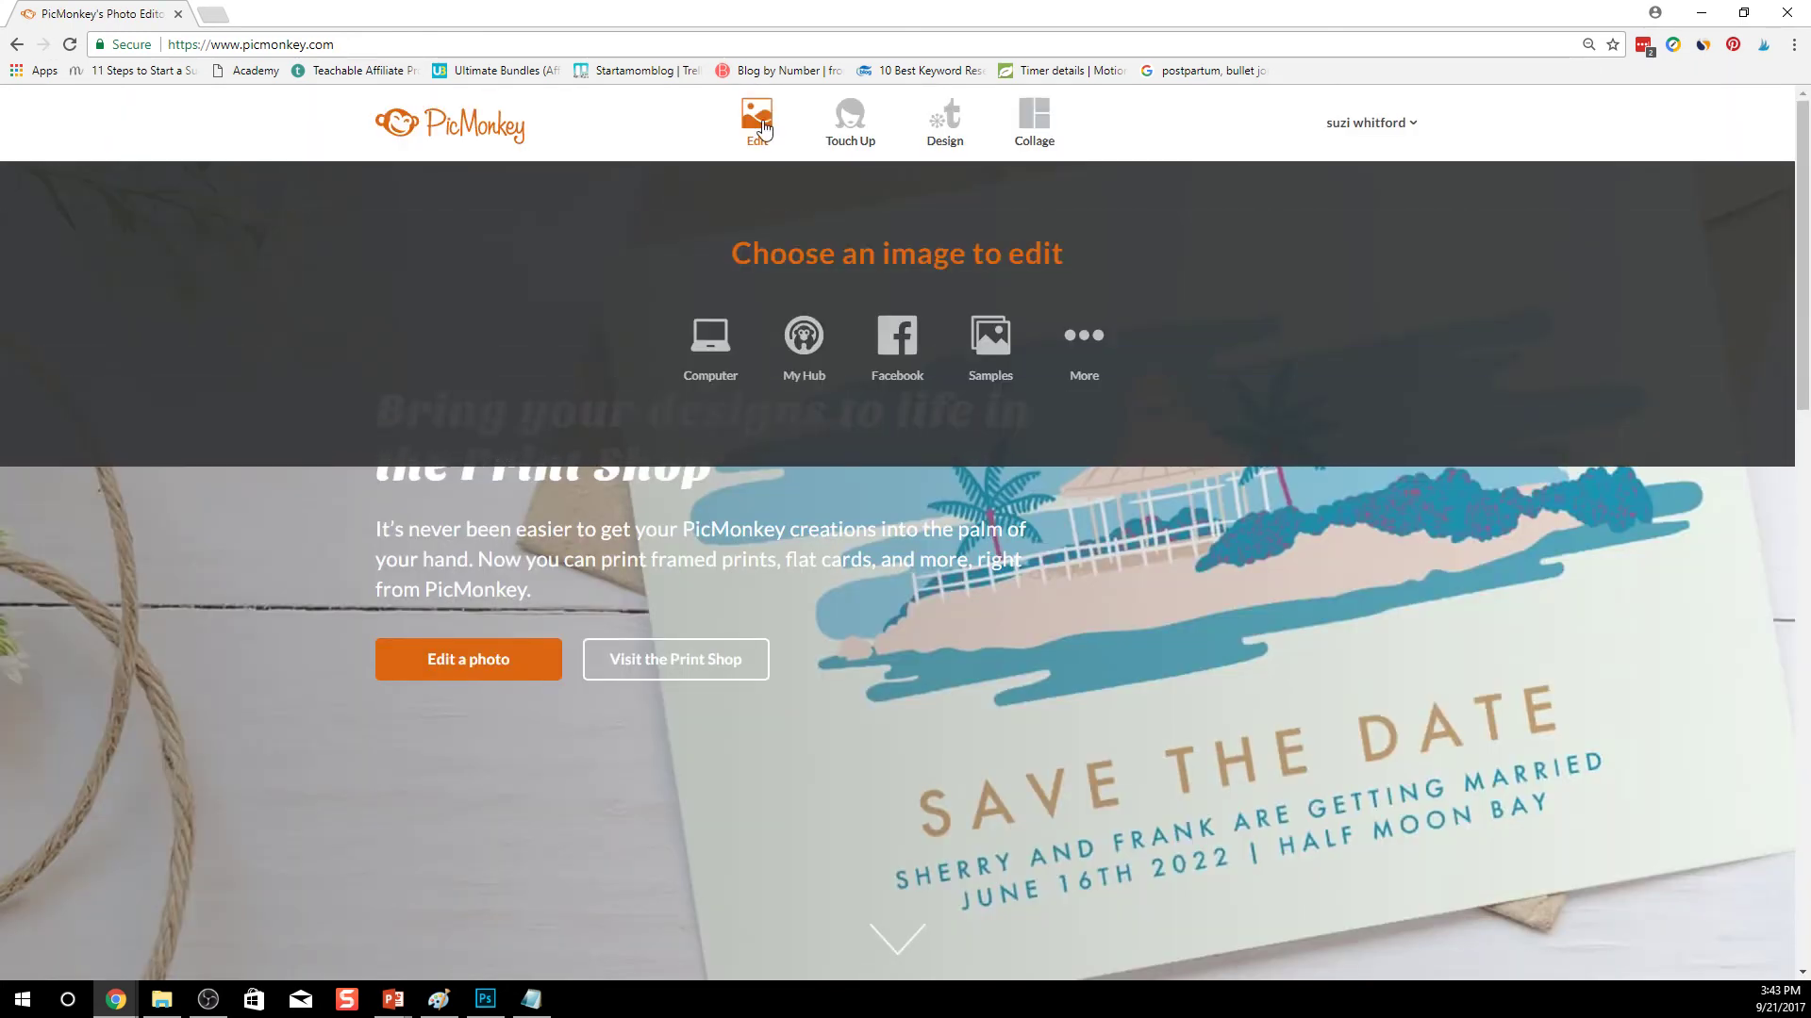
left_click(764, 130)
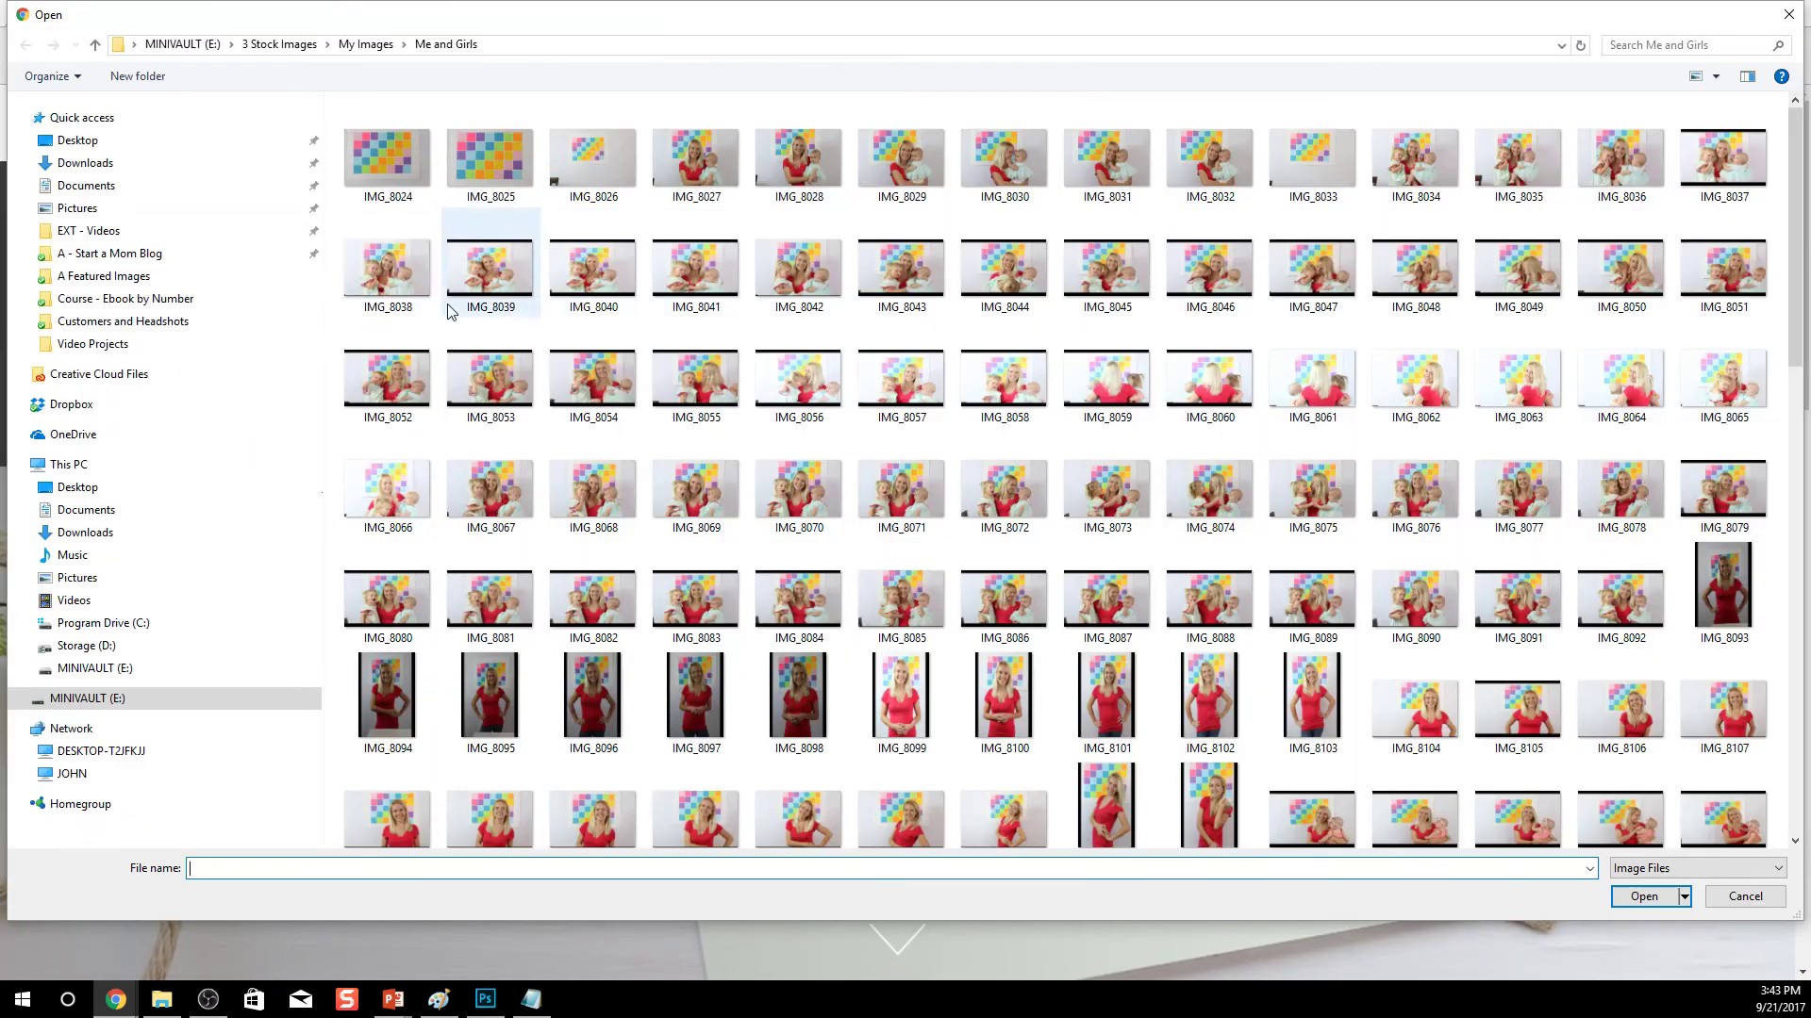
left_click(485, 164)
left_click(1640, 896)
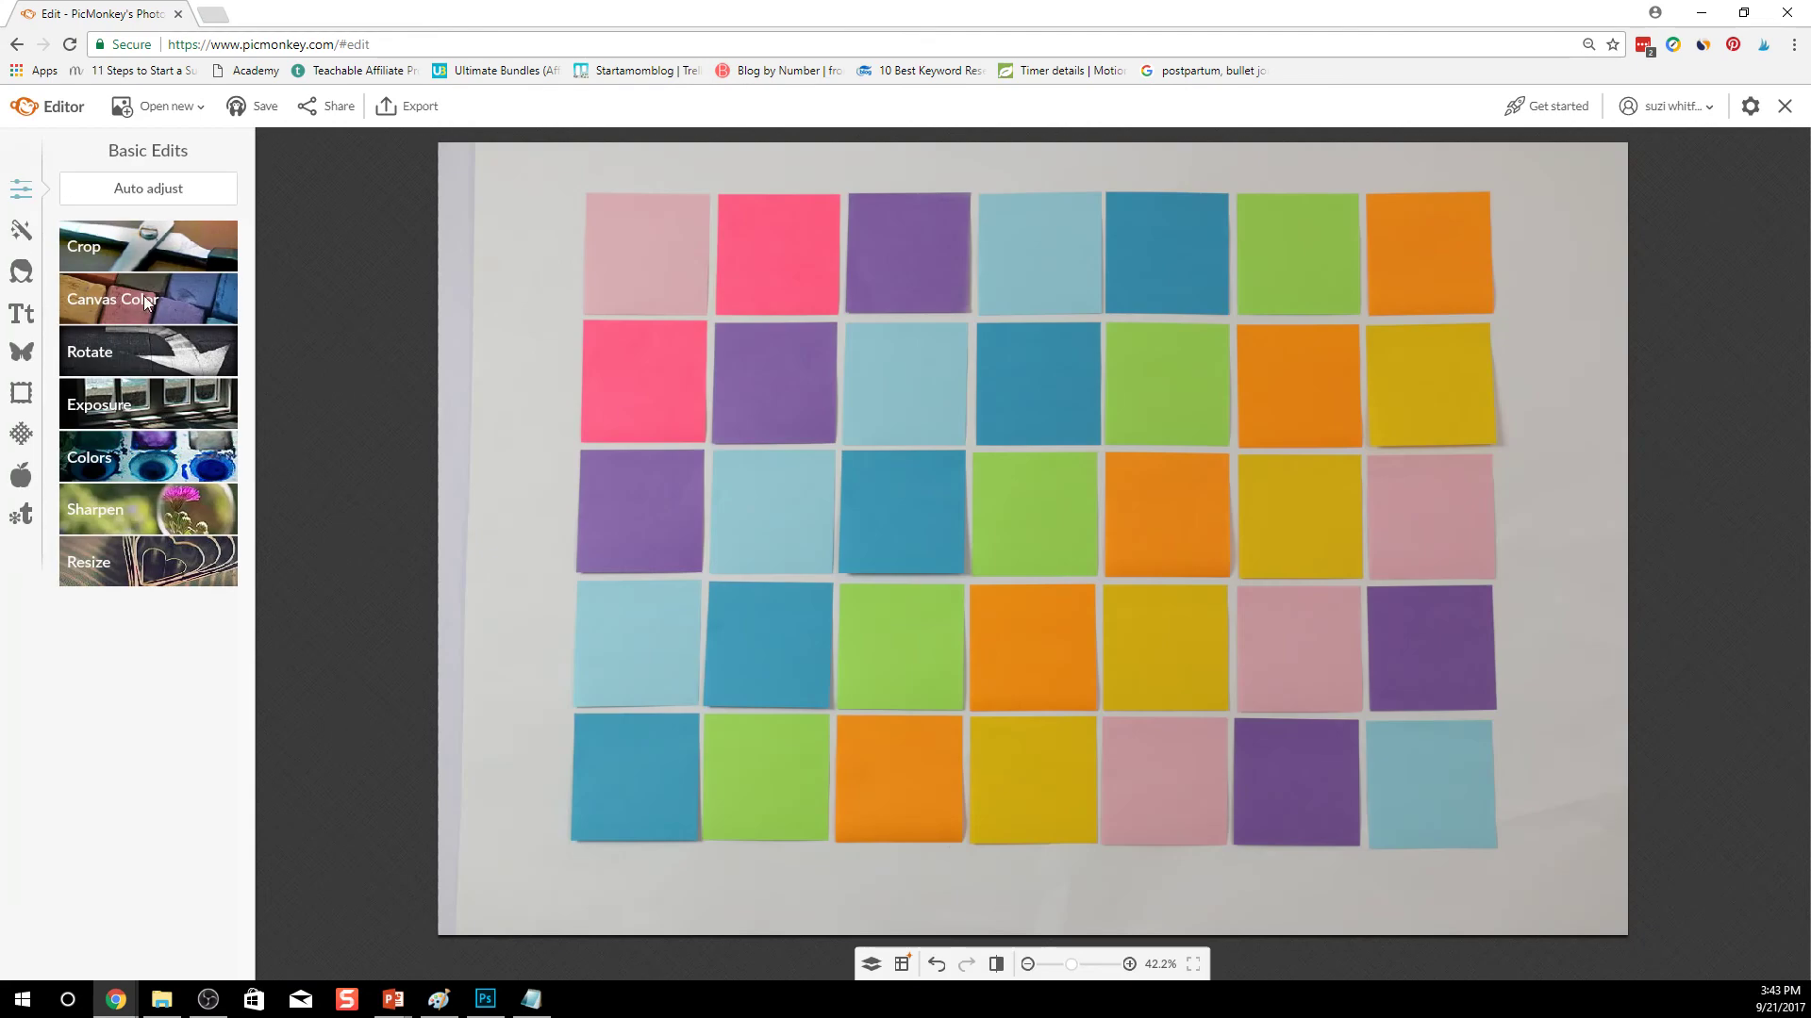
Step: Frame a 2561 x 1826 crop box around the whole grid of notes
left_click(126, 253)
left_click_drag(639, 332, 573, 186)
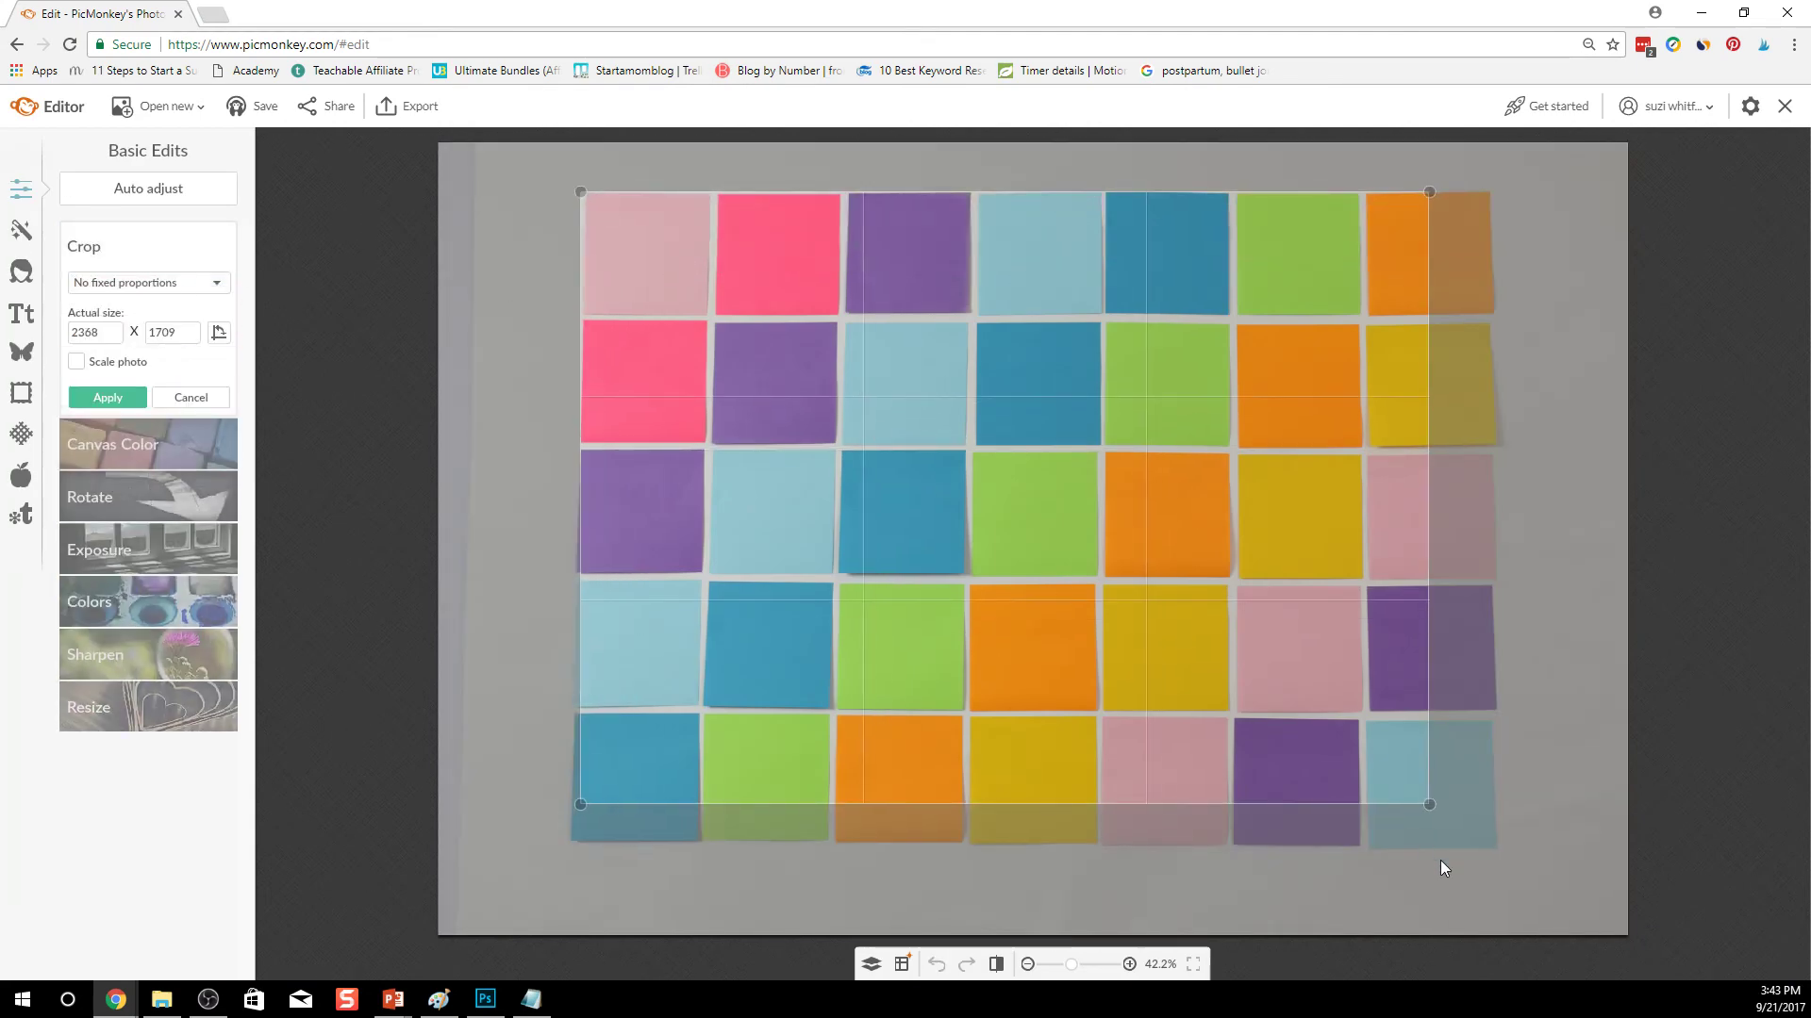
left_click_drag(1429, 804, 1497, 851)
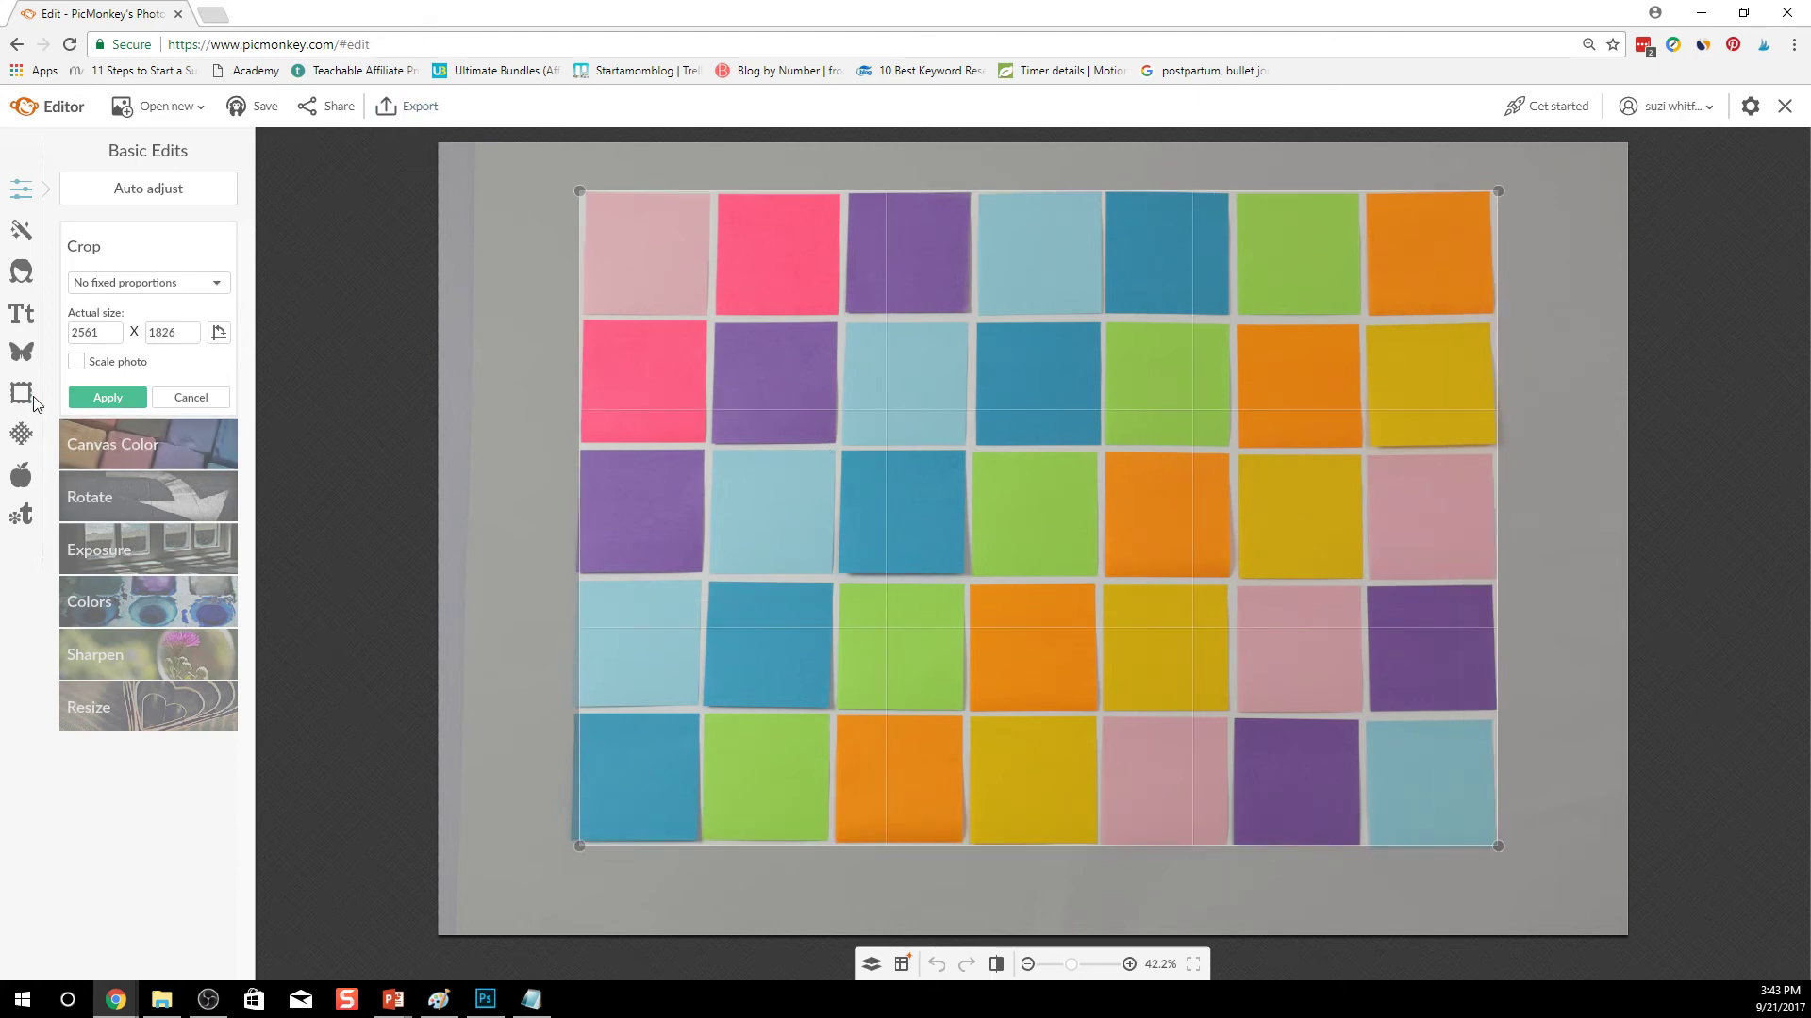
Step: Apply the crop, then auto-adjust exposure with Brightness raised to 11 and apply
left_click(98, 397)
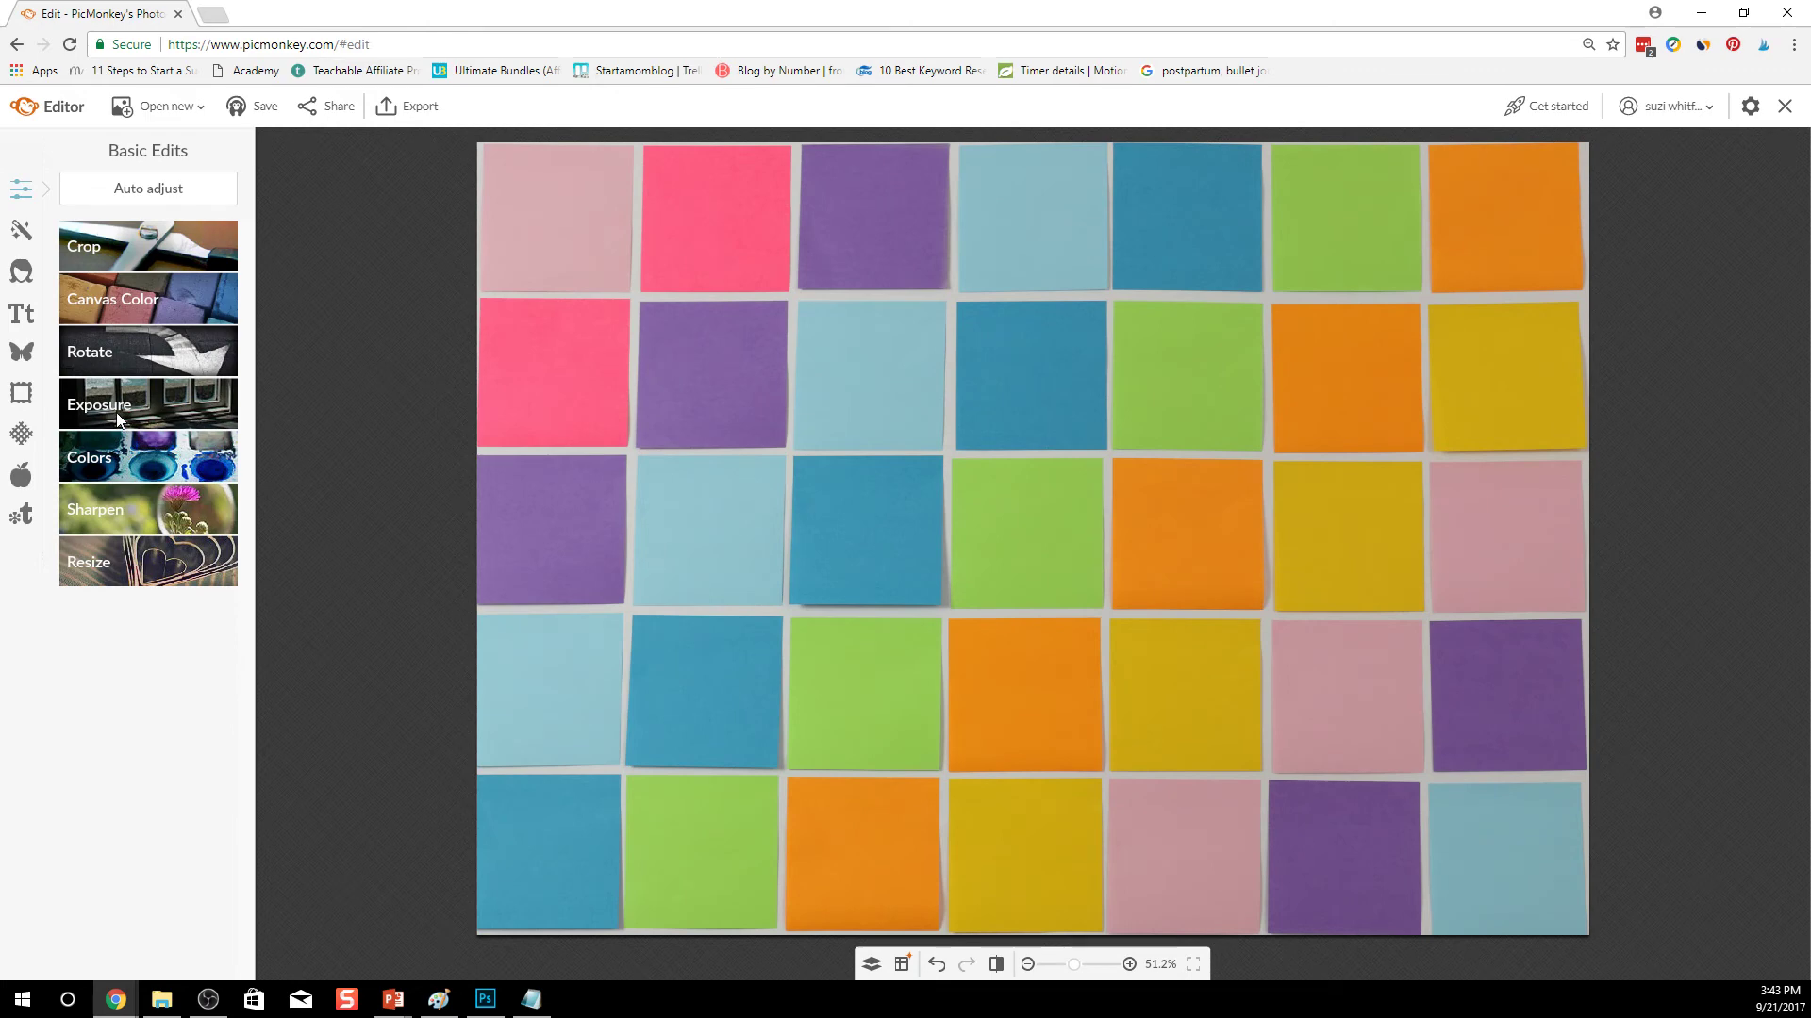
left_click(117, 426)
left_click(117, 435)
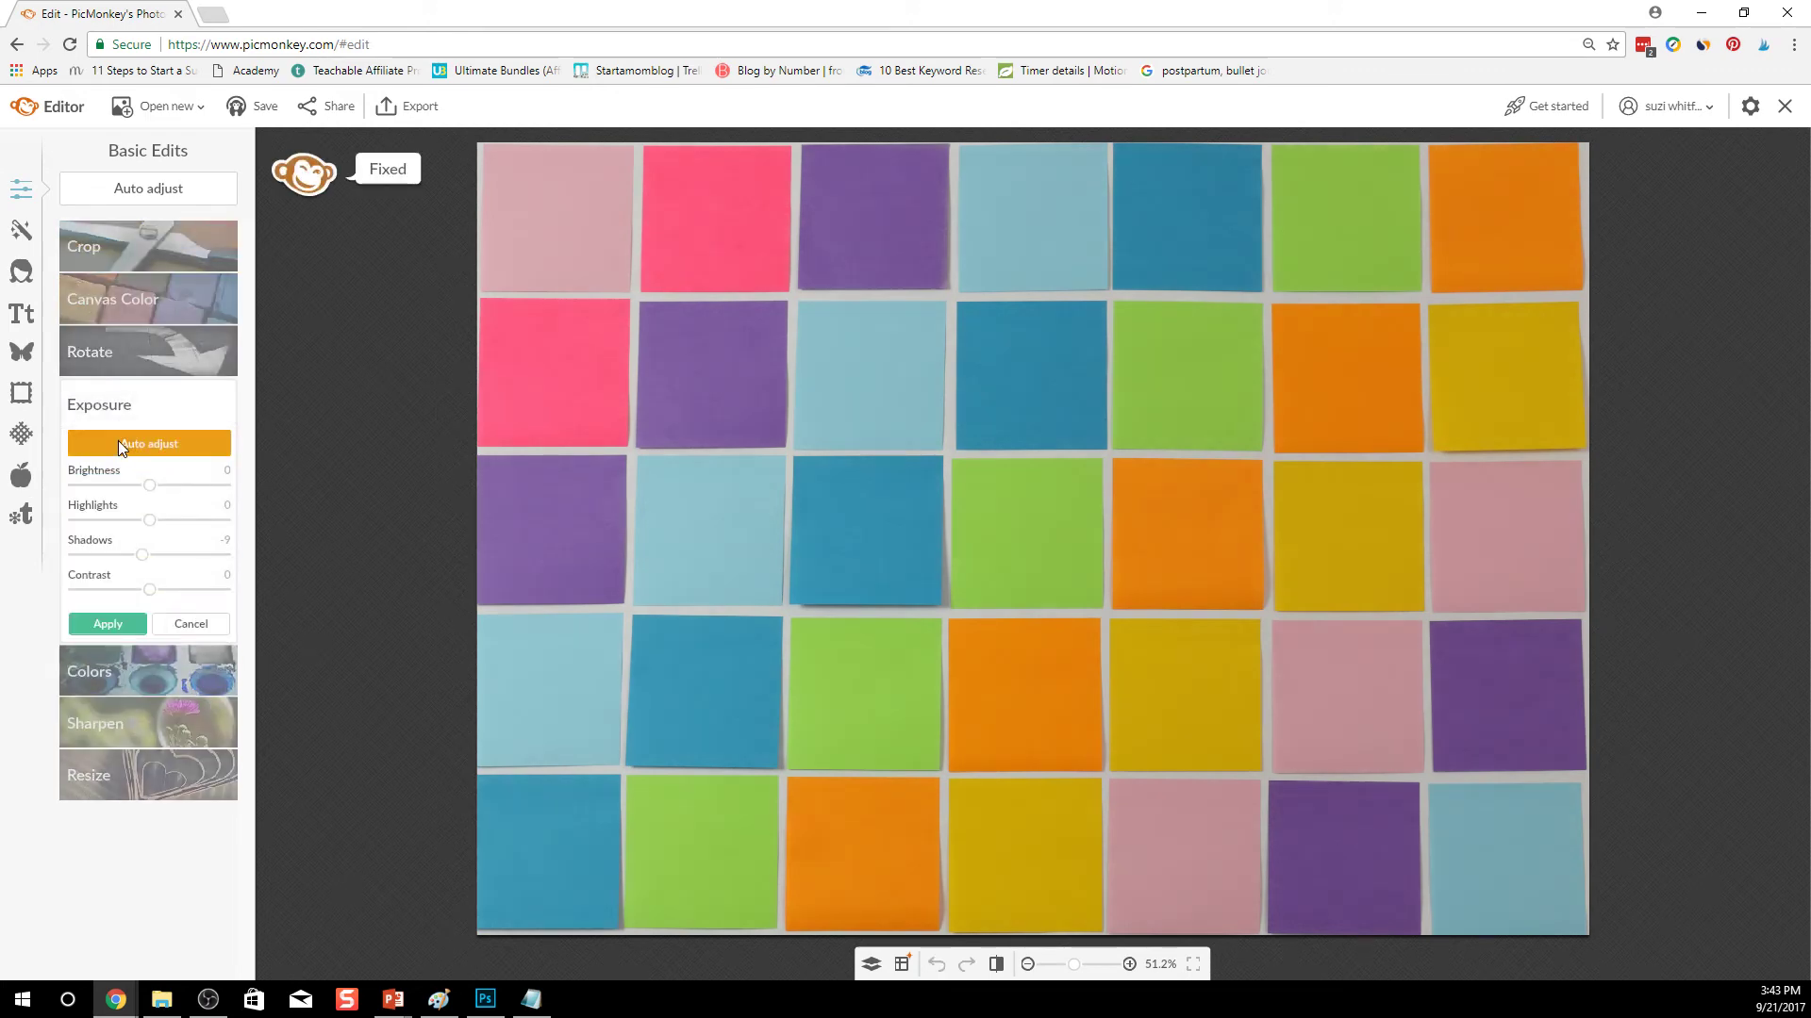
left_click_drag(150, 485, 165, 603)
left_click(120, 625)
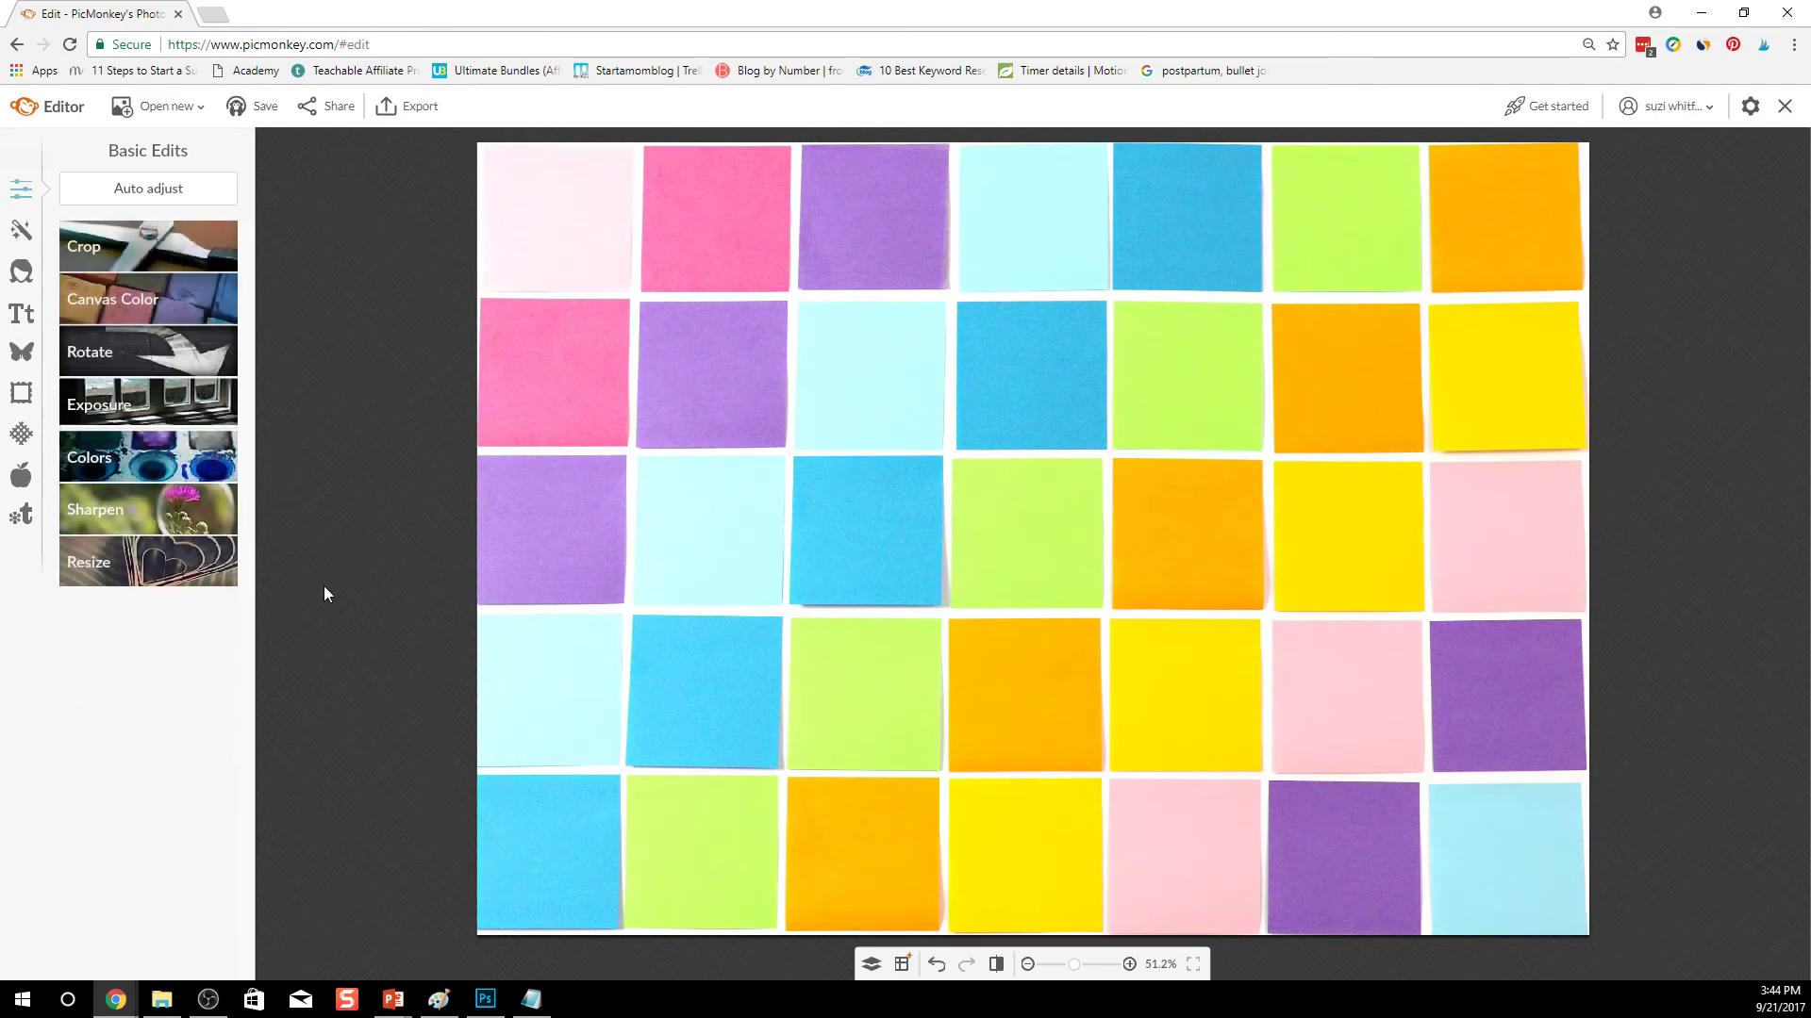
Step: Add the saved 'flying baby' cut-out from My Hub as an overlay on the sticky-note photo
left_click(28, 361)
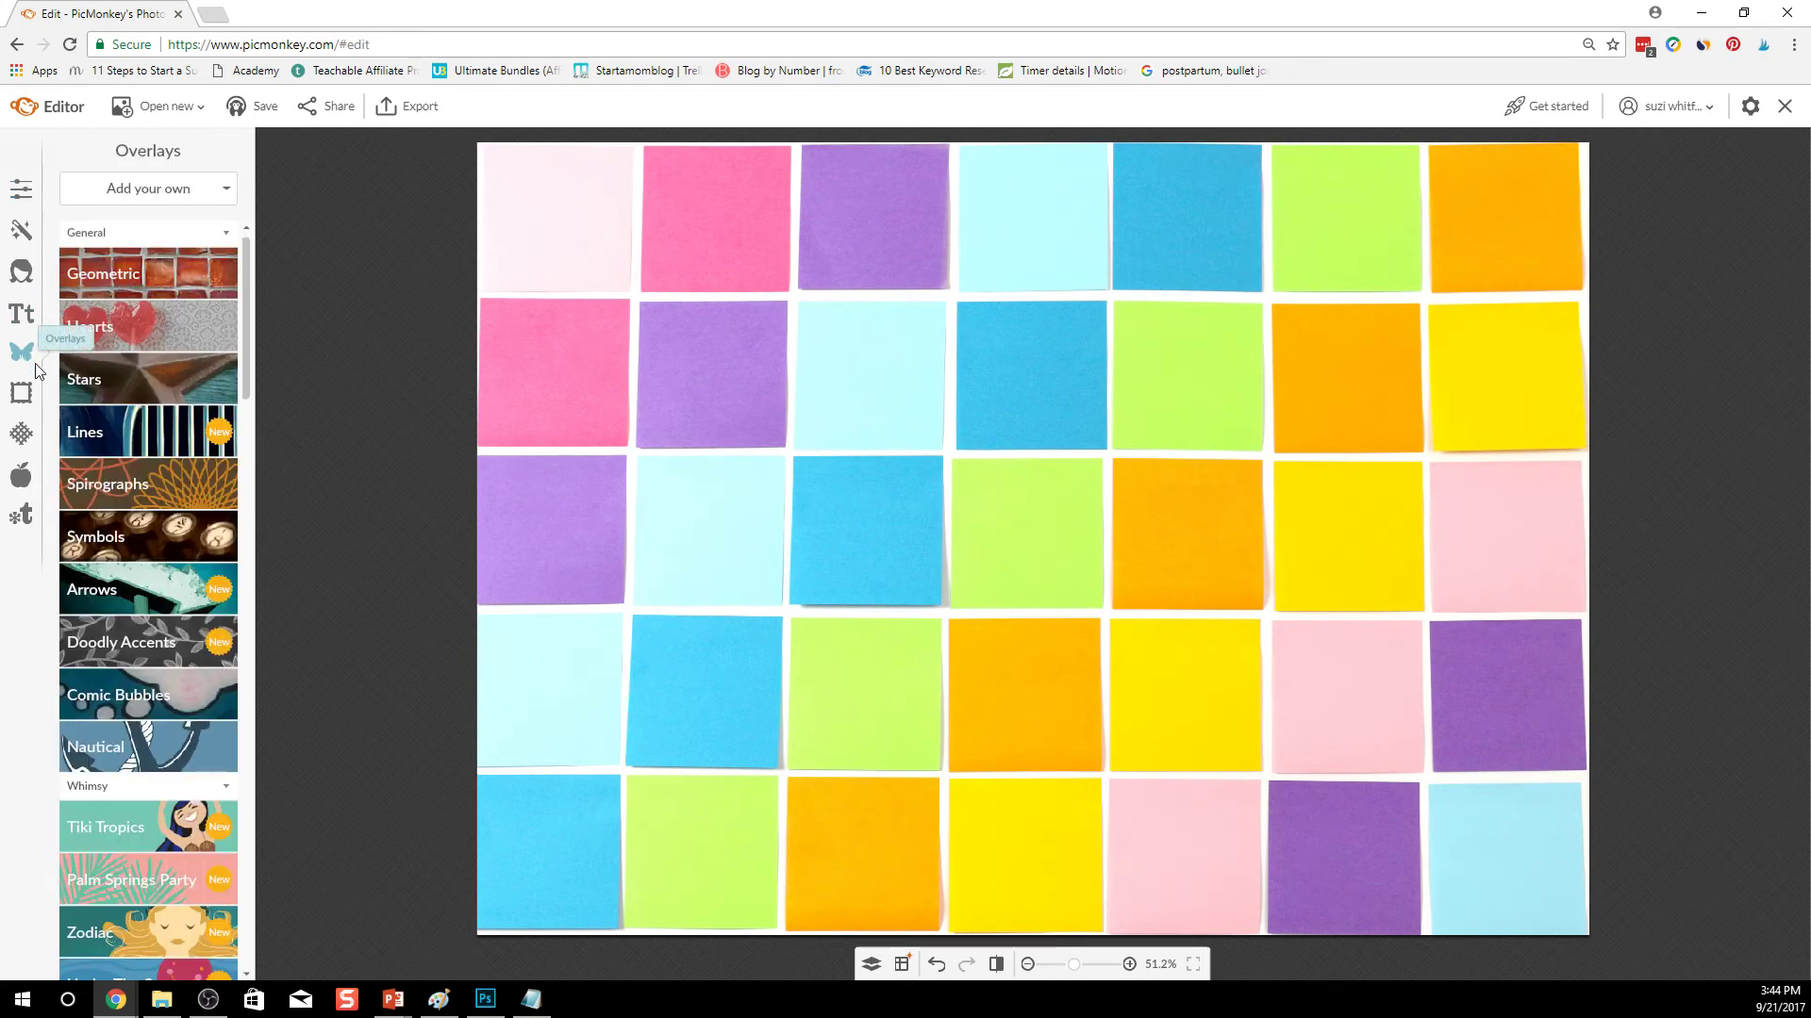
left_click(218, 188)
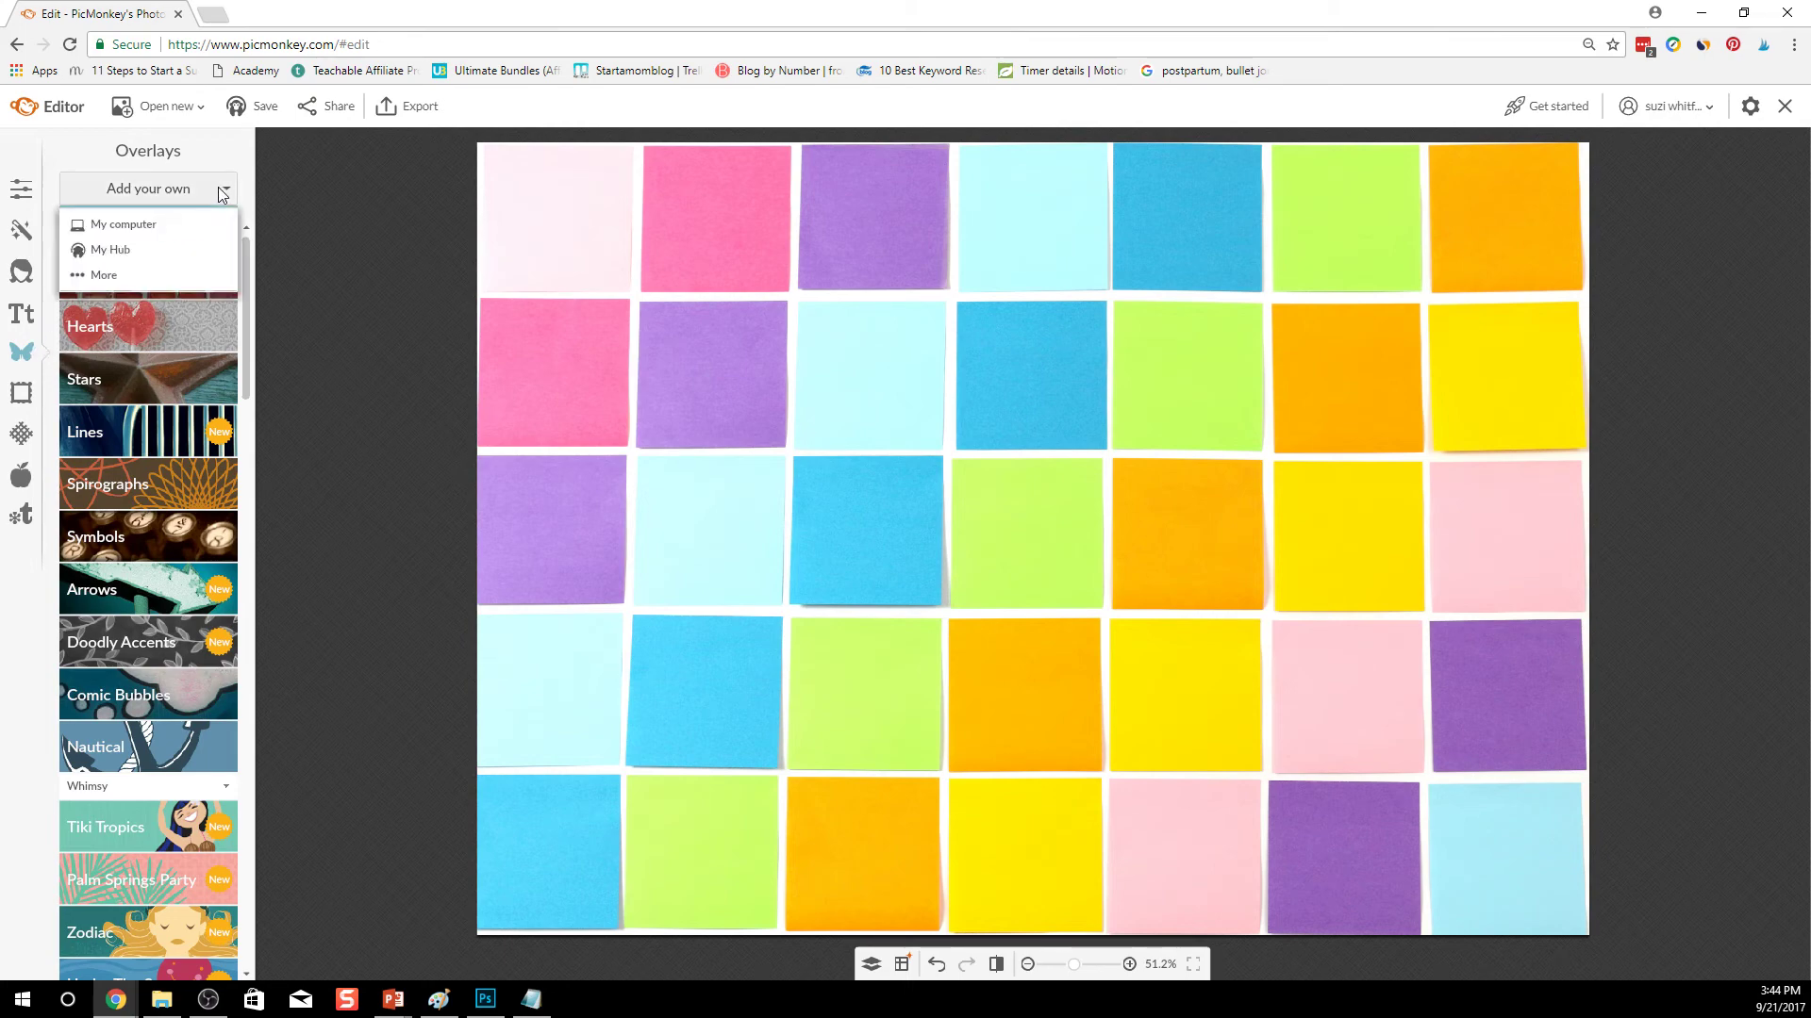
left_click(132, 259)
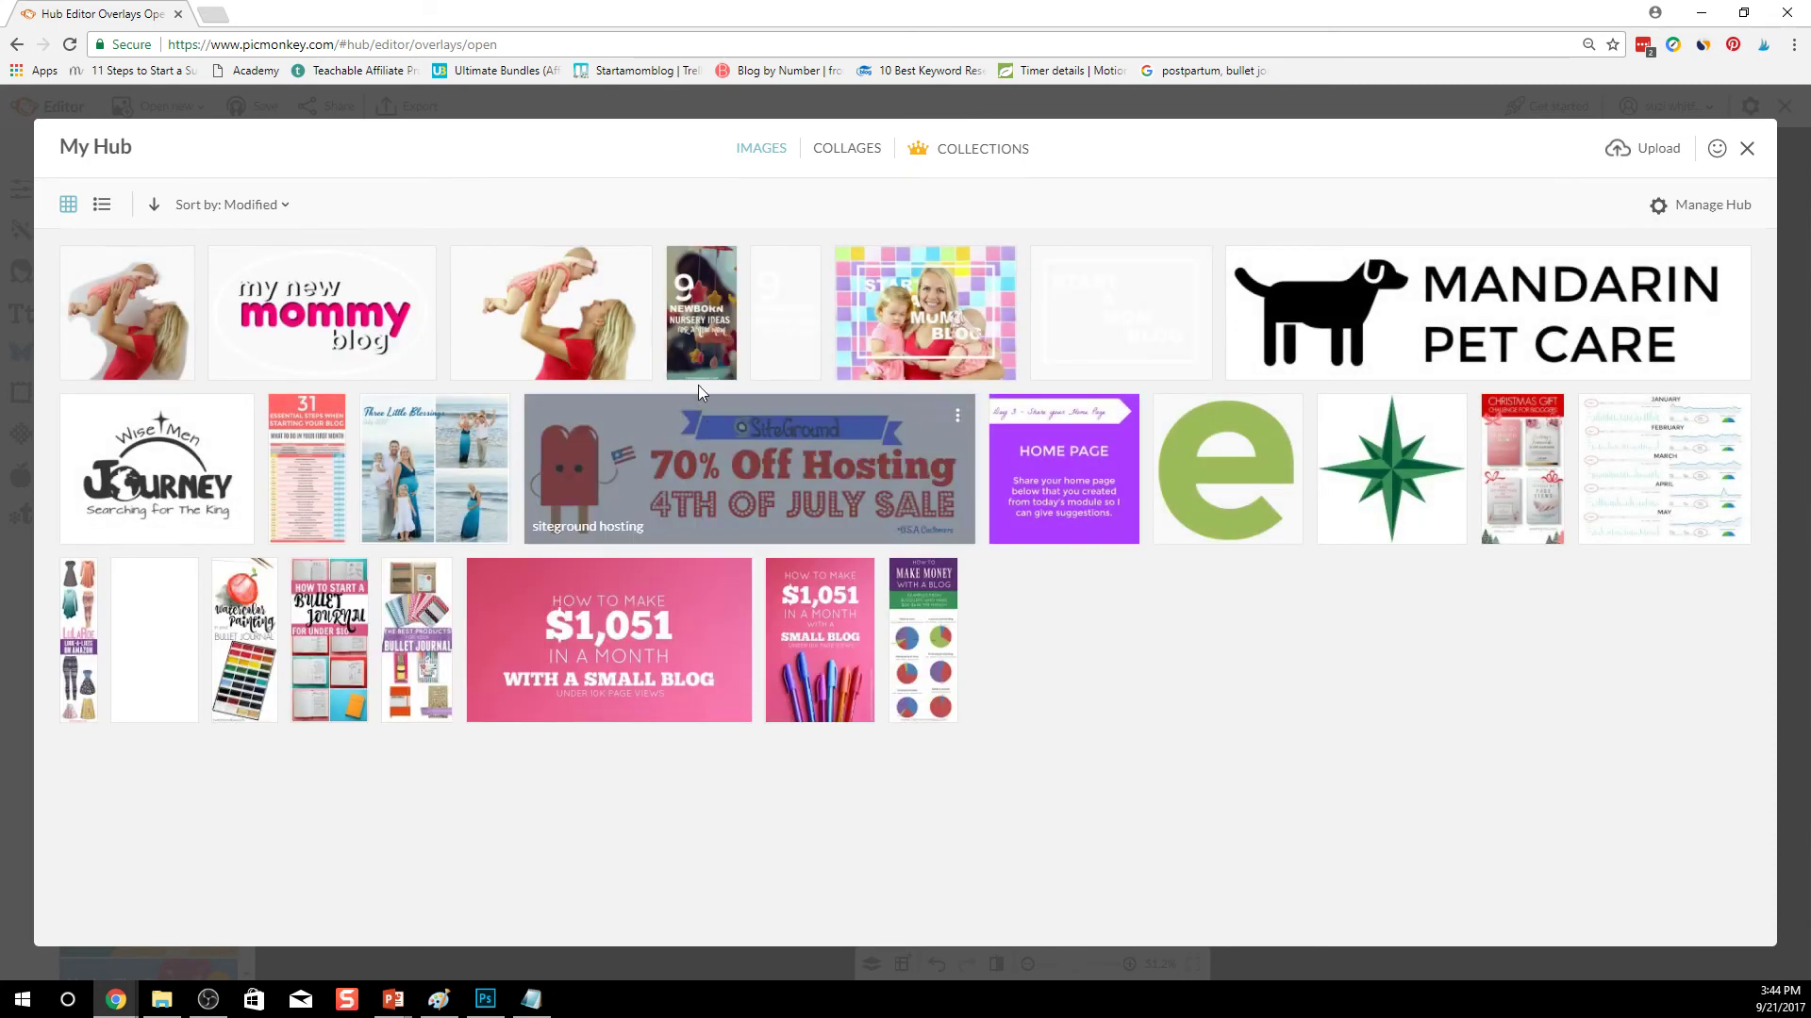
left_click(585, 334)
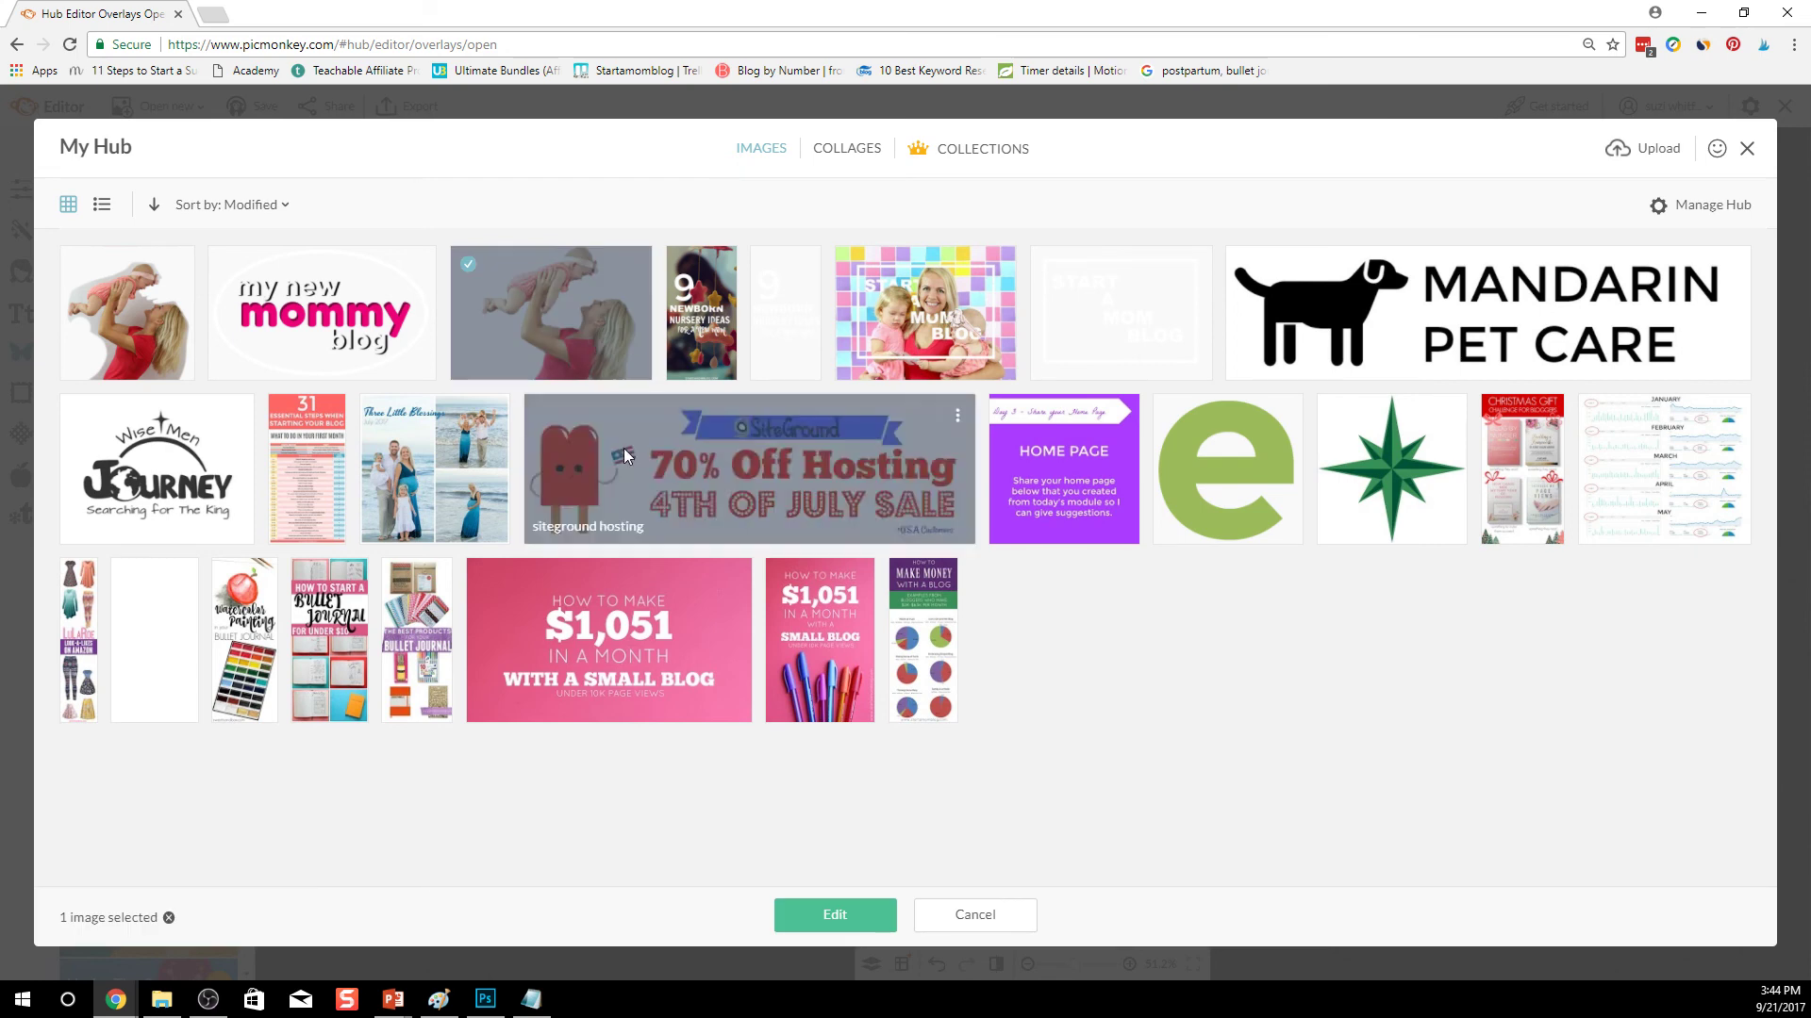
left_click(835, 915)
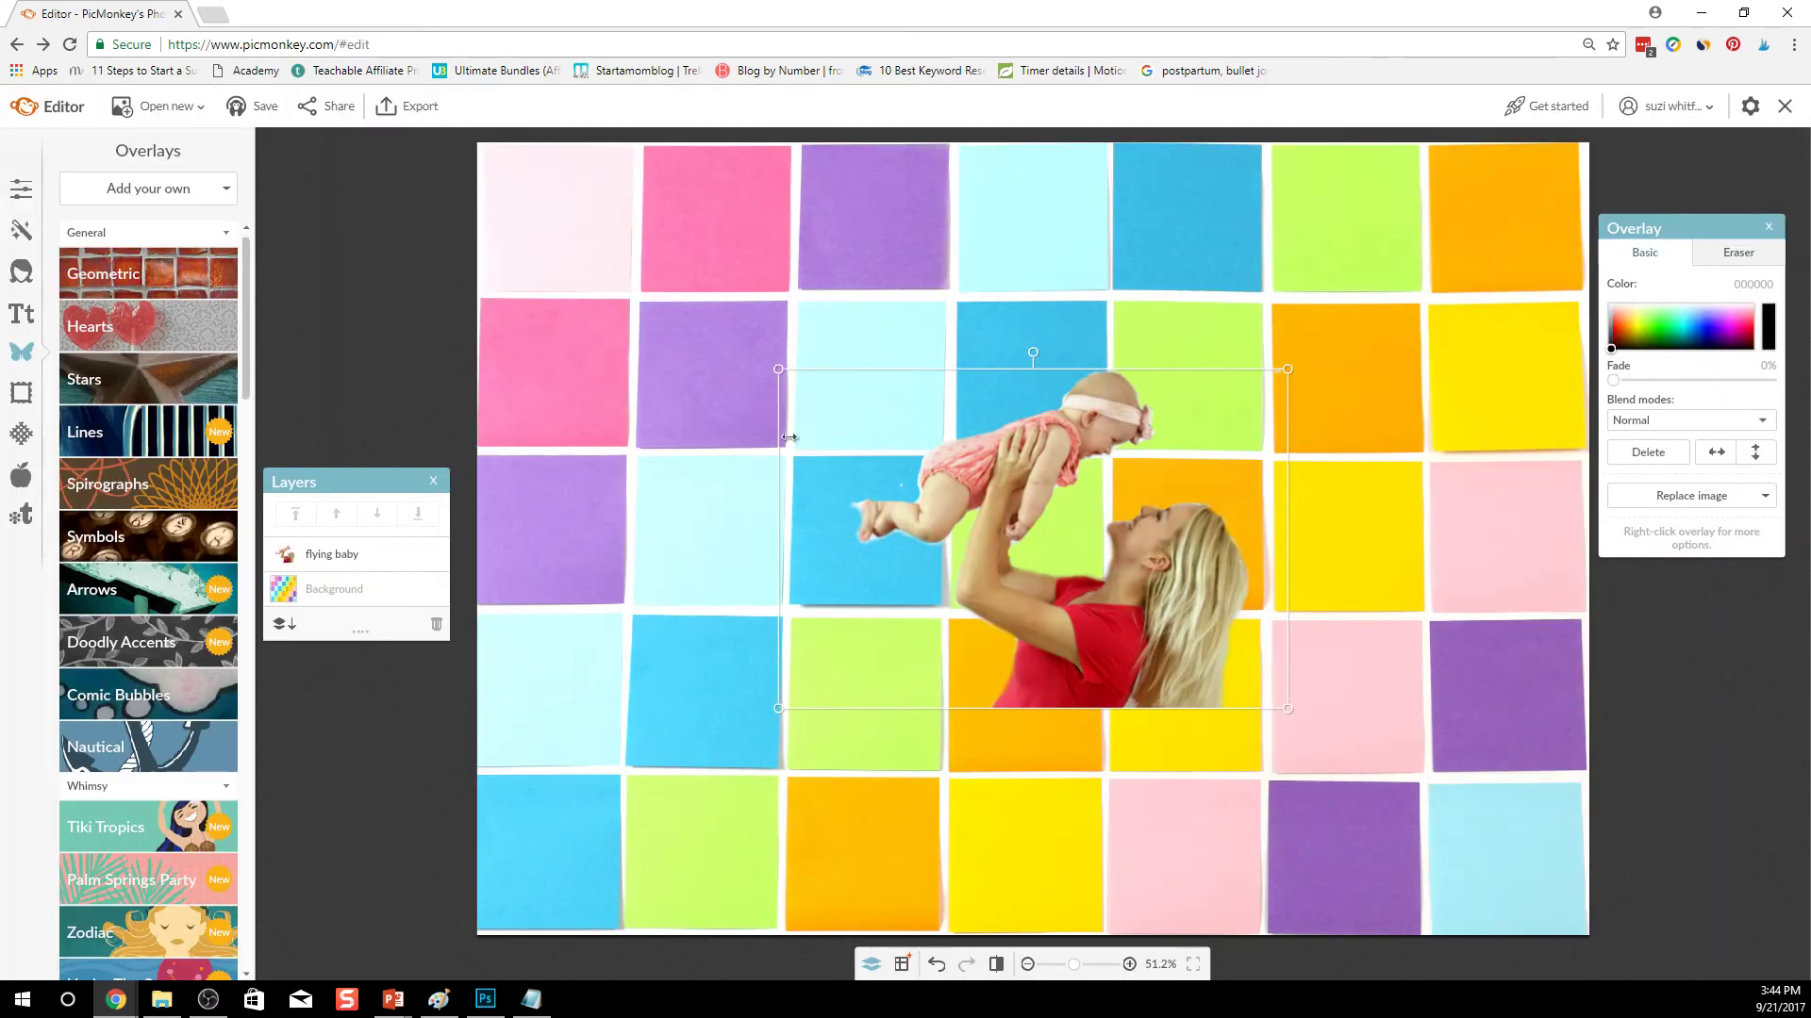
Step: Enlarge the mother-and-baby cut-out from both corners and place it left of centre at the bottom edge
left_click_drag(779, 369, 431, 137)
left_click_drag(1288, 708, 1298, 827)
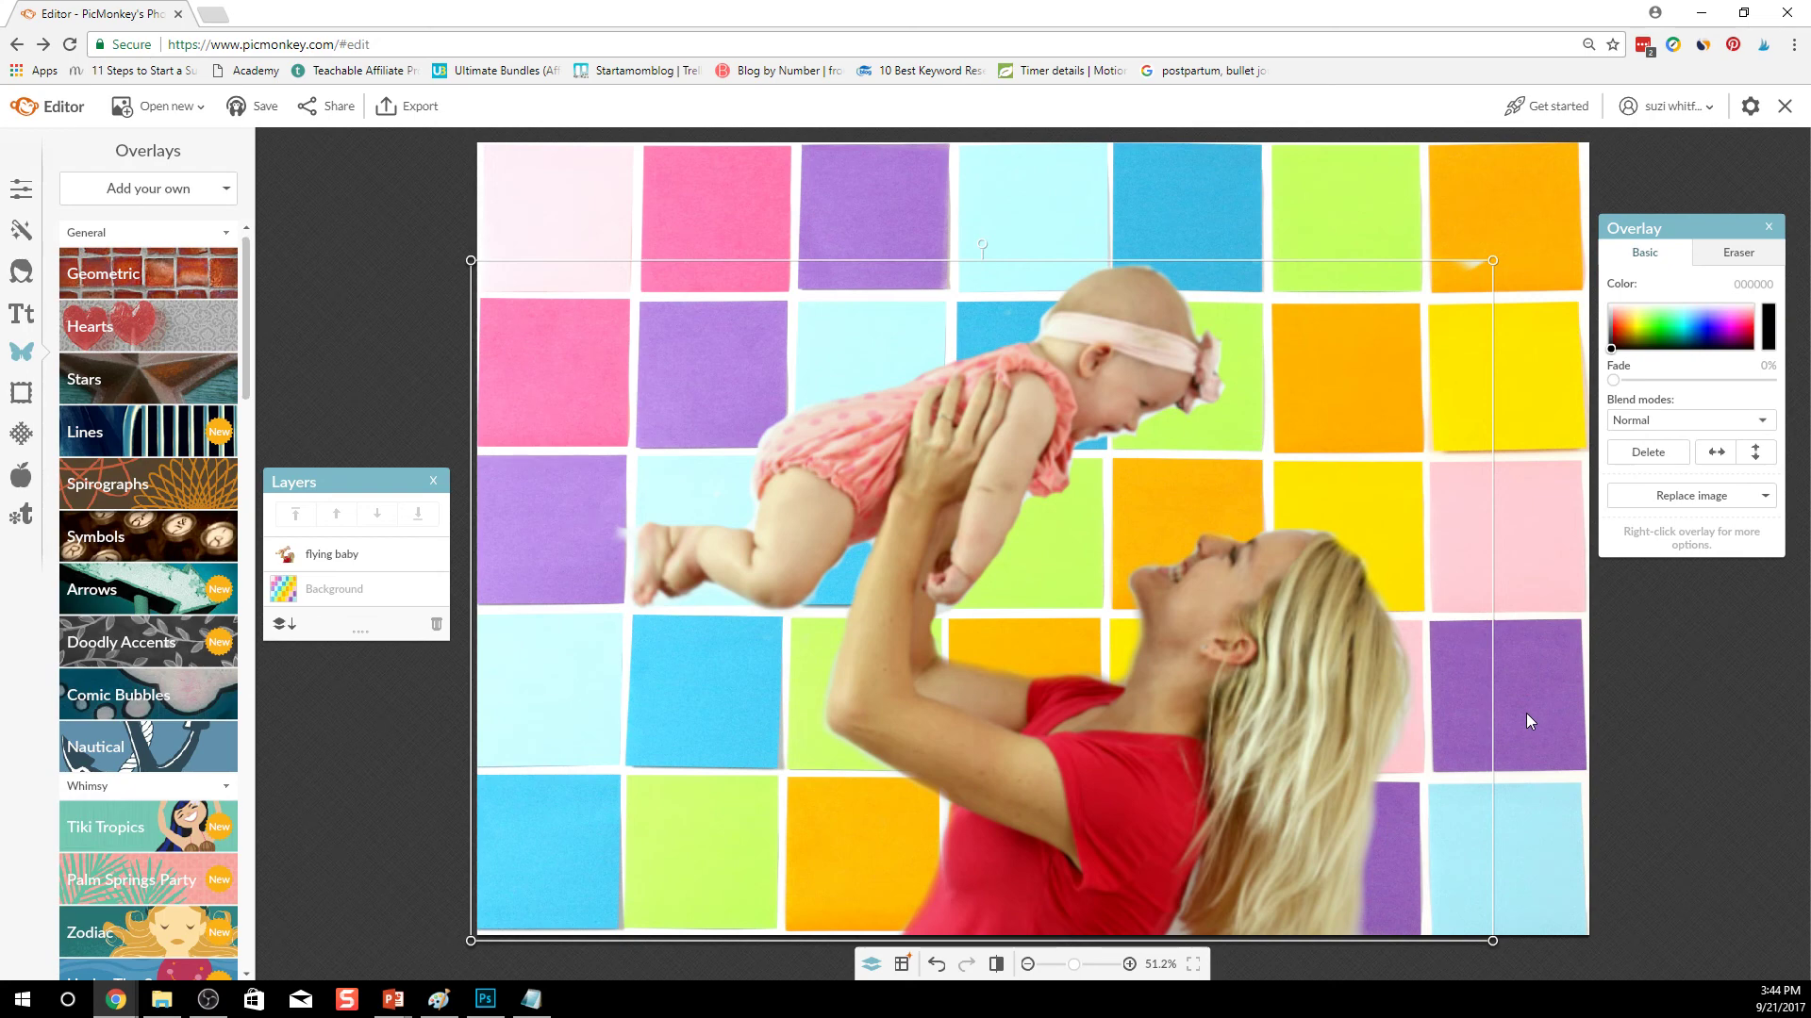
left_click_drag(1358, 727, 1392, 722)
left_click(1514, 802)
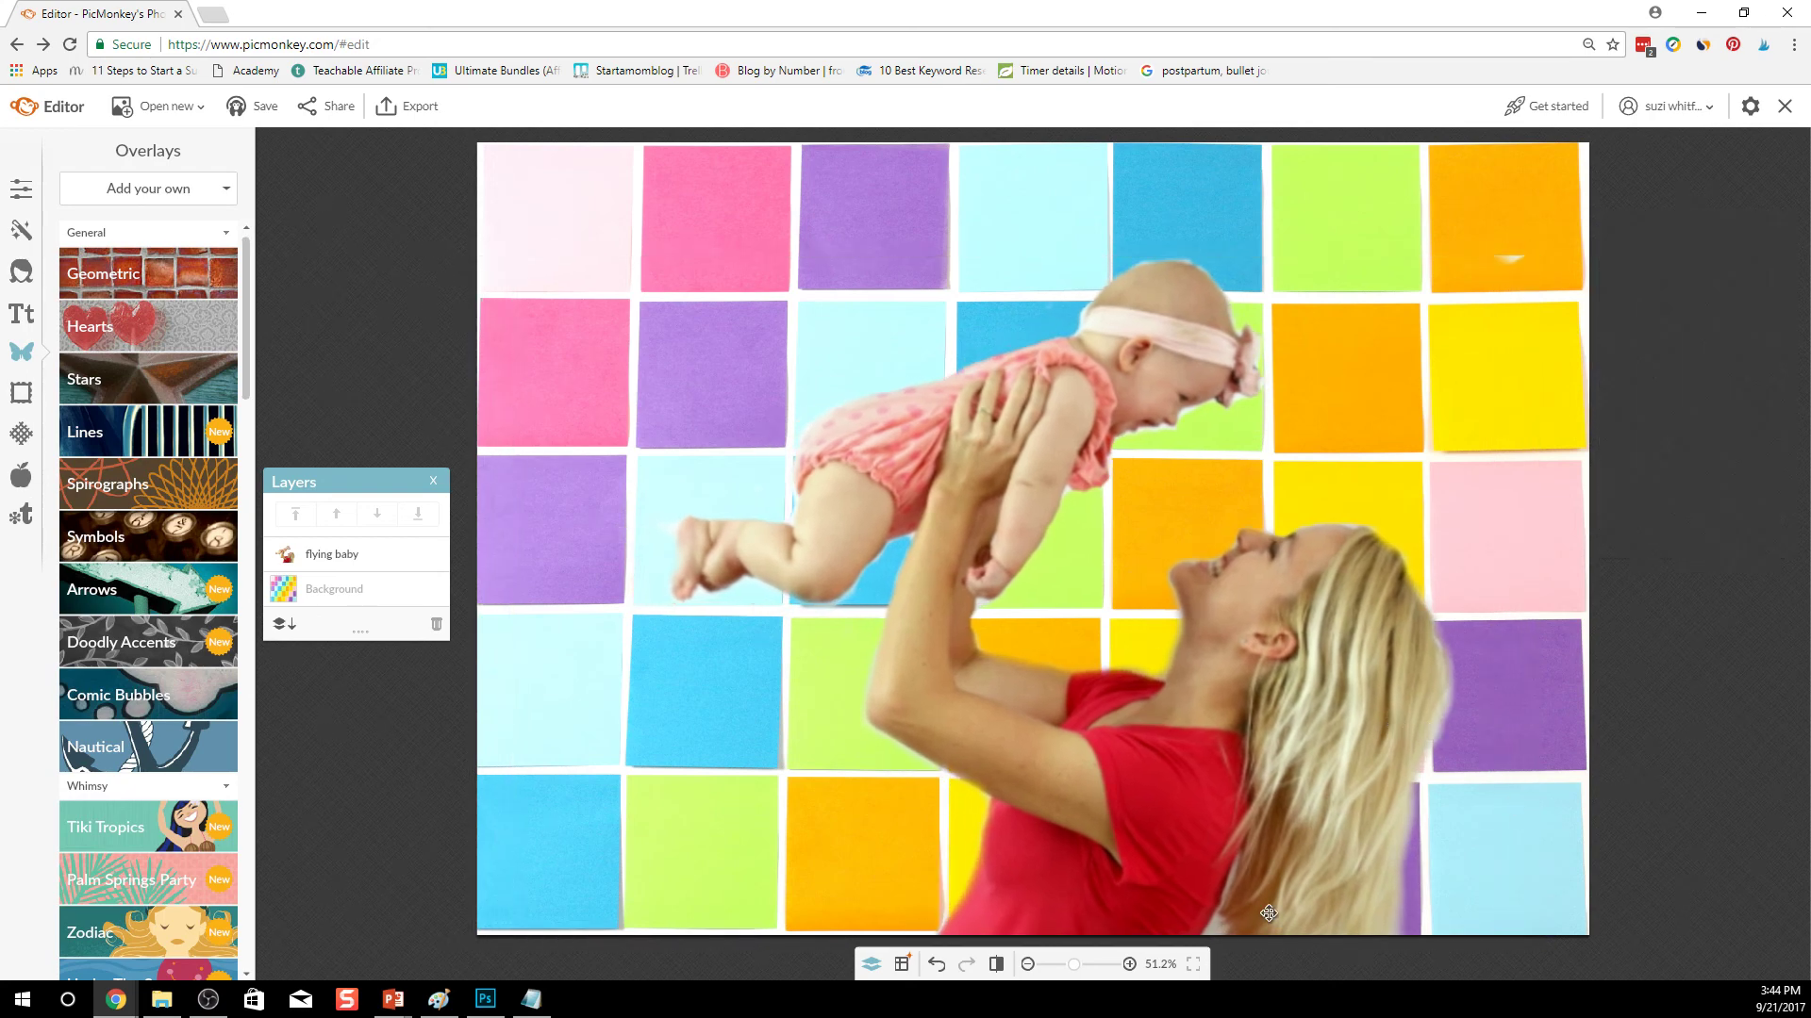
left_click_drag(1226, 813, 1142, 823)
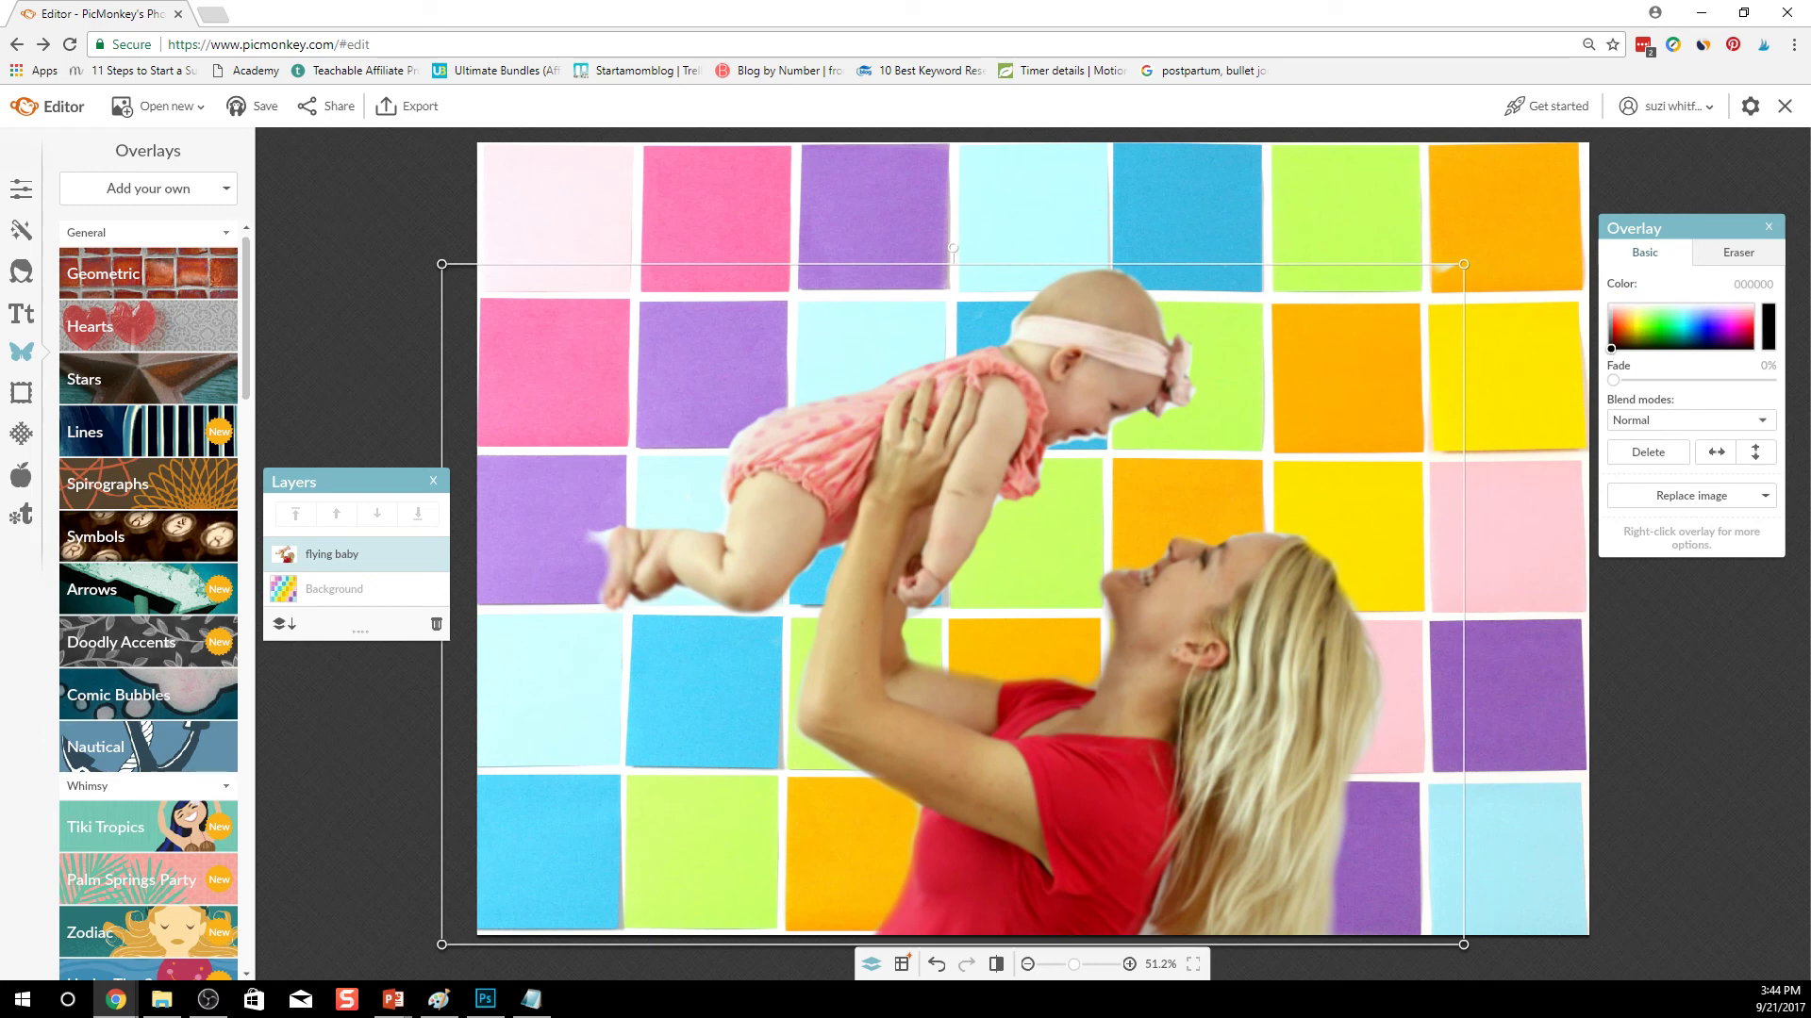
Step: Switch away from PicMonkey to another window to end the recording
key("alt+Tab")
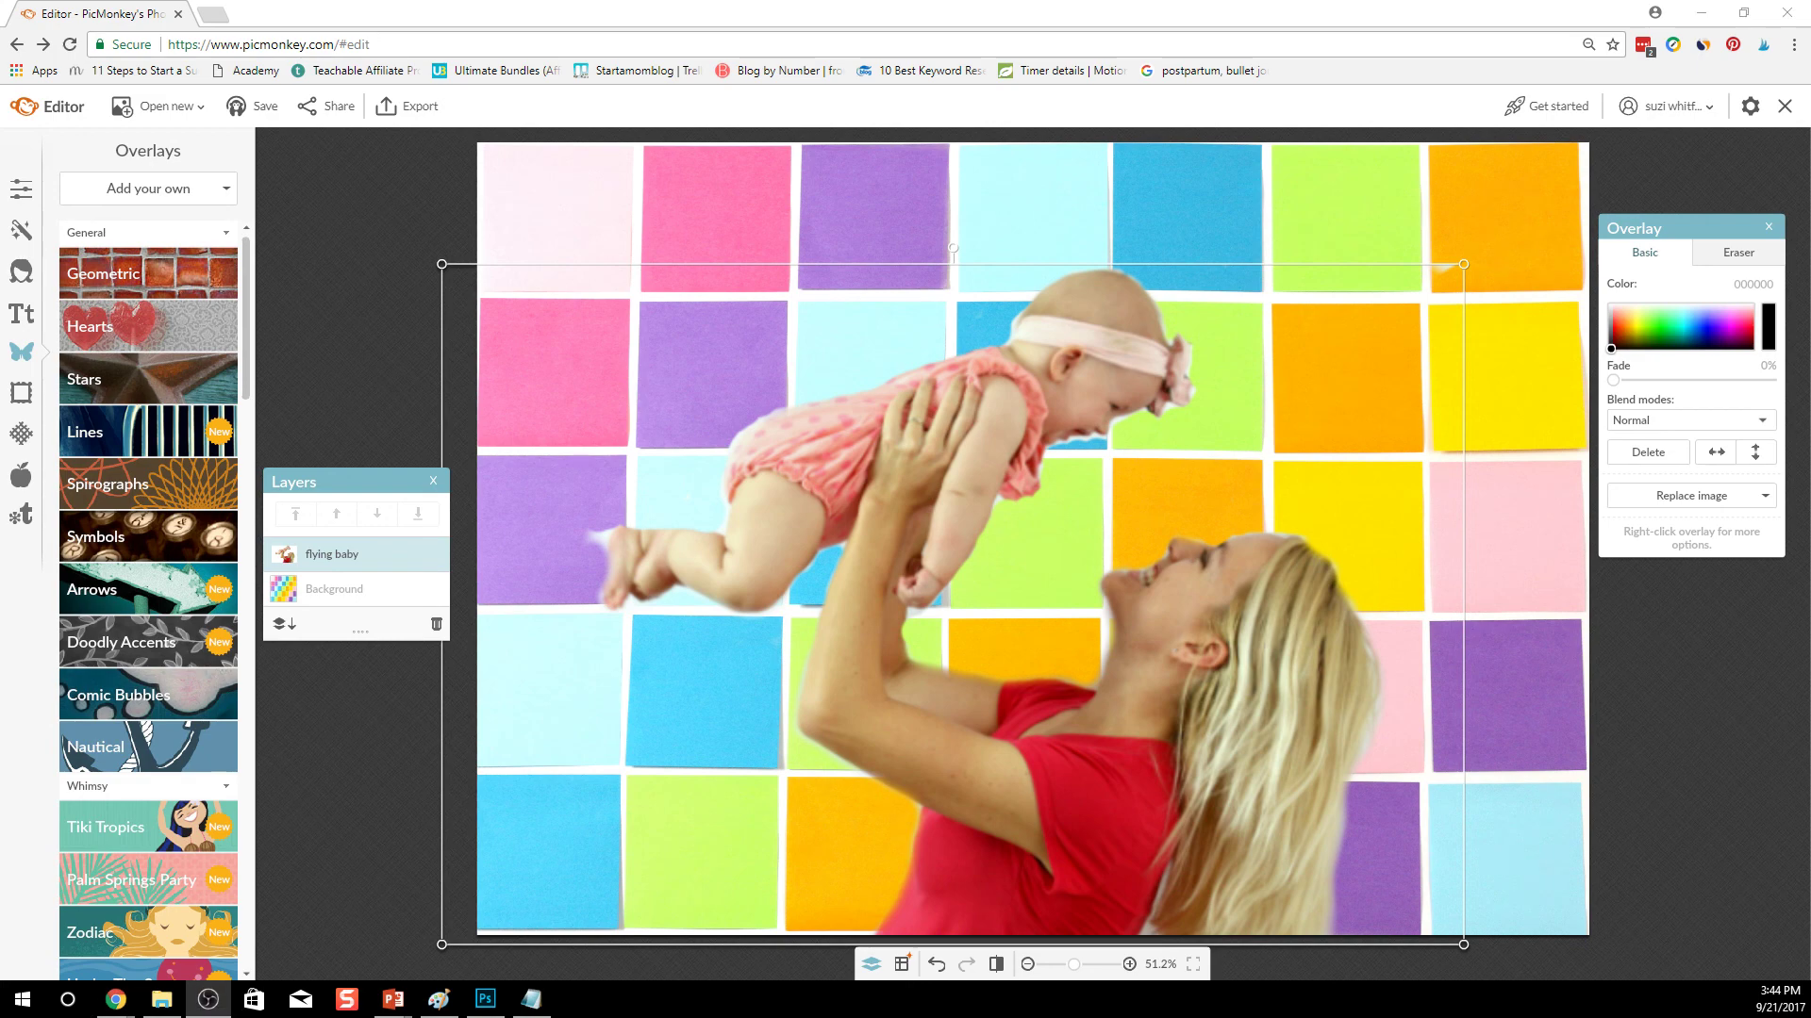